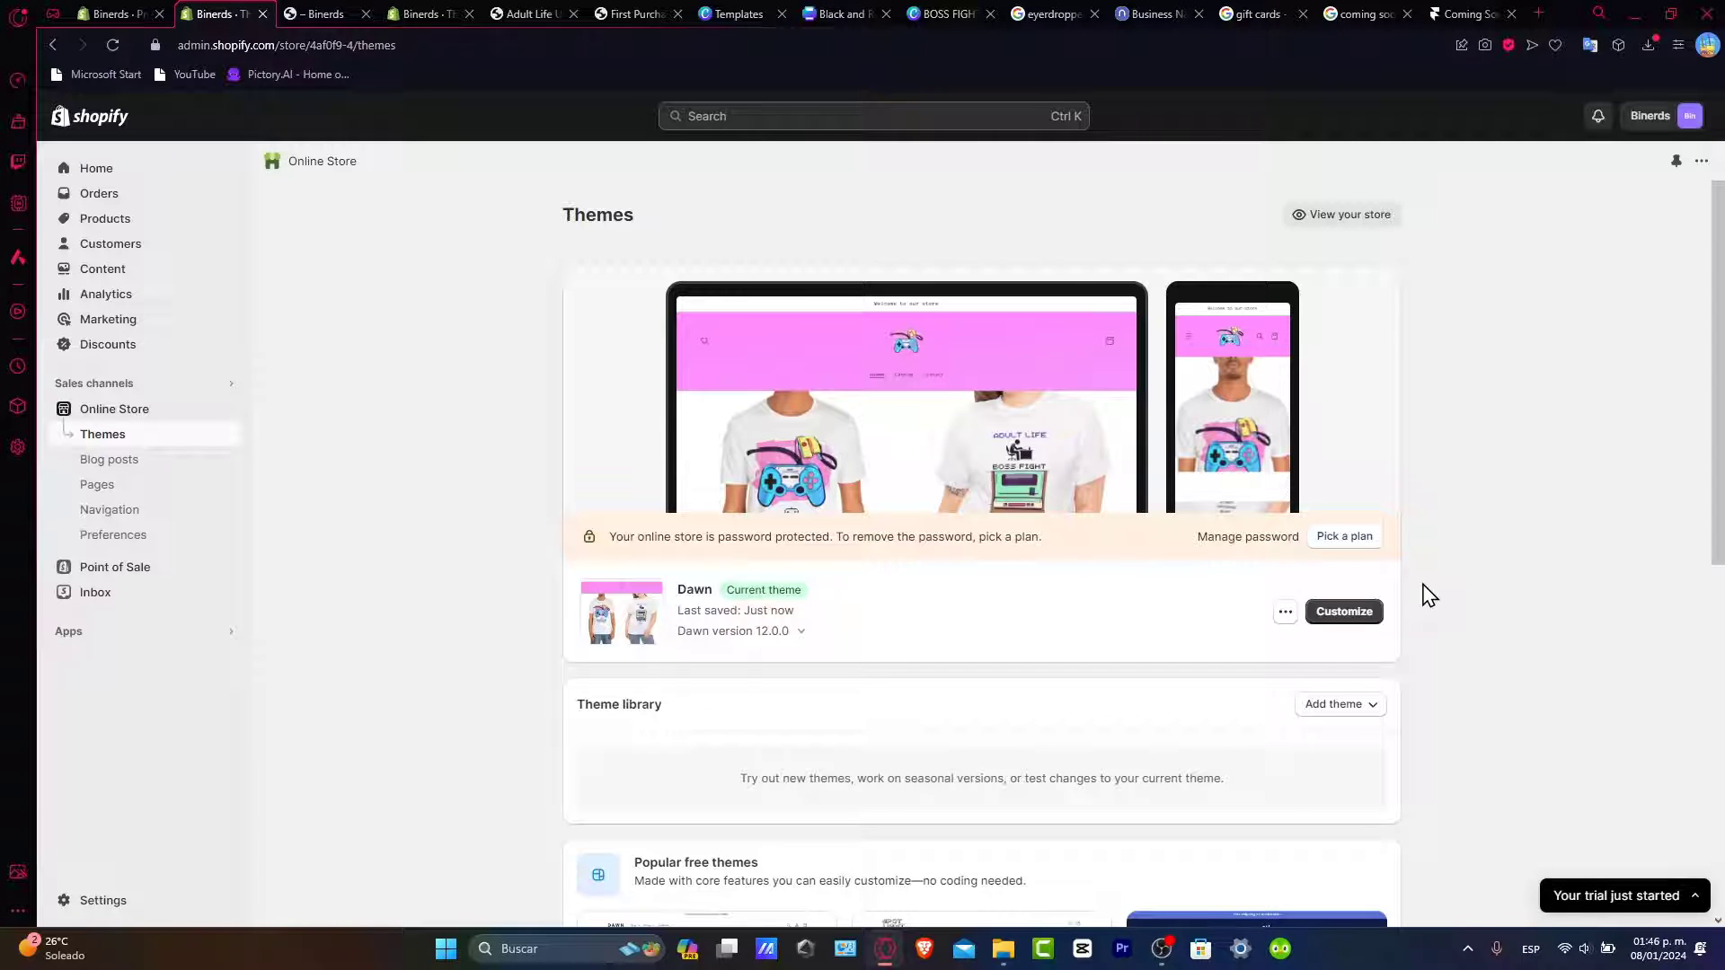
Step: Search the web for "metafields" in the Framer browser tab
click(1478, 14)
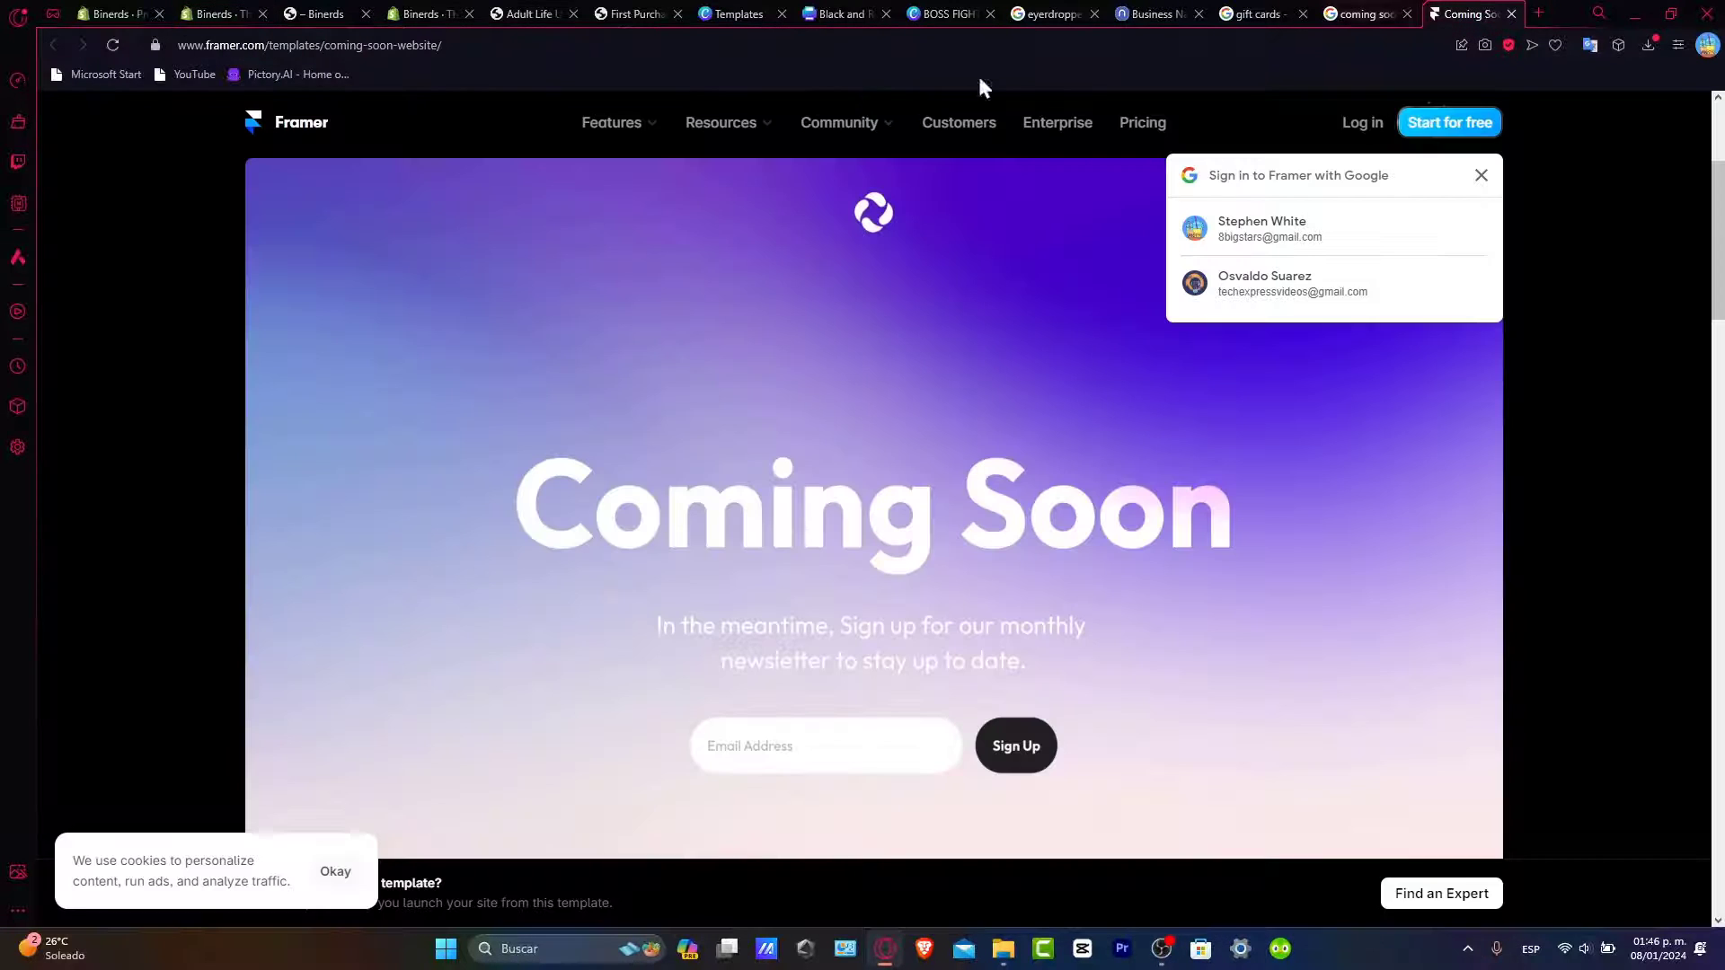
click(827, 45)
text(metfa)
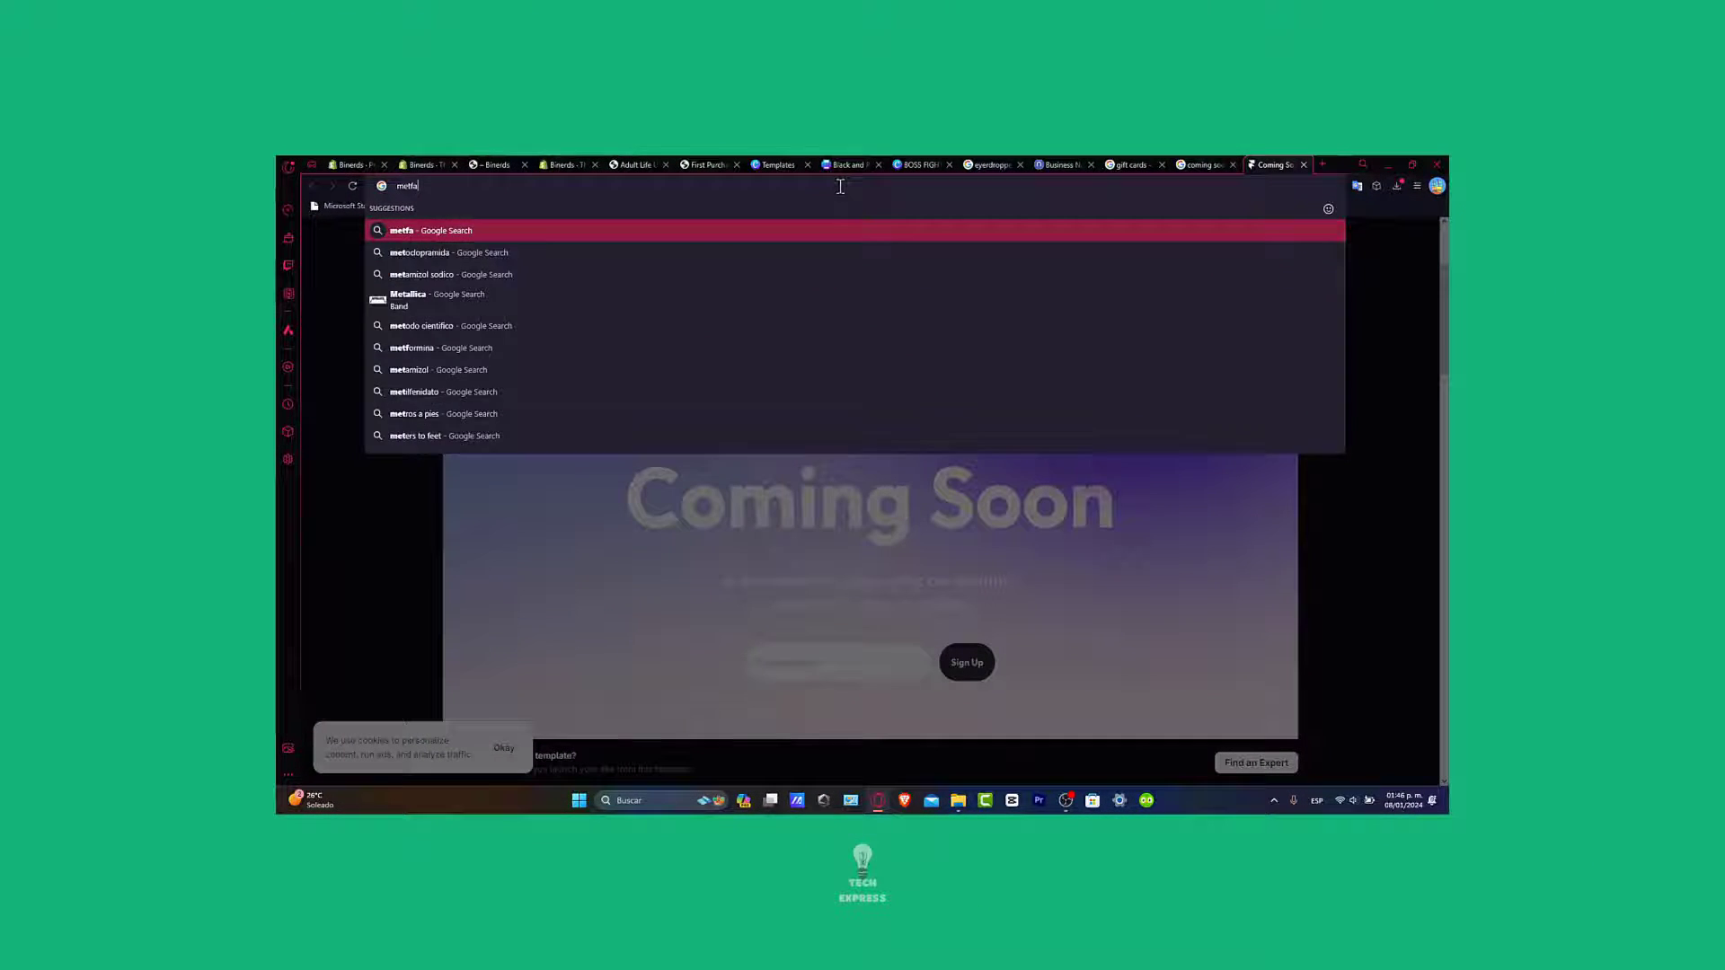
key(BackSpace)
key(BackSpace)
text(afile)
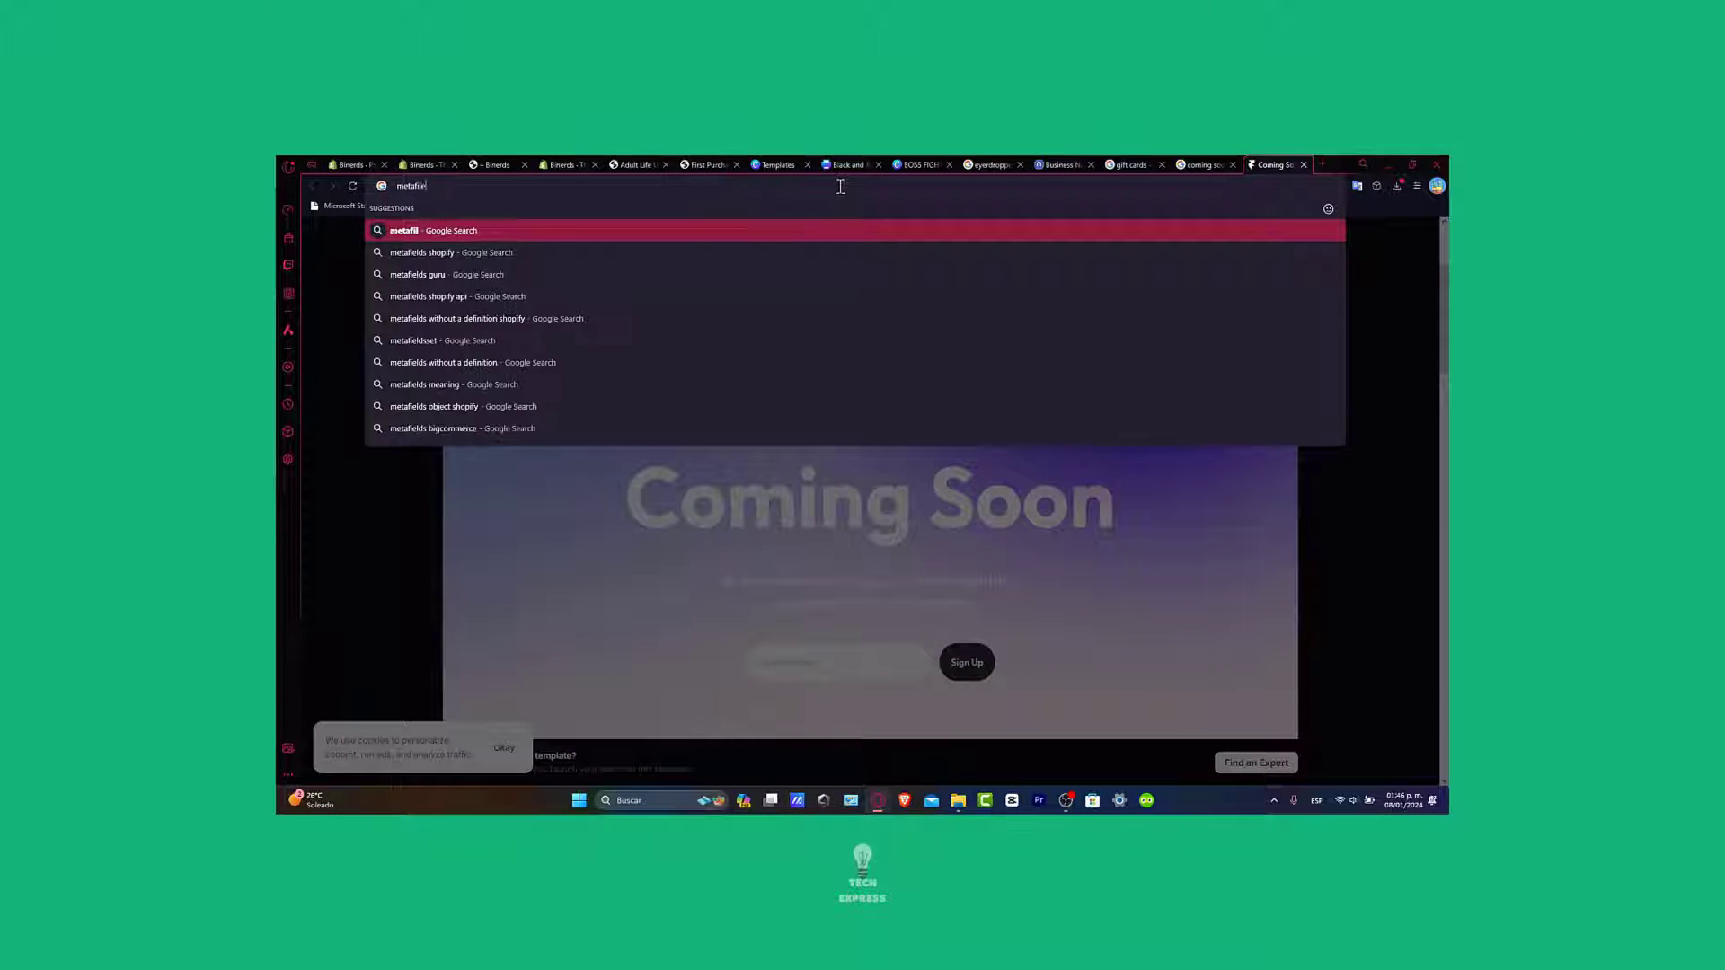
text(elds)
key(Return)
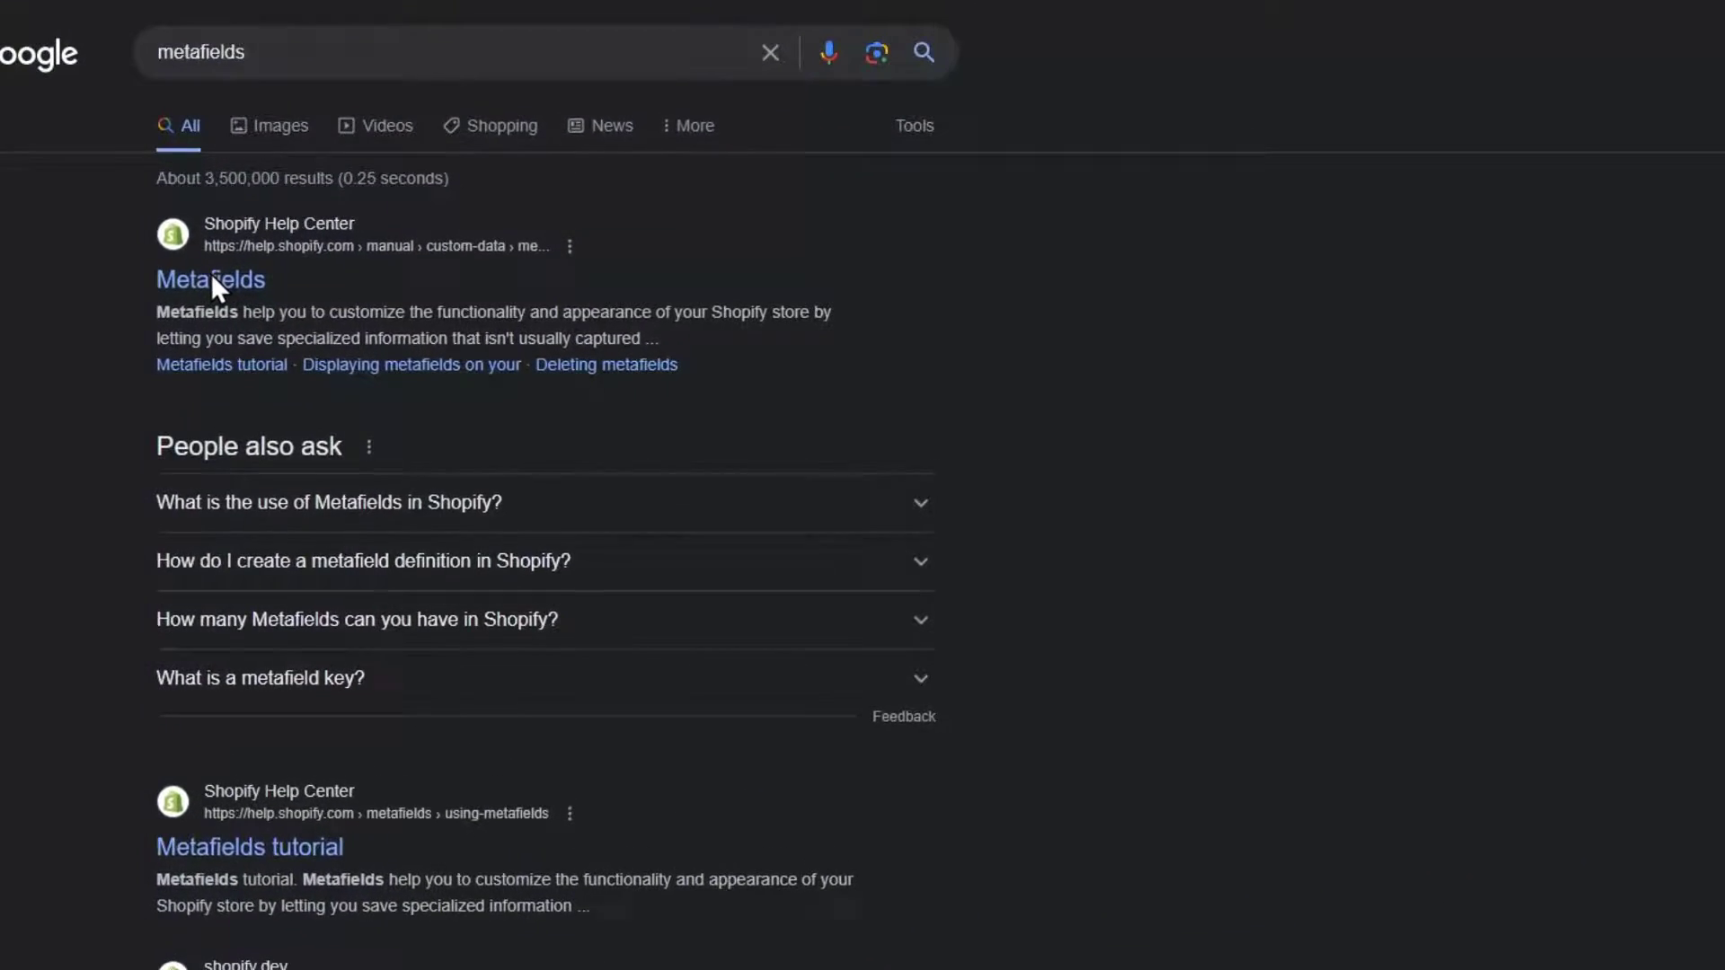
Step: Open the Shopify Help Center article on metafields and examine the examples of specialized information they can store
click(212, 279)
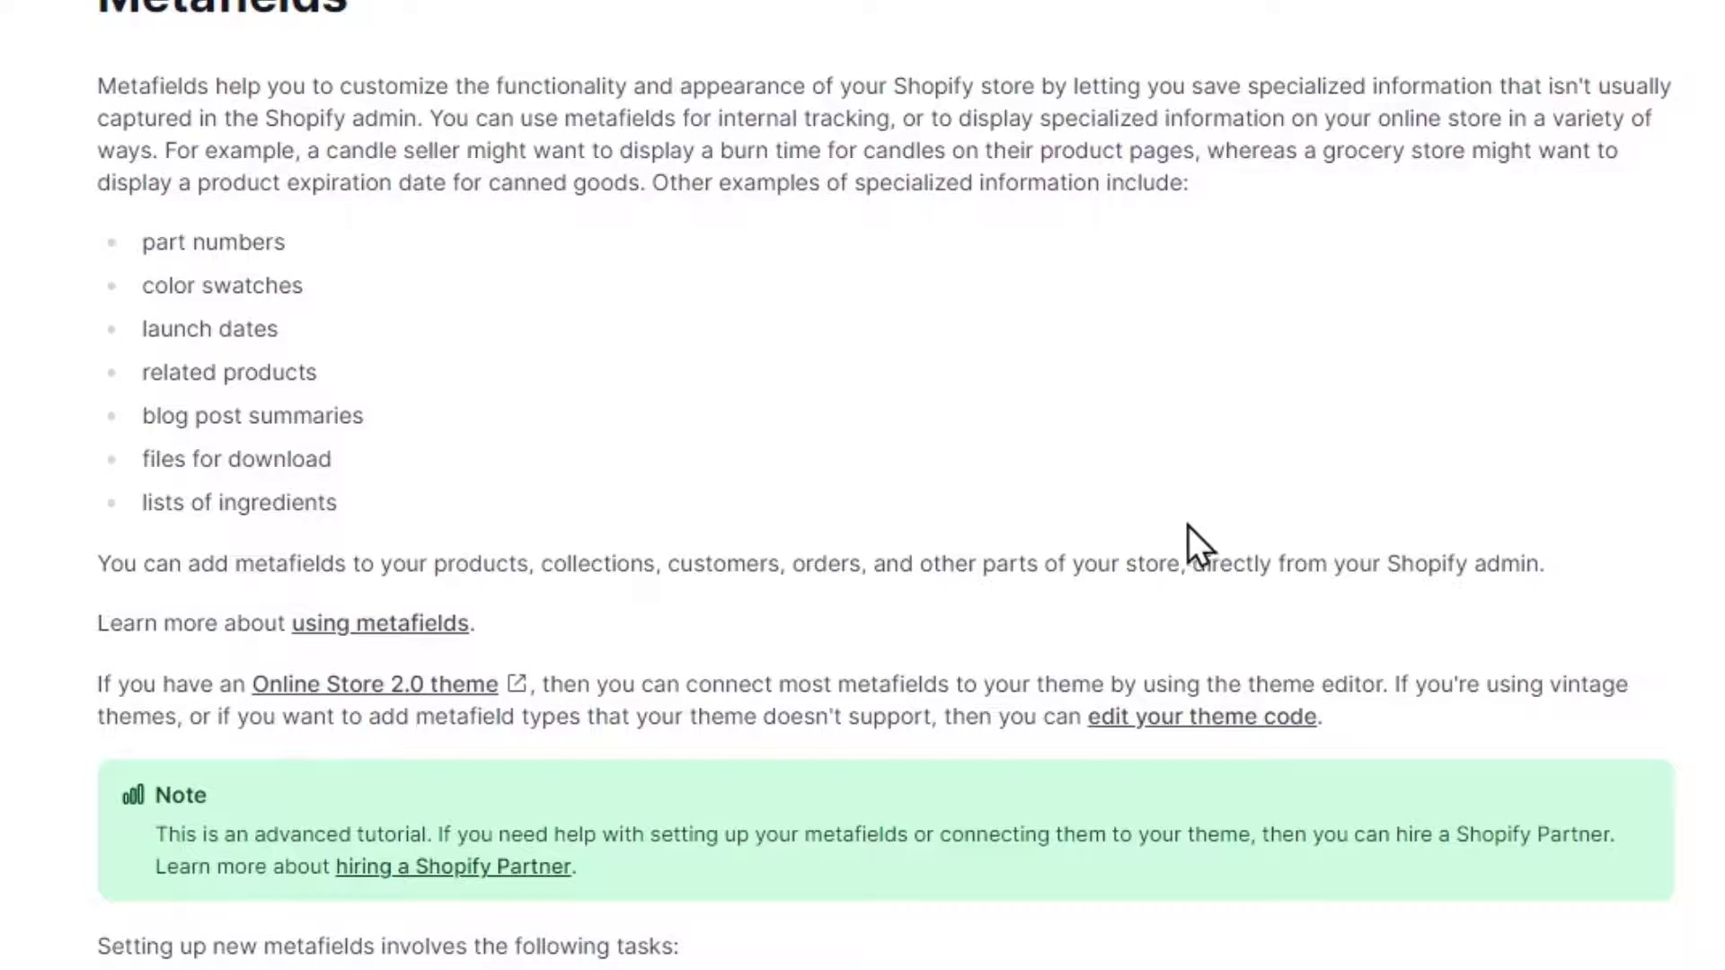
scroll(1173, 530, down, 5)
scroll(1154, 537, down, 6)
scroll(1146, 542, up, 10)
drag(144, 241, 408, 510)
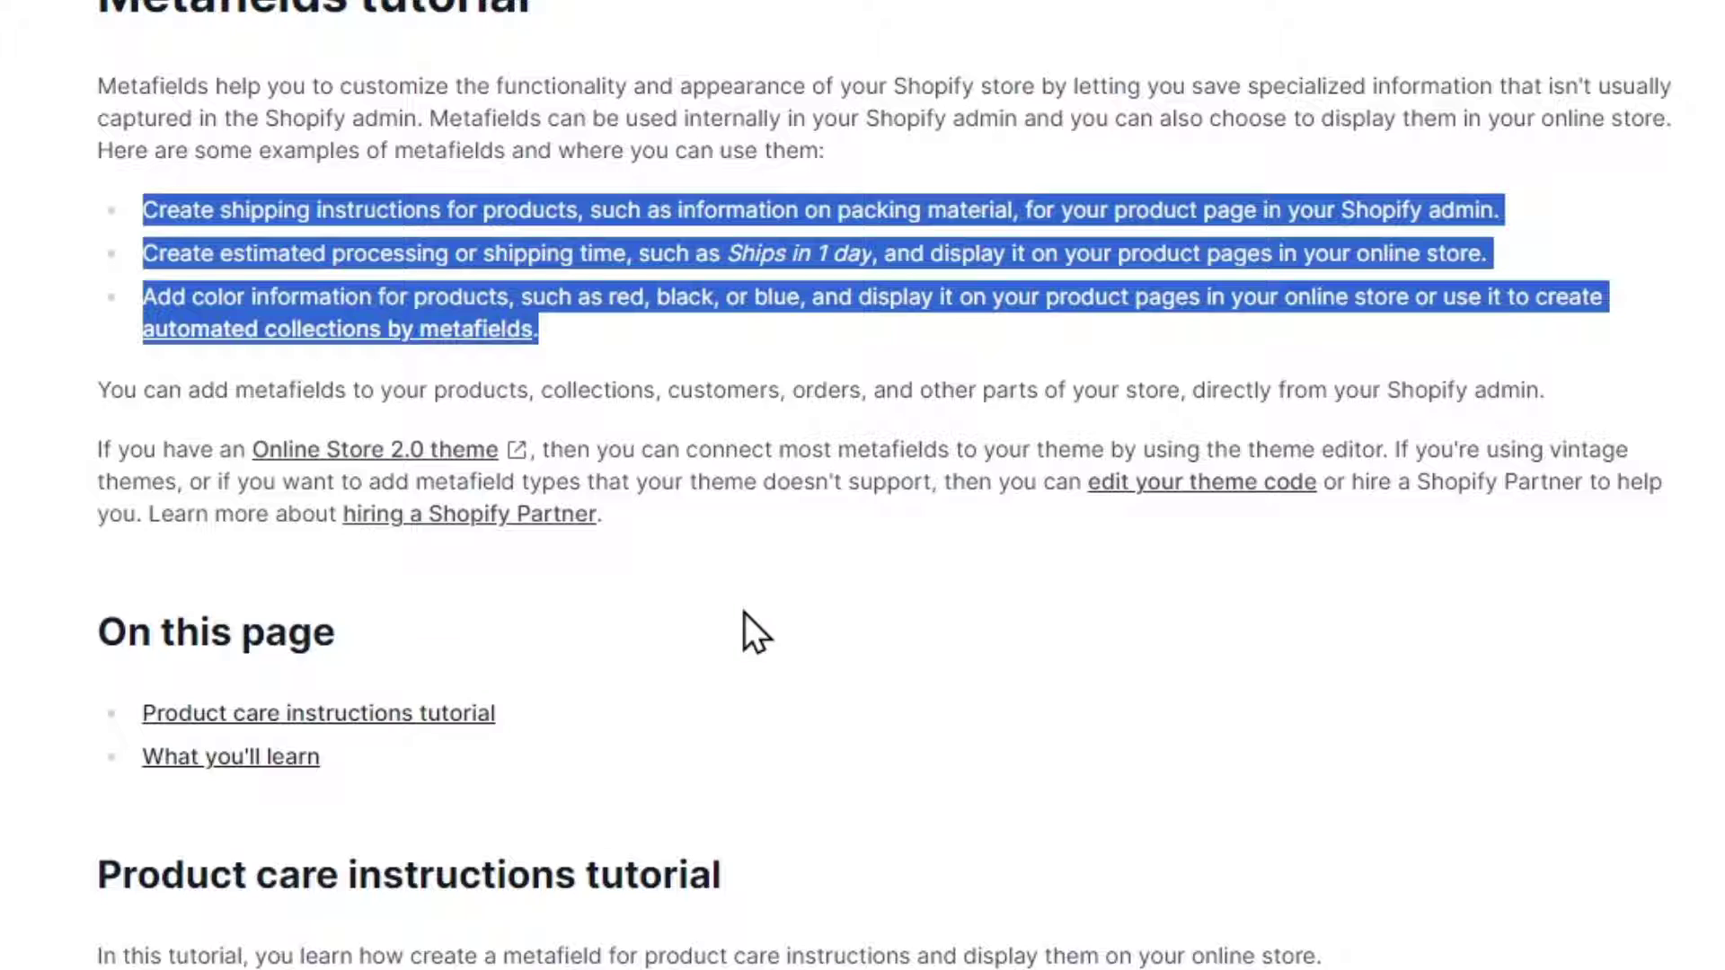
click(1265, 510)
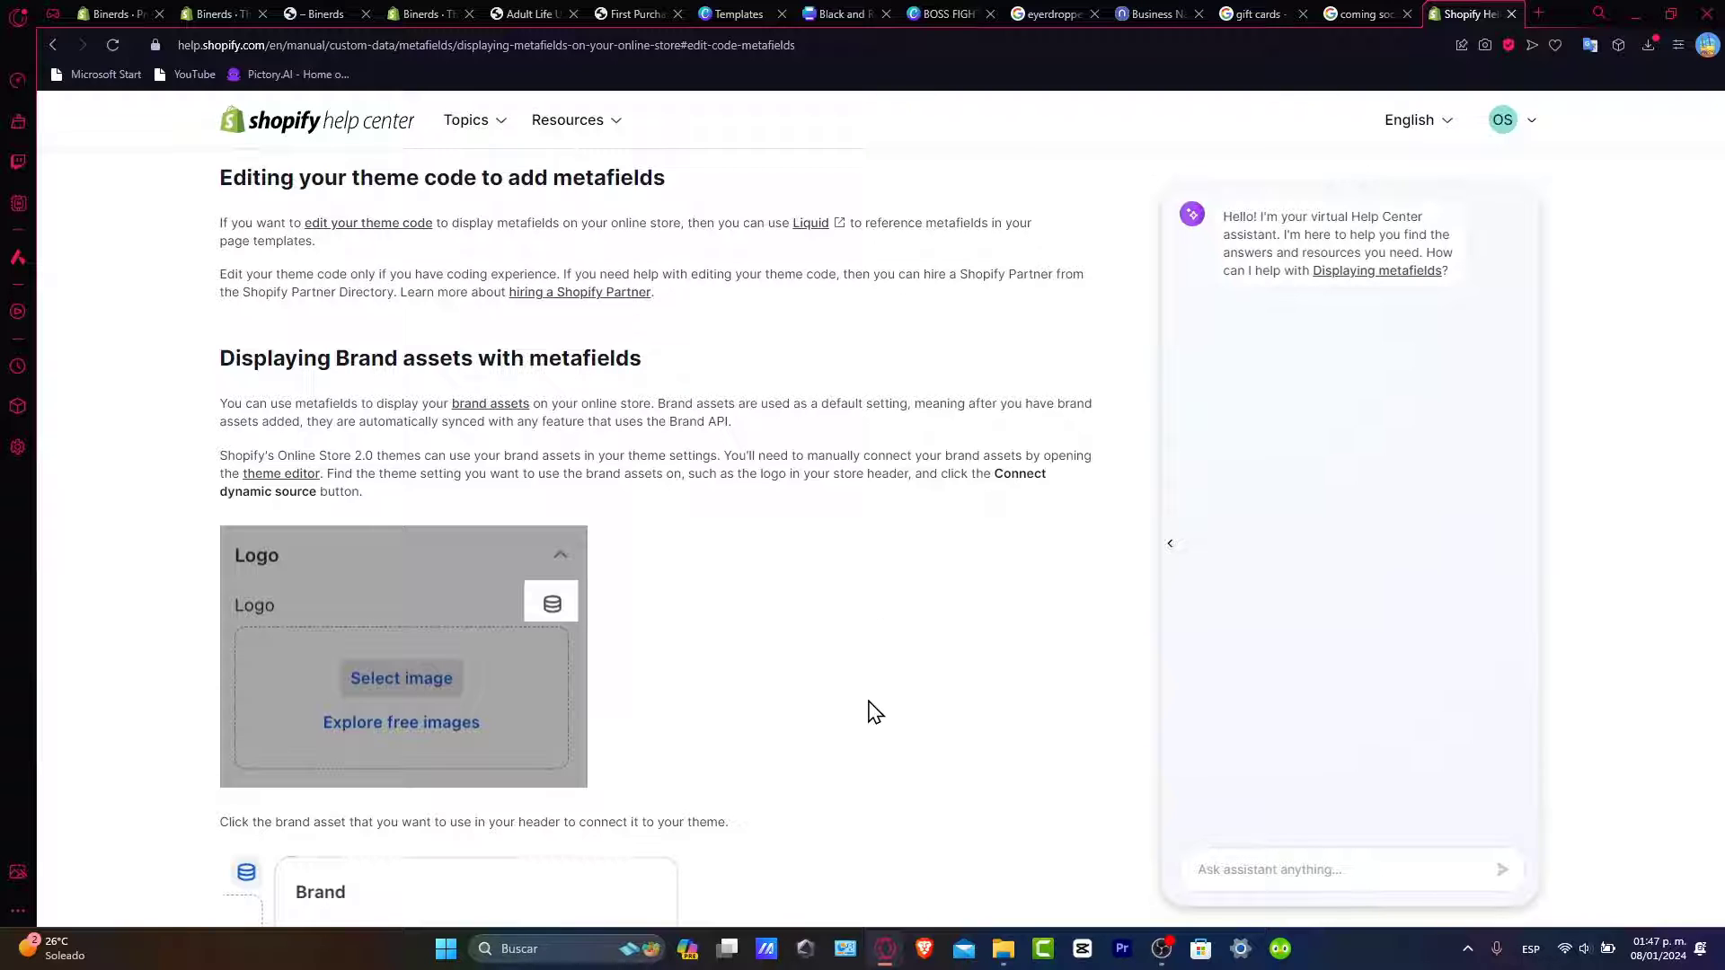
Step: Switch to the Shopify admin, open the Adult Life Unisex Heavy Cotton Tee product and look through its details
click(126, 13)
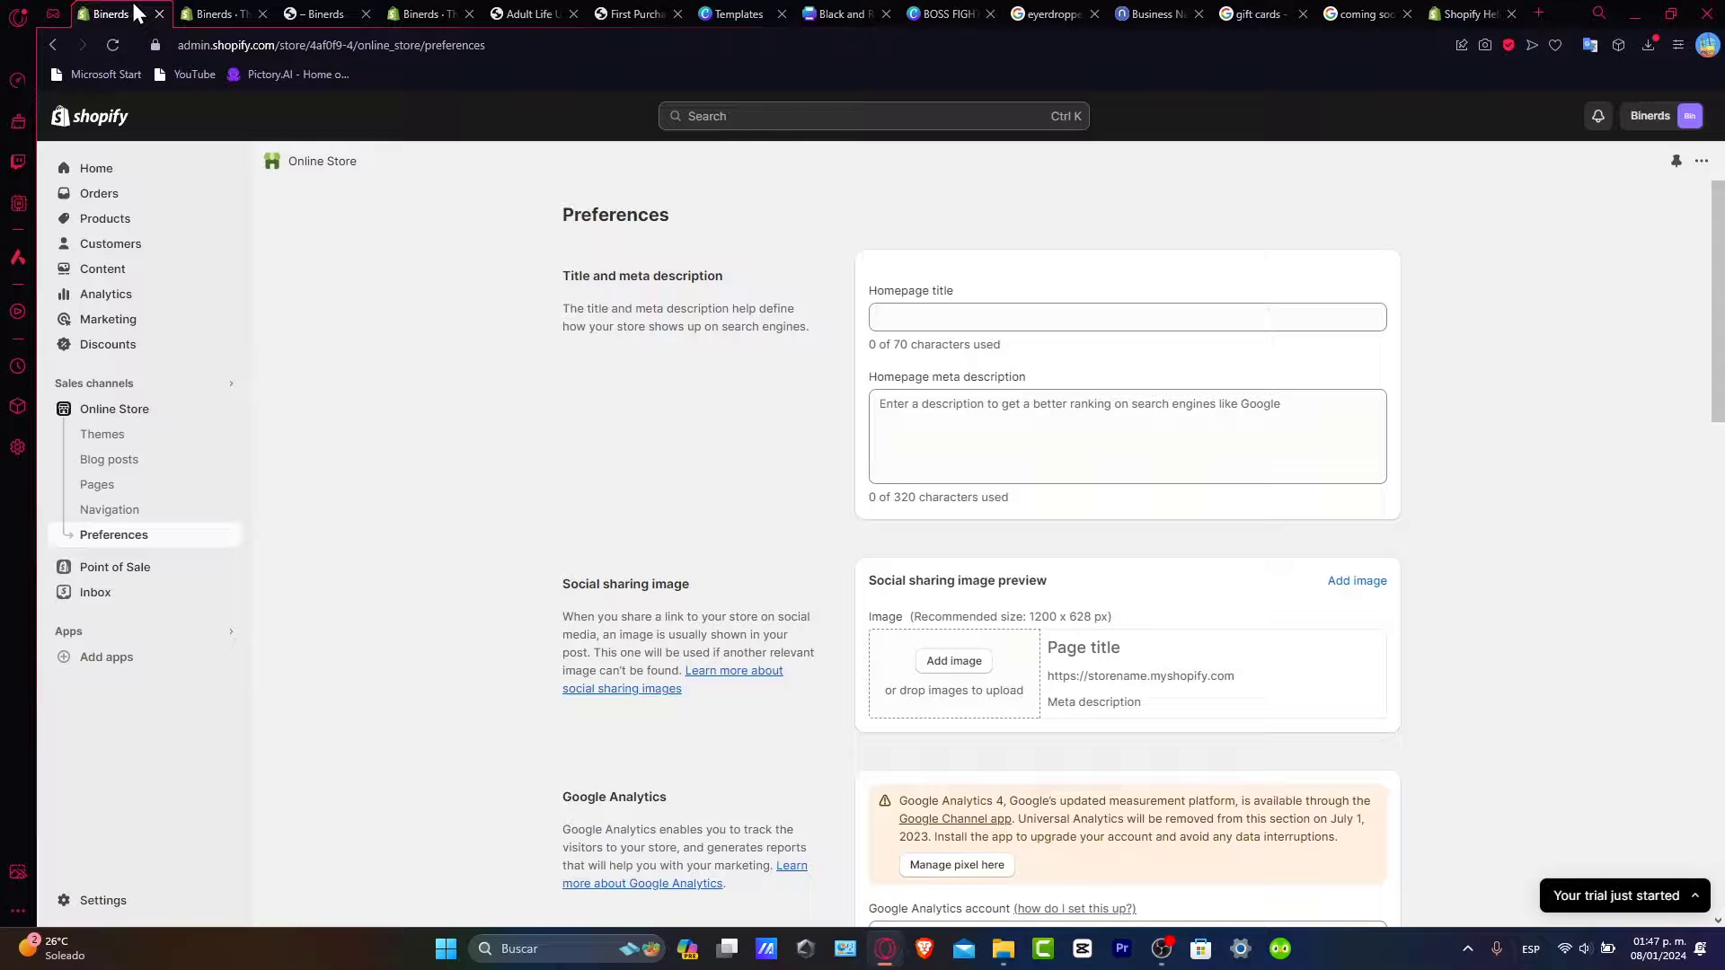
click(114, 176)
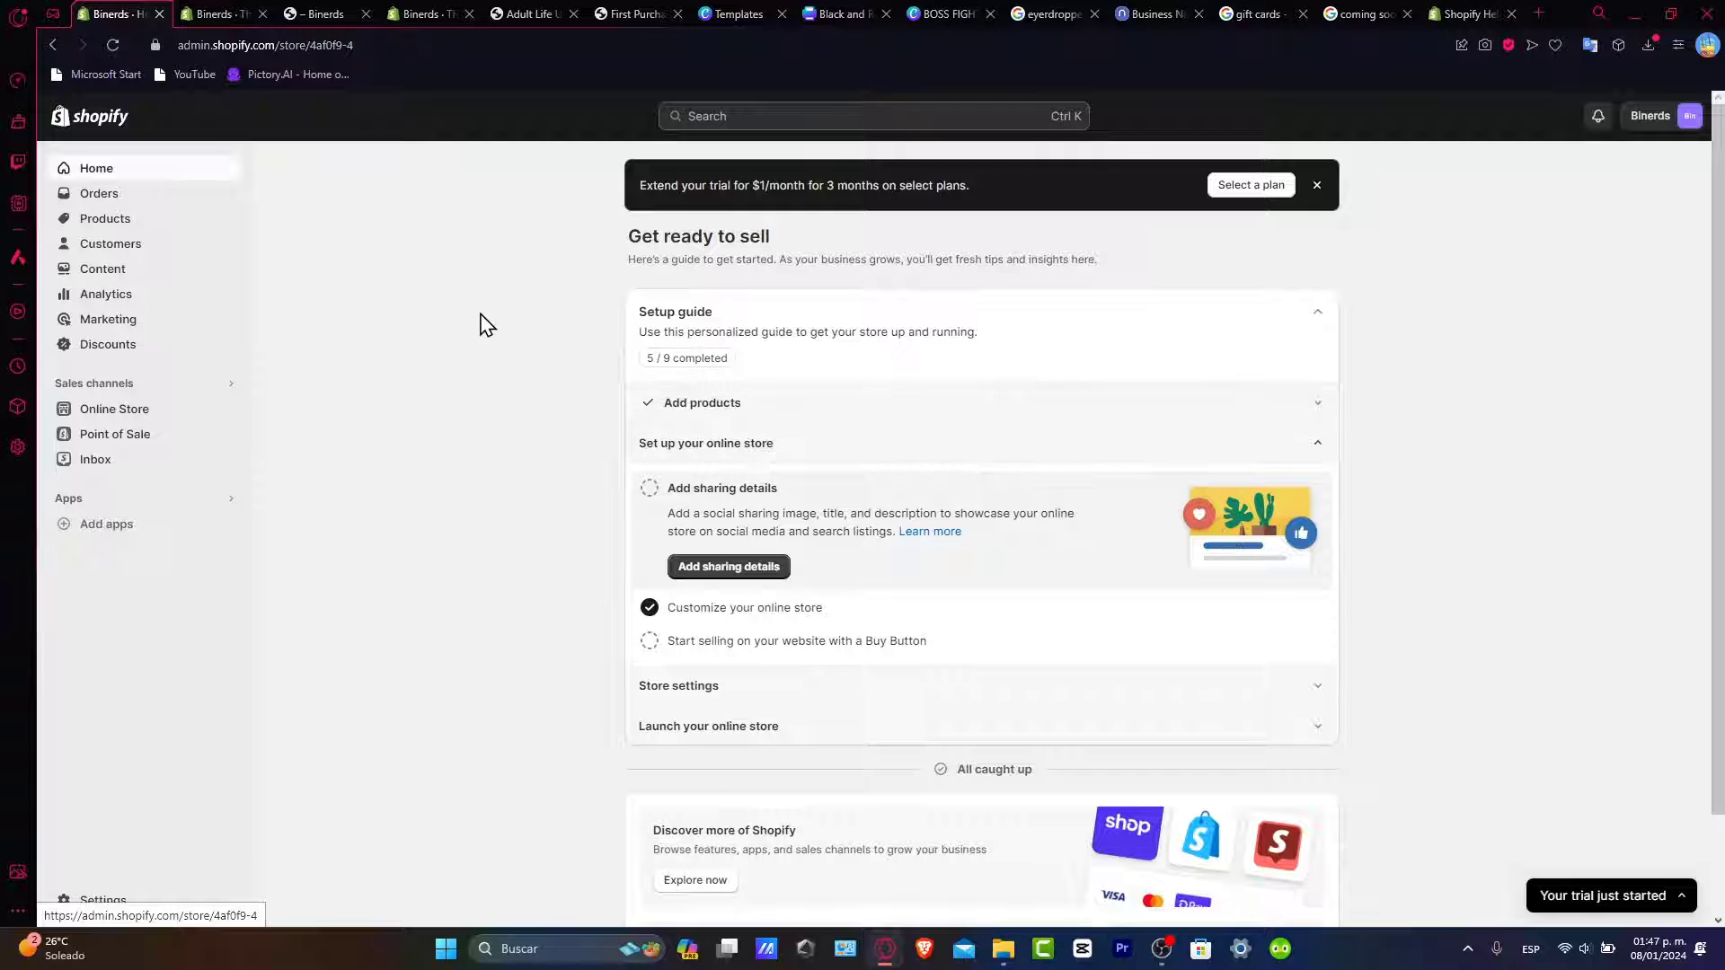
click(160, 221)
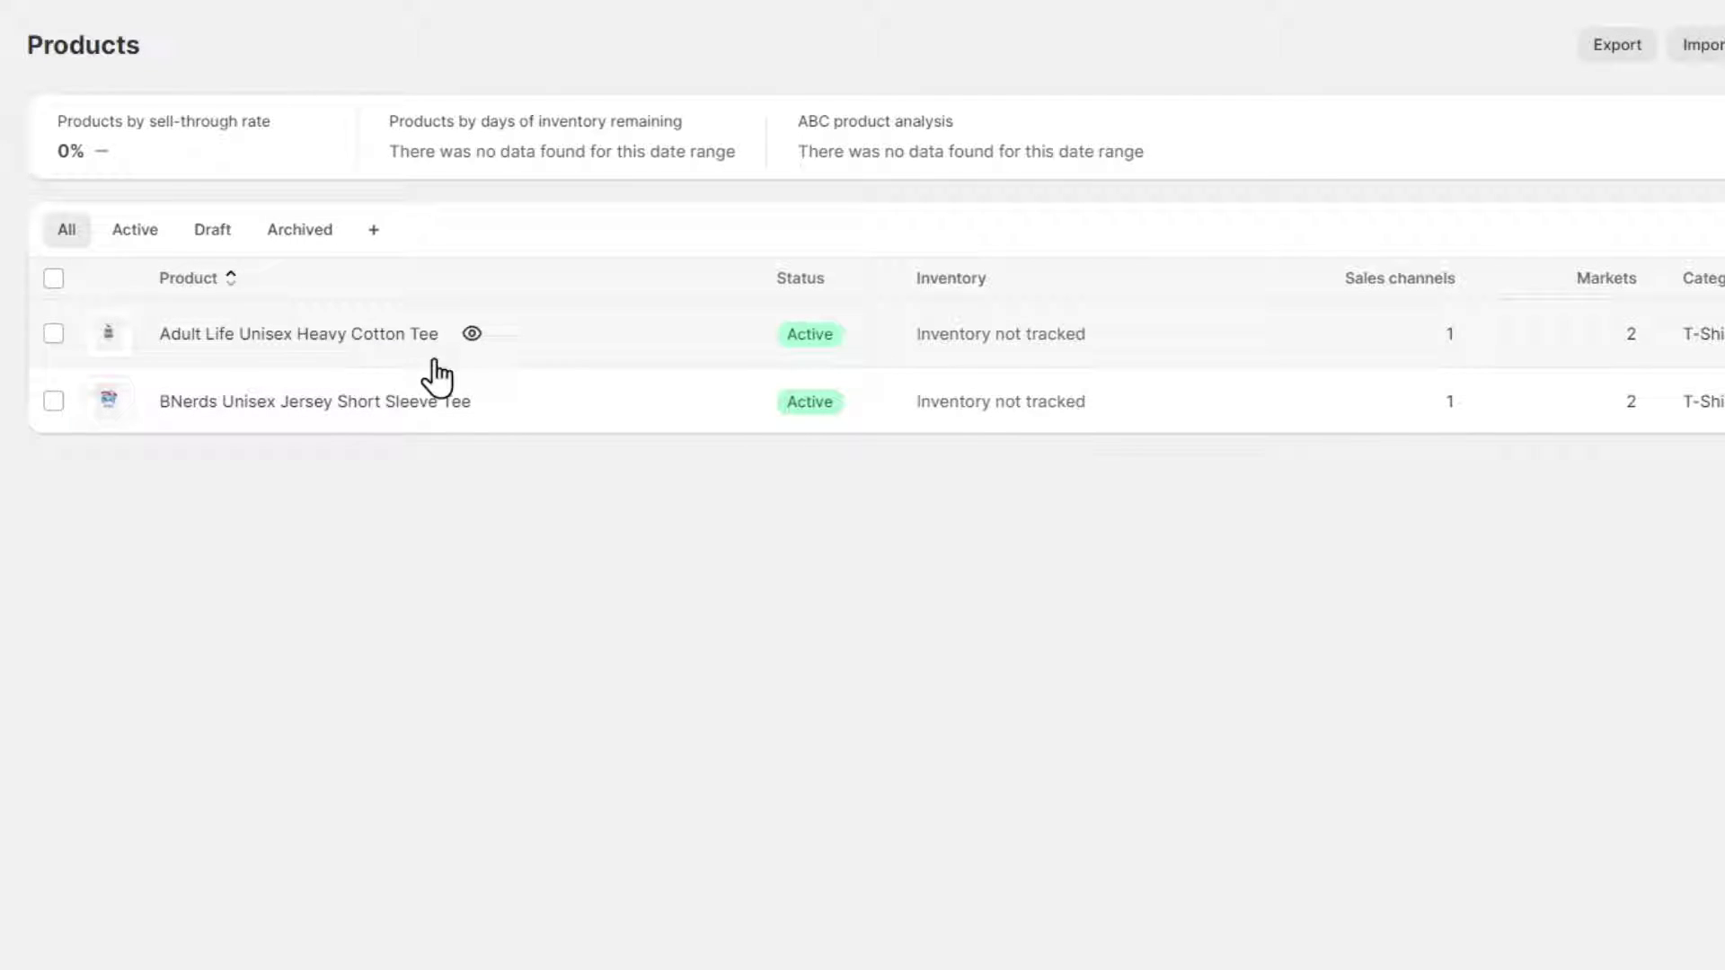
click(379, 350)
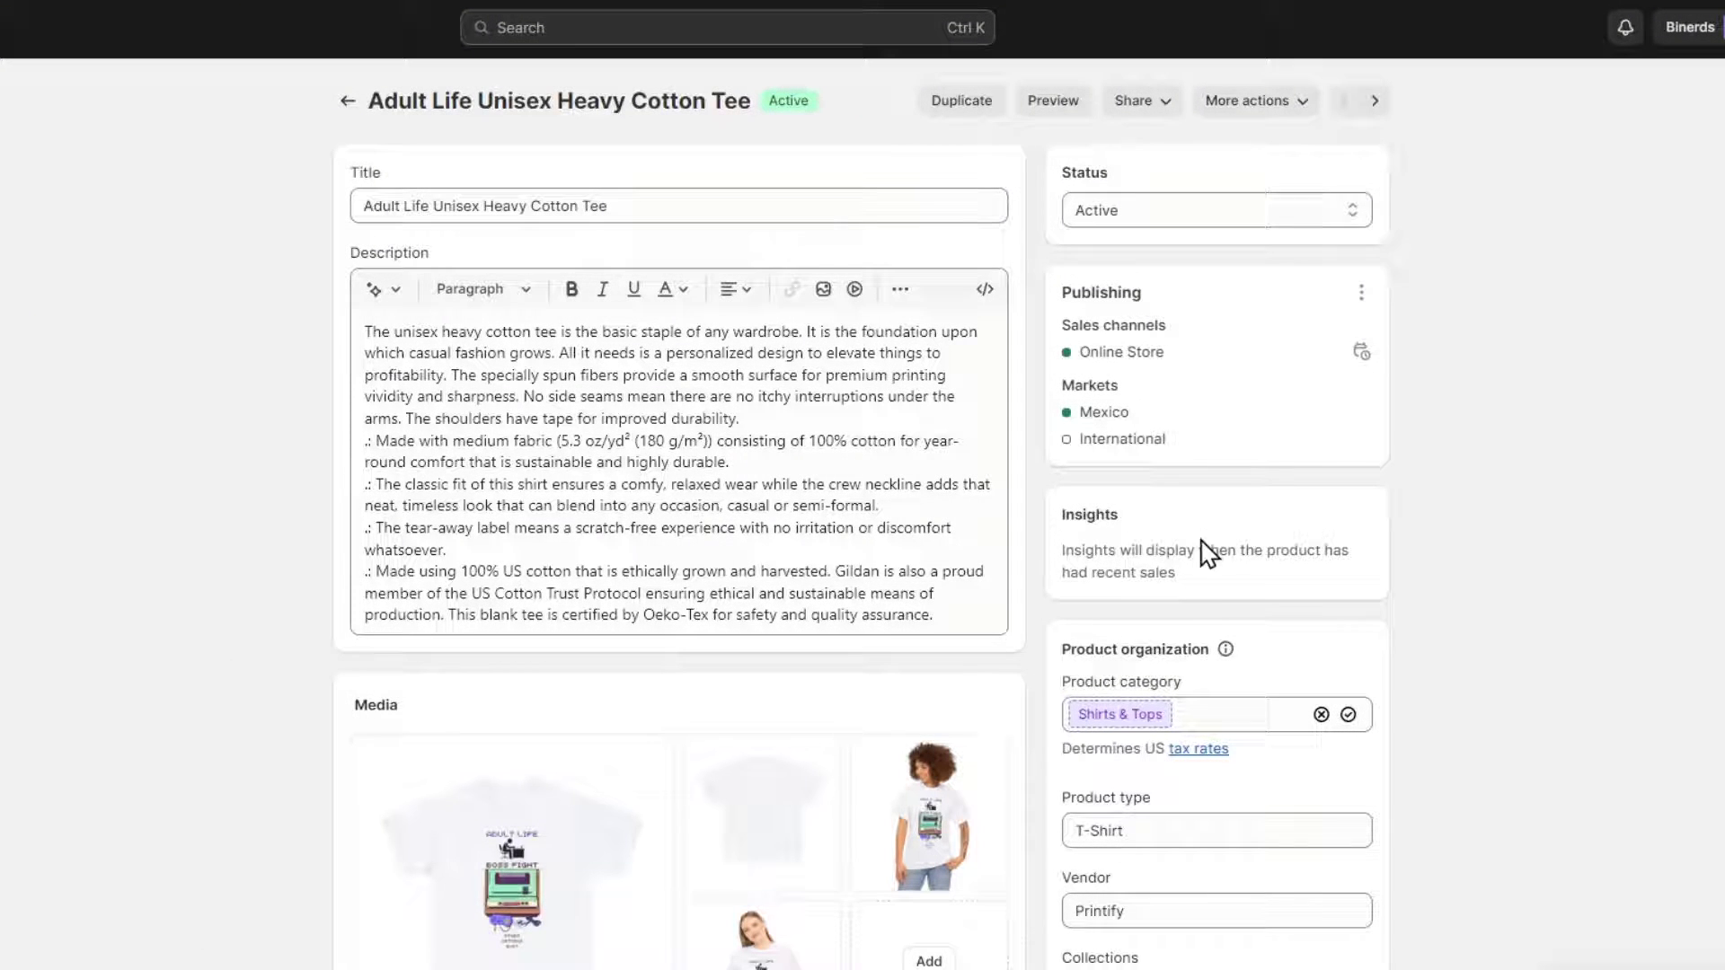
scroll(1195, 539, down, 4)
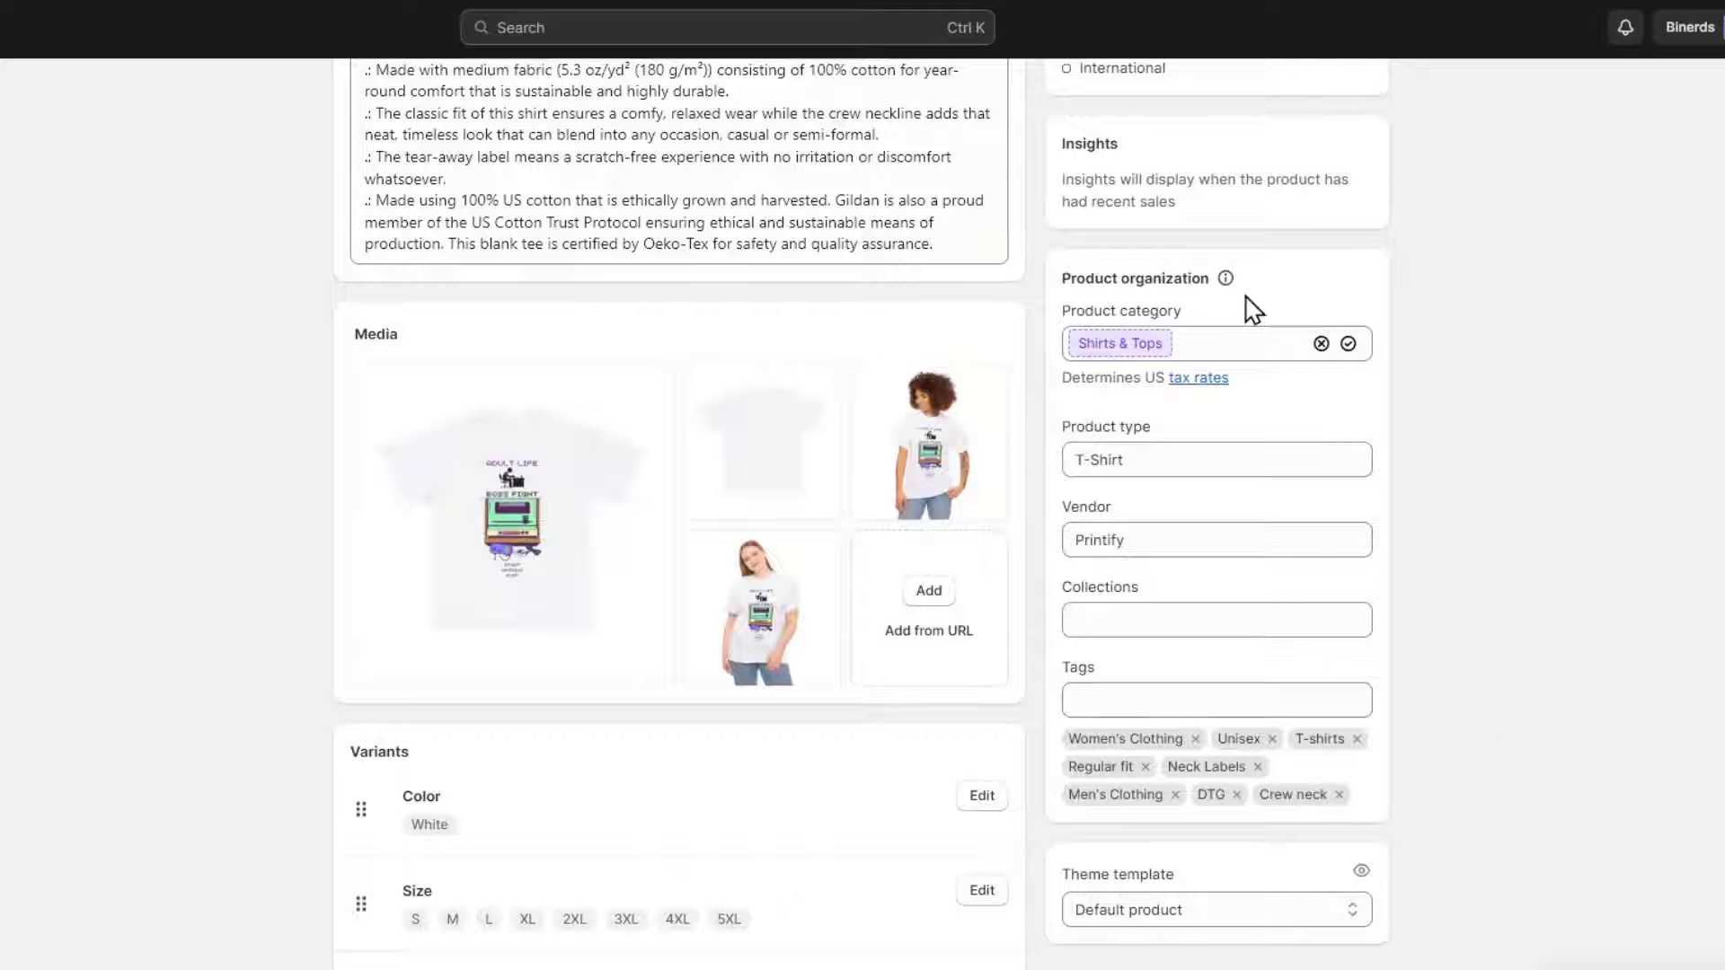
scroll(773, 539, down, 4)
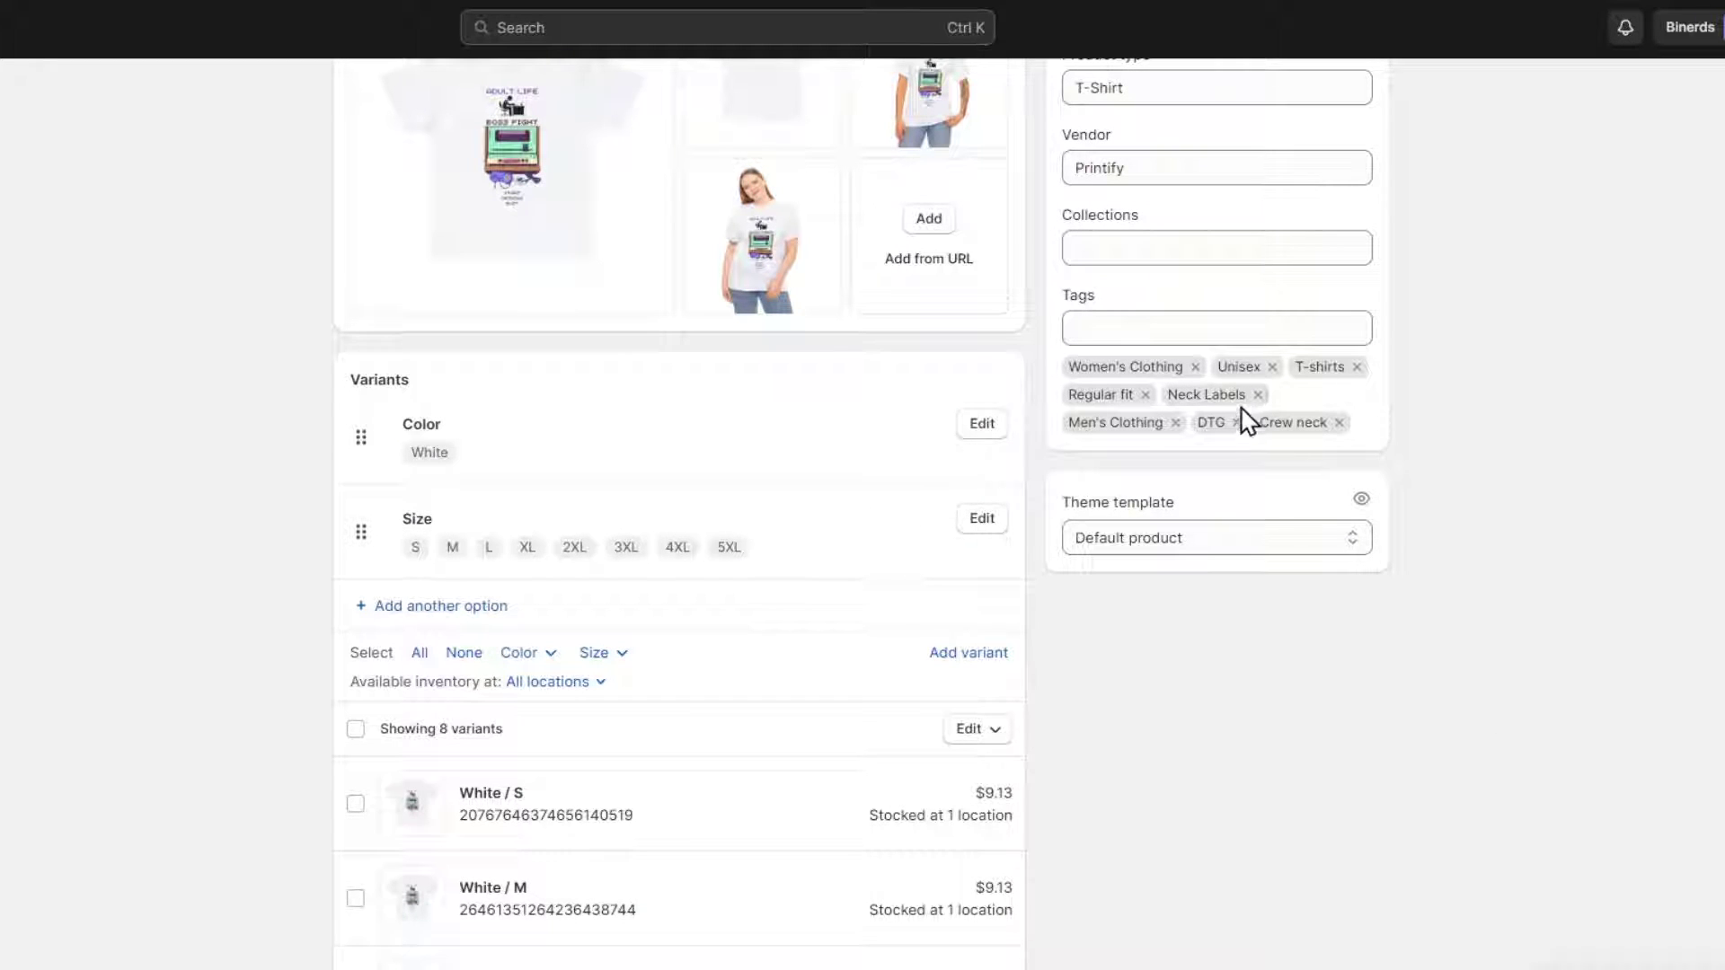
scroll(1150, 444, down, 4)
scroll(620, 359, down, 3)
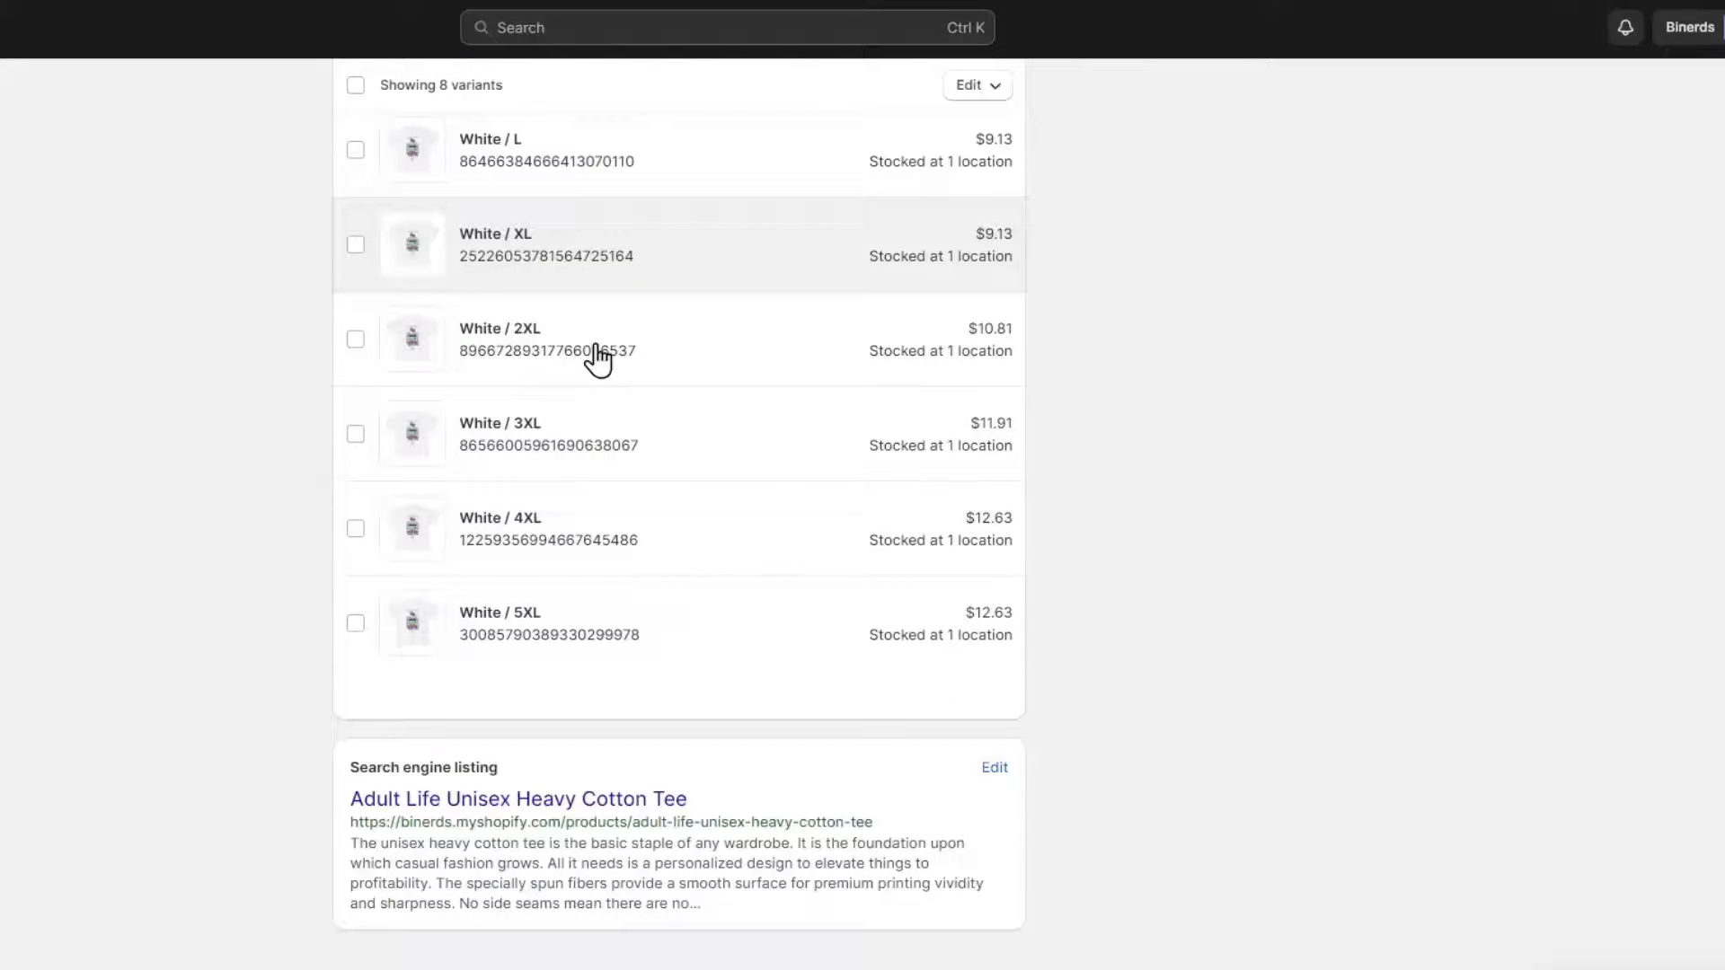
scroll(700, 695, up, 10)
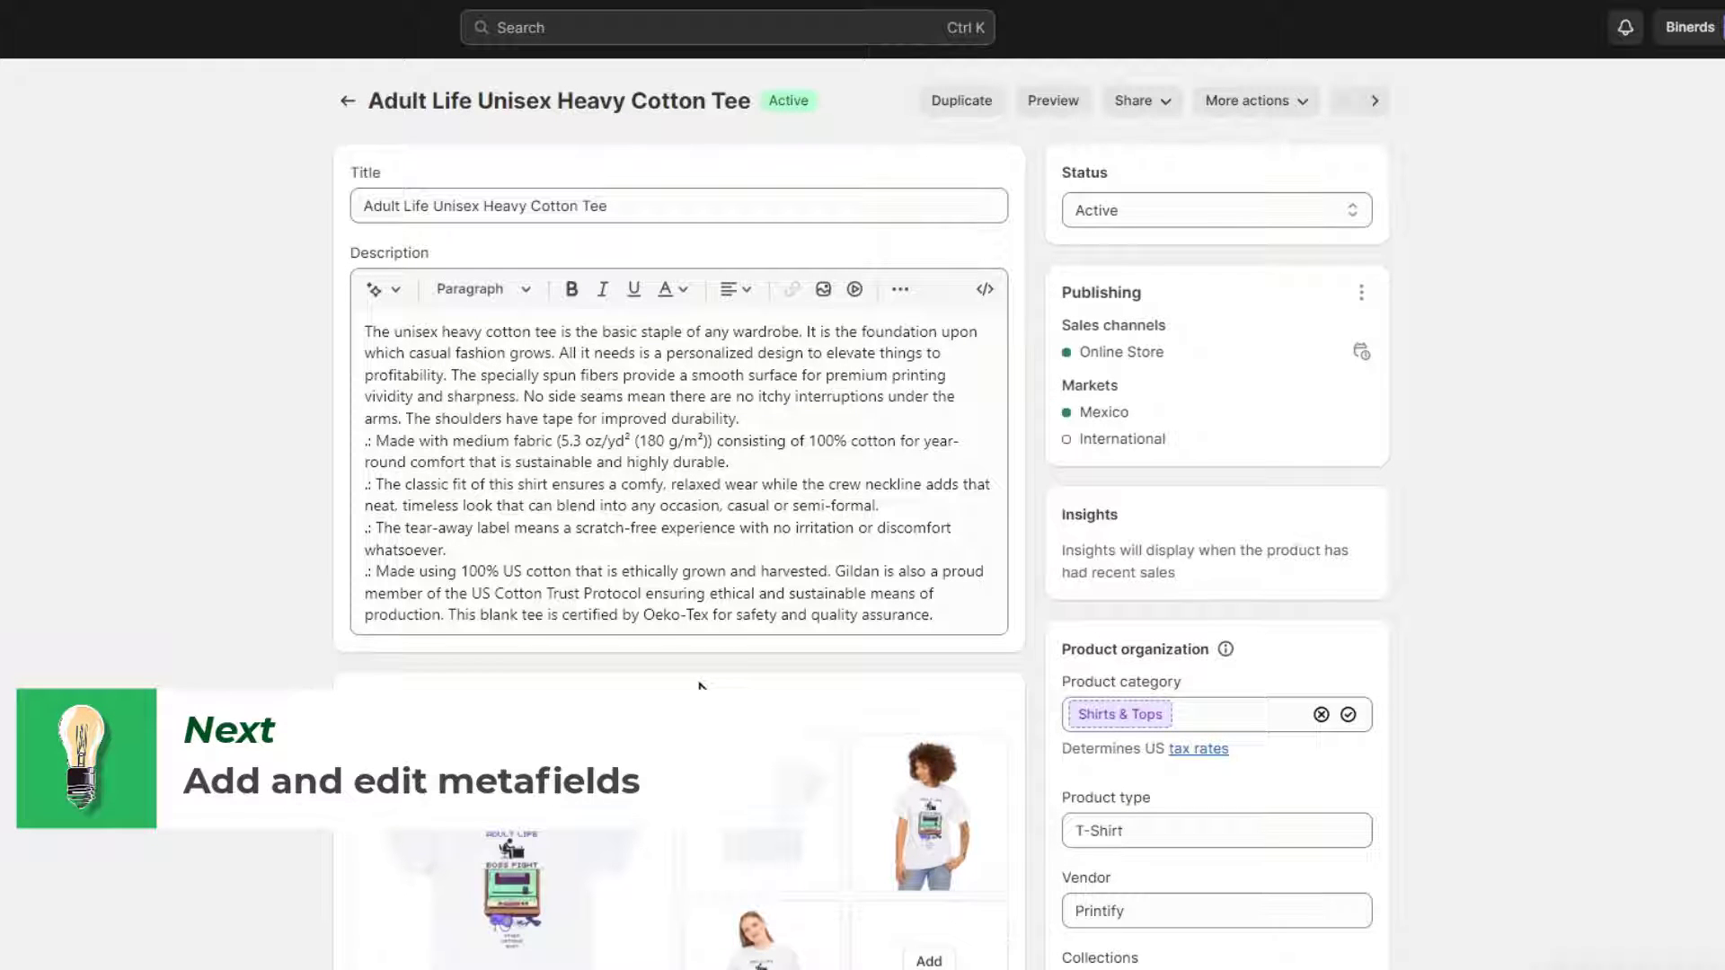
Step: Open the product's search engine listing for editing and examine its page title, meta description and URL handle fields
scroll(700, 686, down, 15)
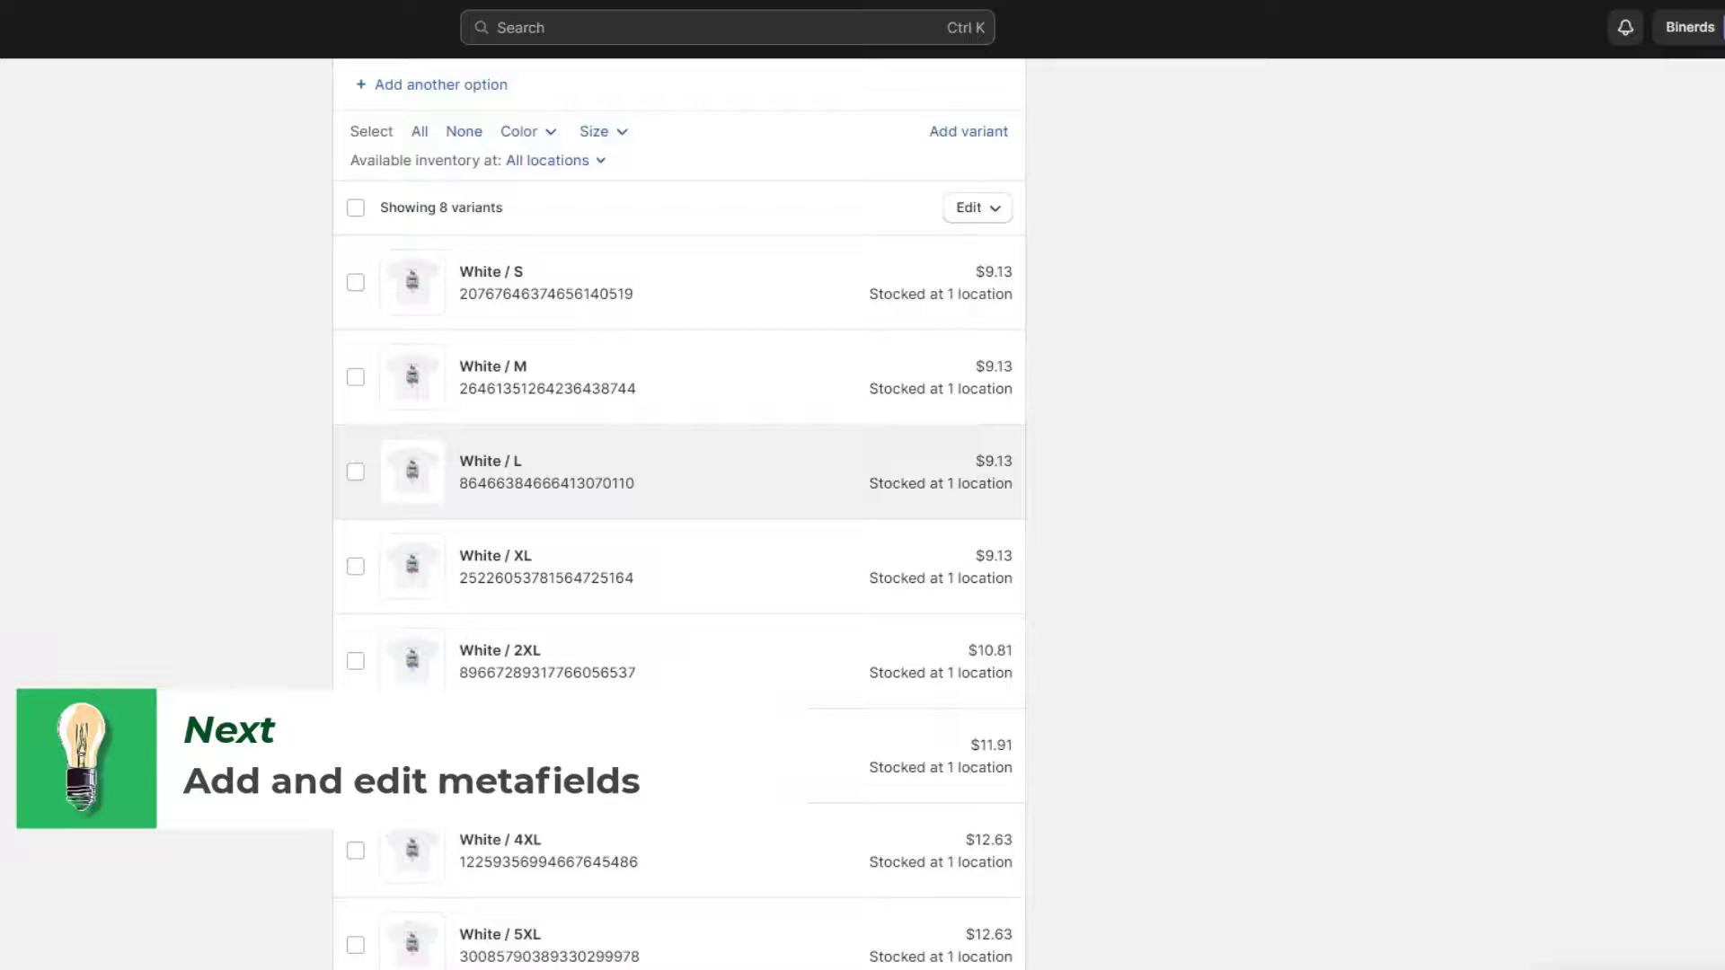
drag(497, 768, 354, 768)
click(510, 770)
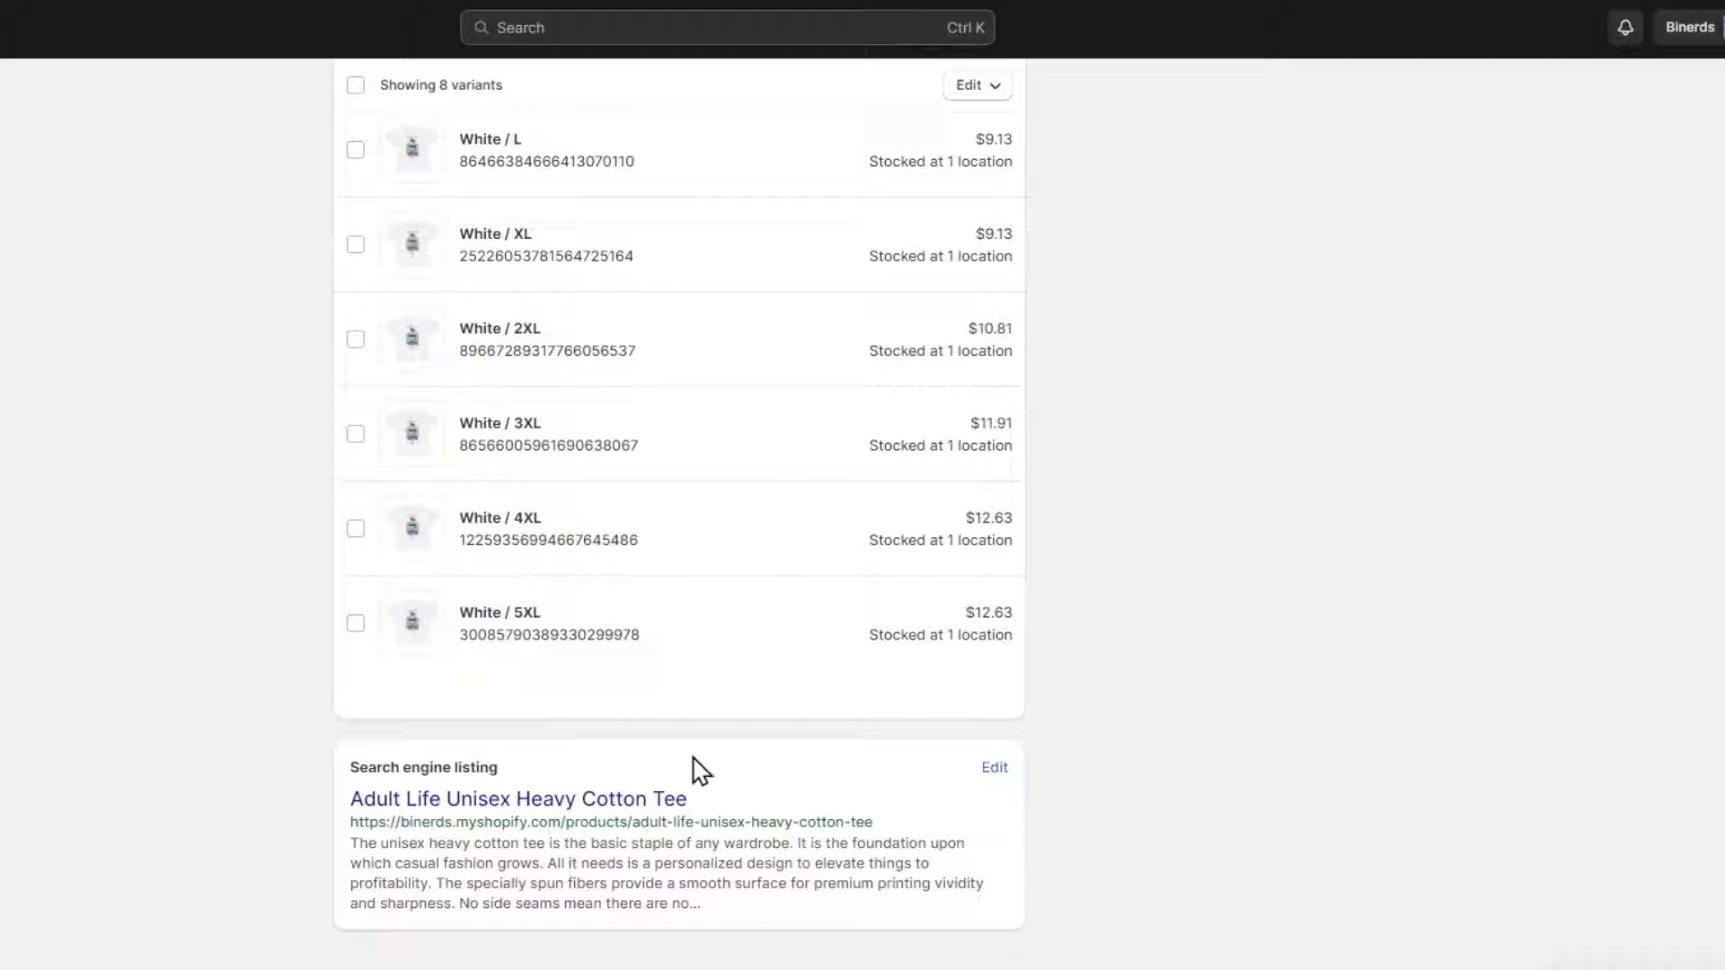
click(994, 769)
scroll(999, 773, down, 4)
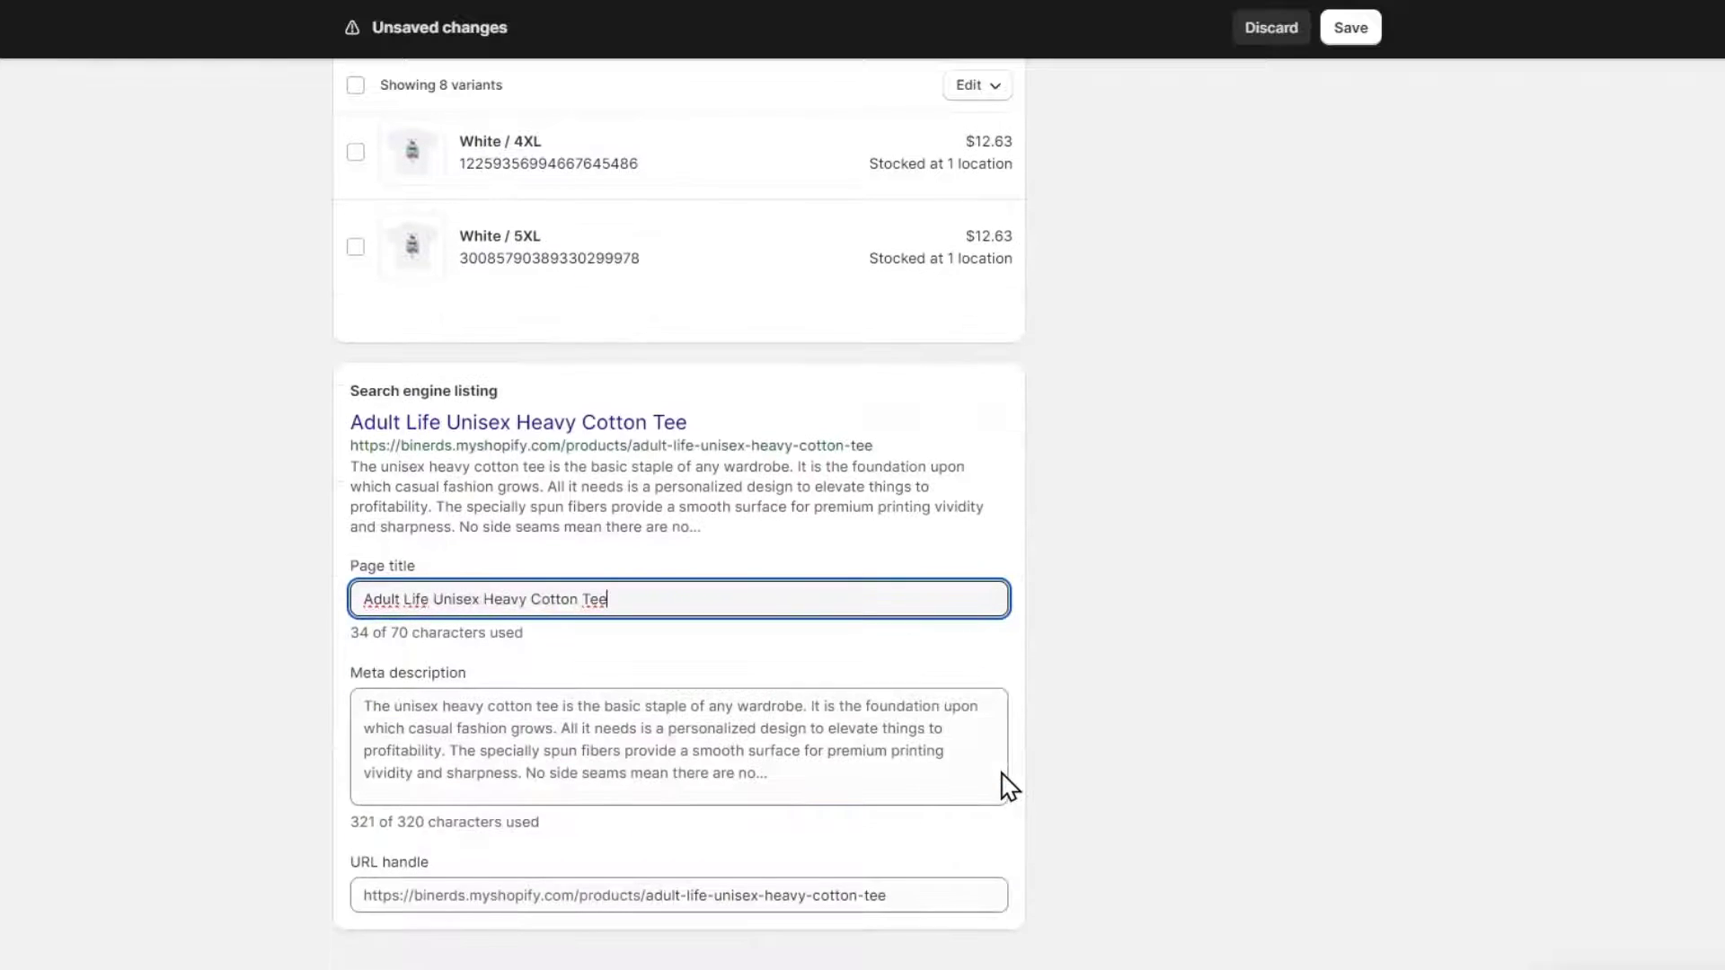
drag(470, 678, 347, 680)
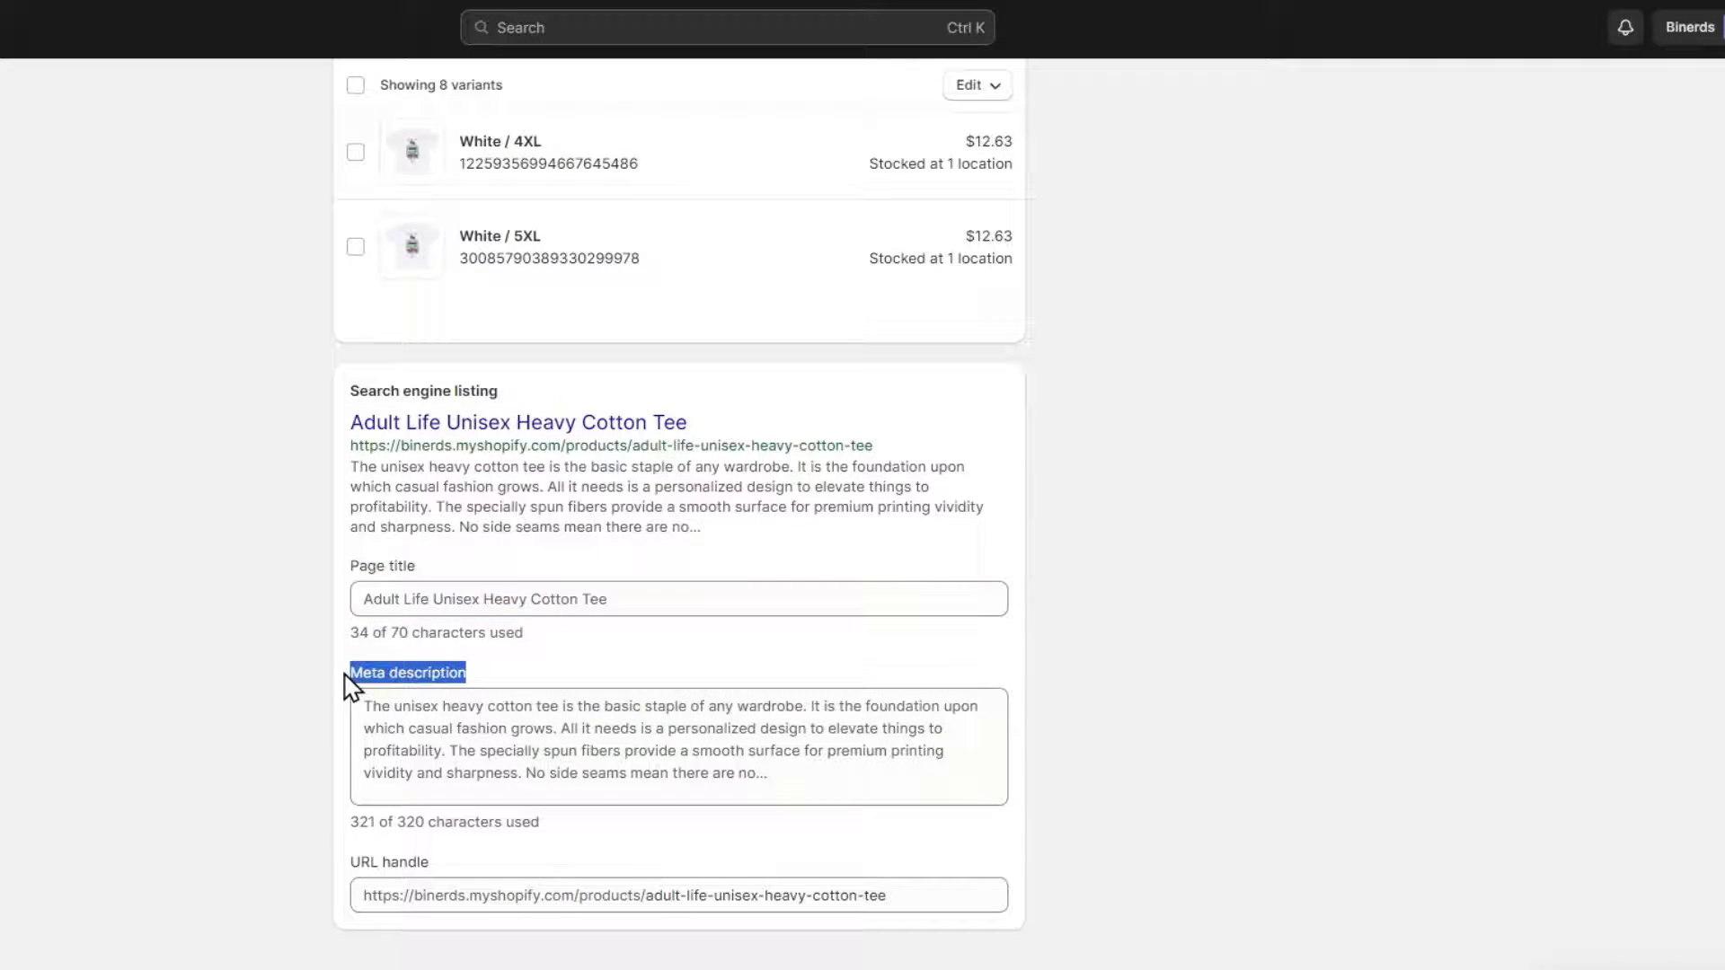
click(278, 572)
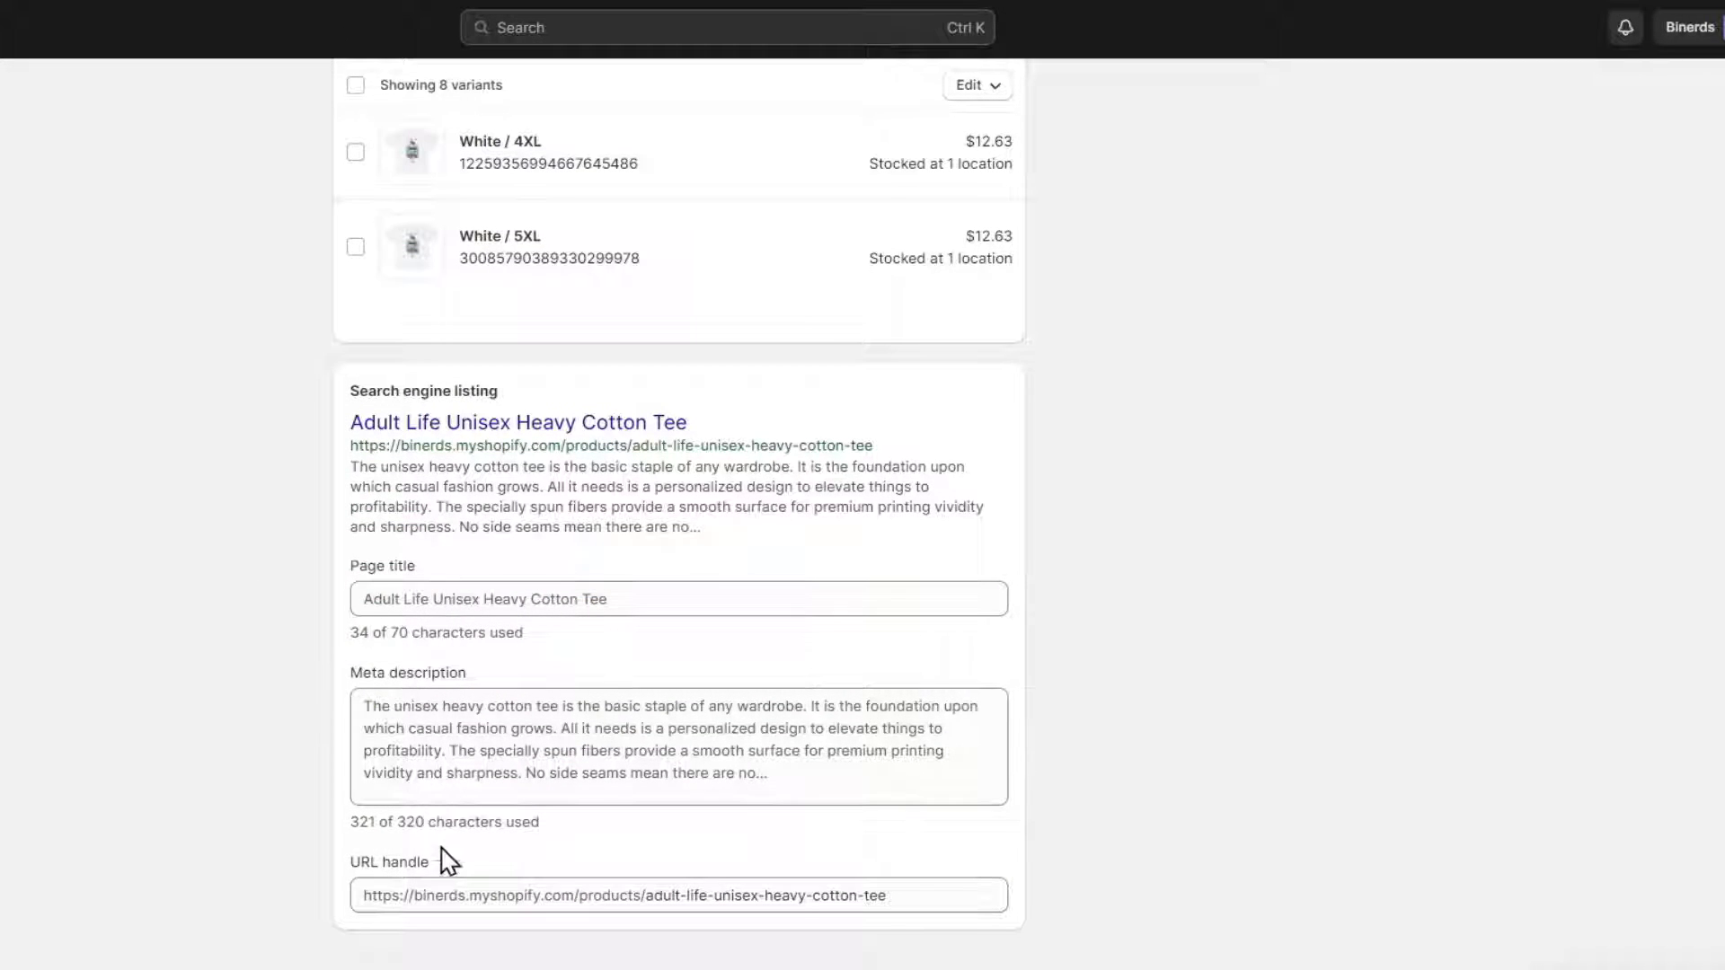
drag(430, 862, 354, 862)
click(1062, 831)
click(682, 597)
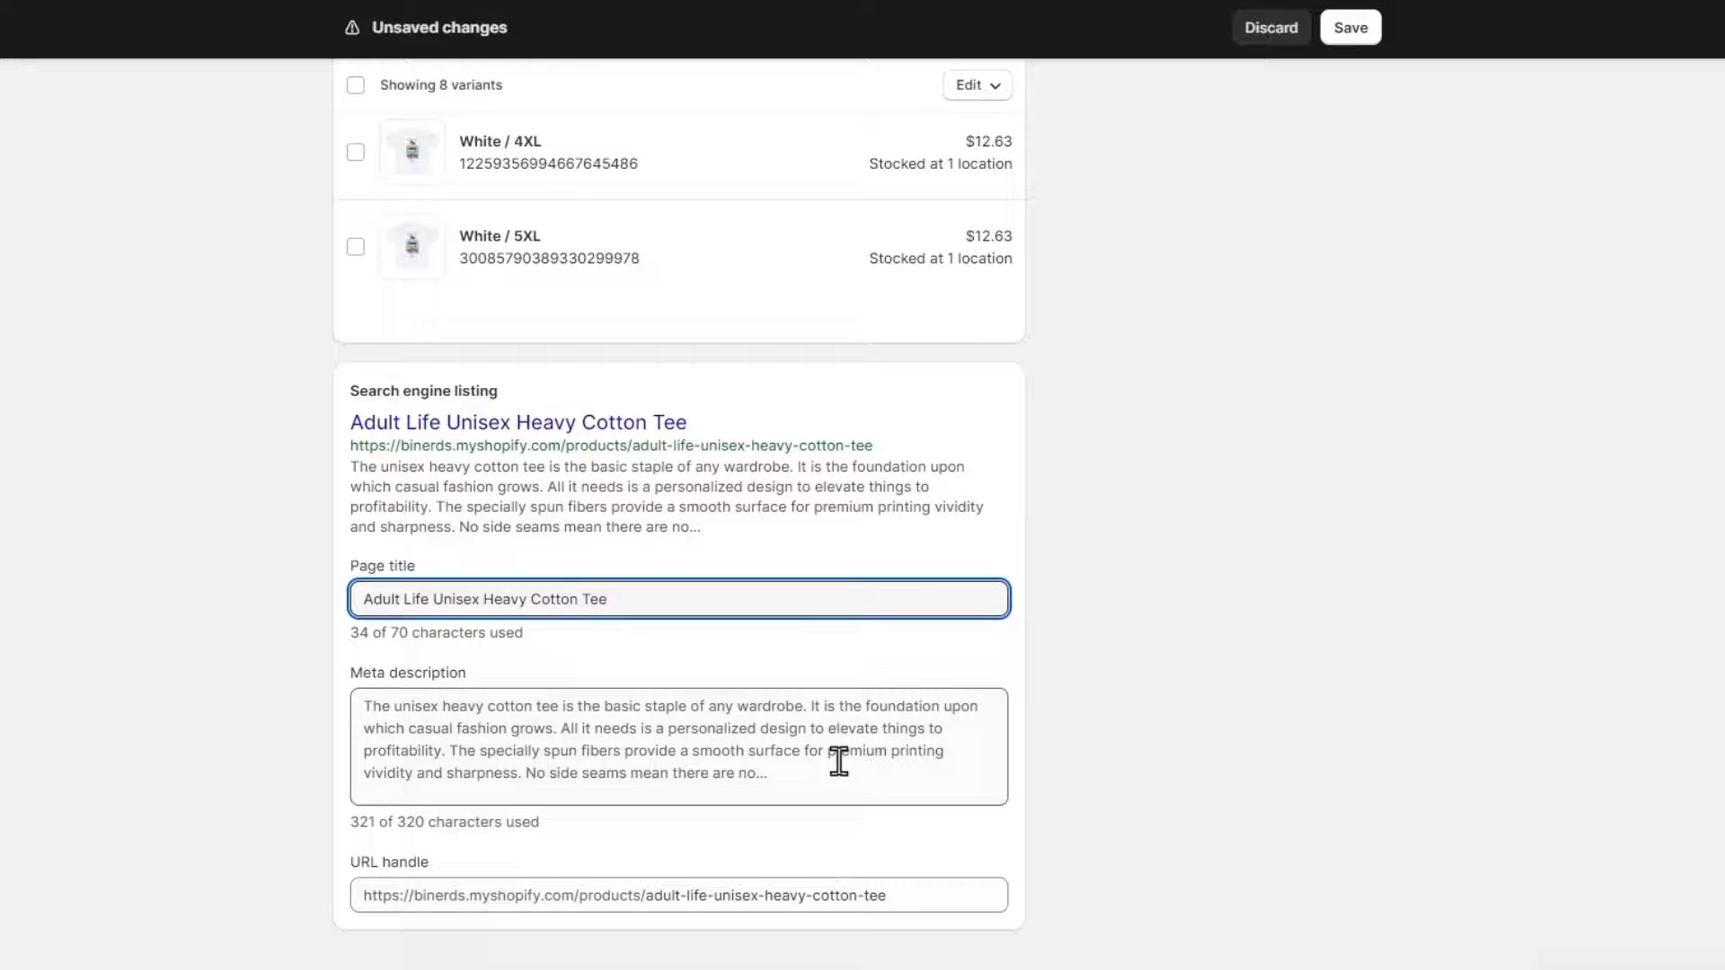
Step: View the alt text option for the product photo of the model wearing the tee, then close the photo
scroll(763, 719, up, 2)
scroll(763, 719, up, 15)
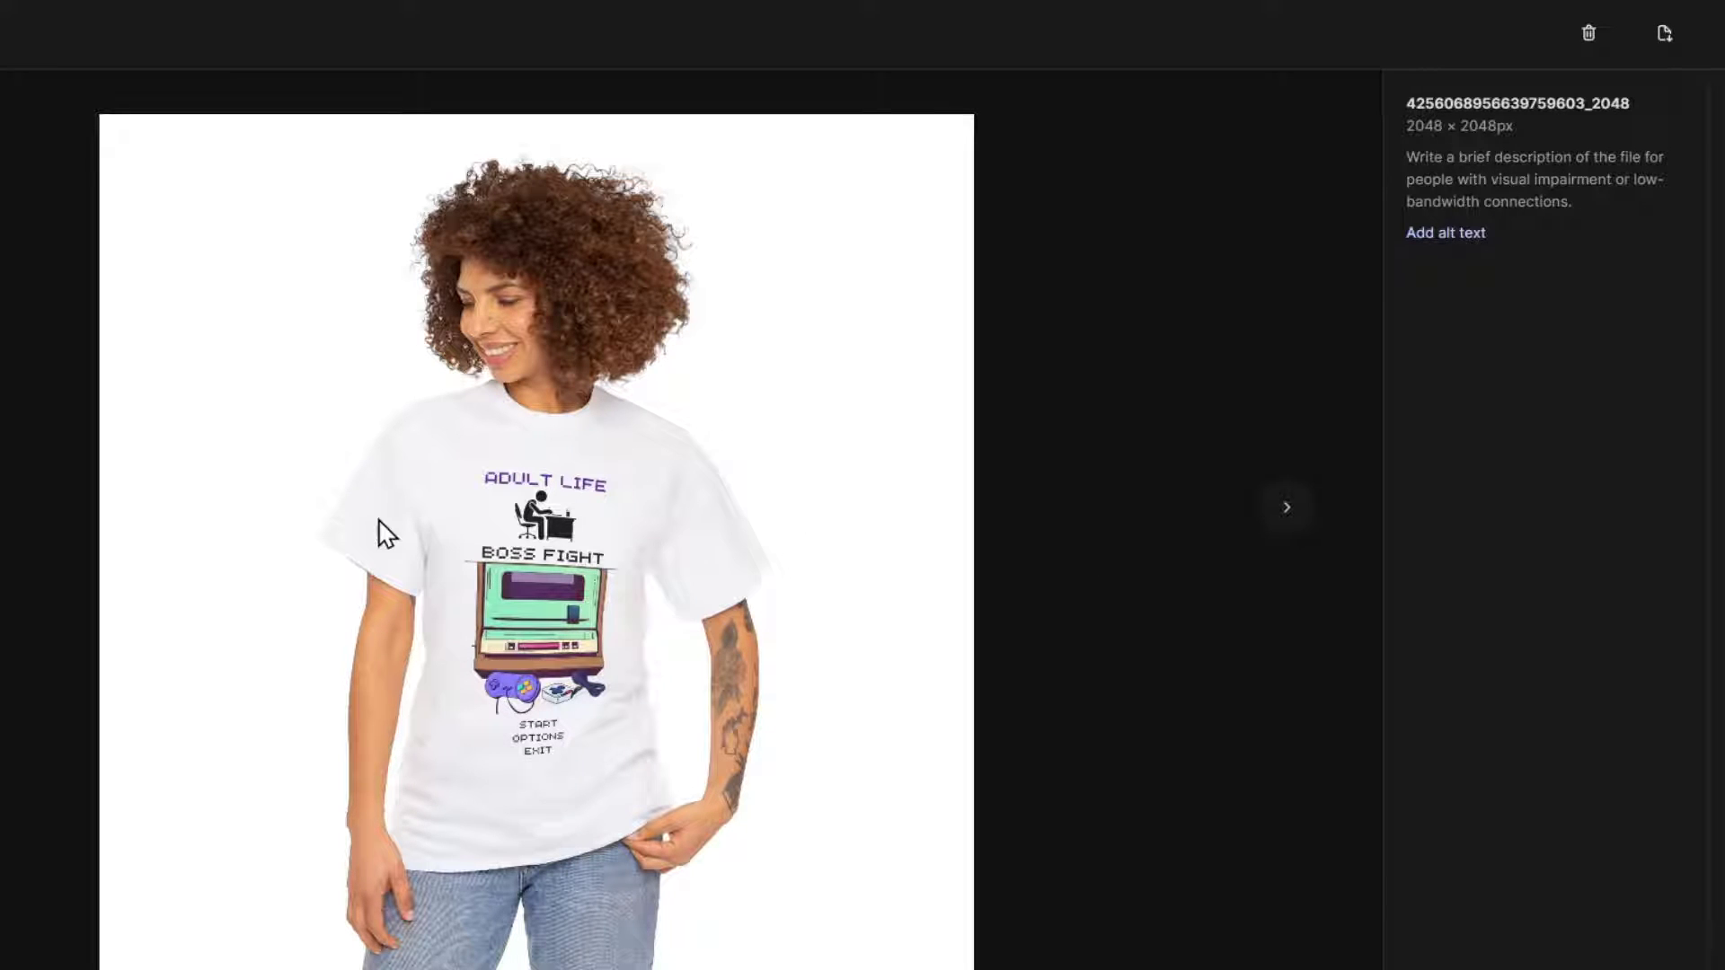
click(1438, 234)
click(1716, 45)
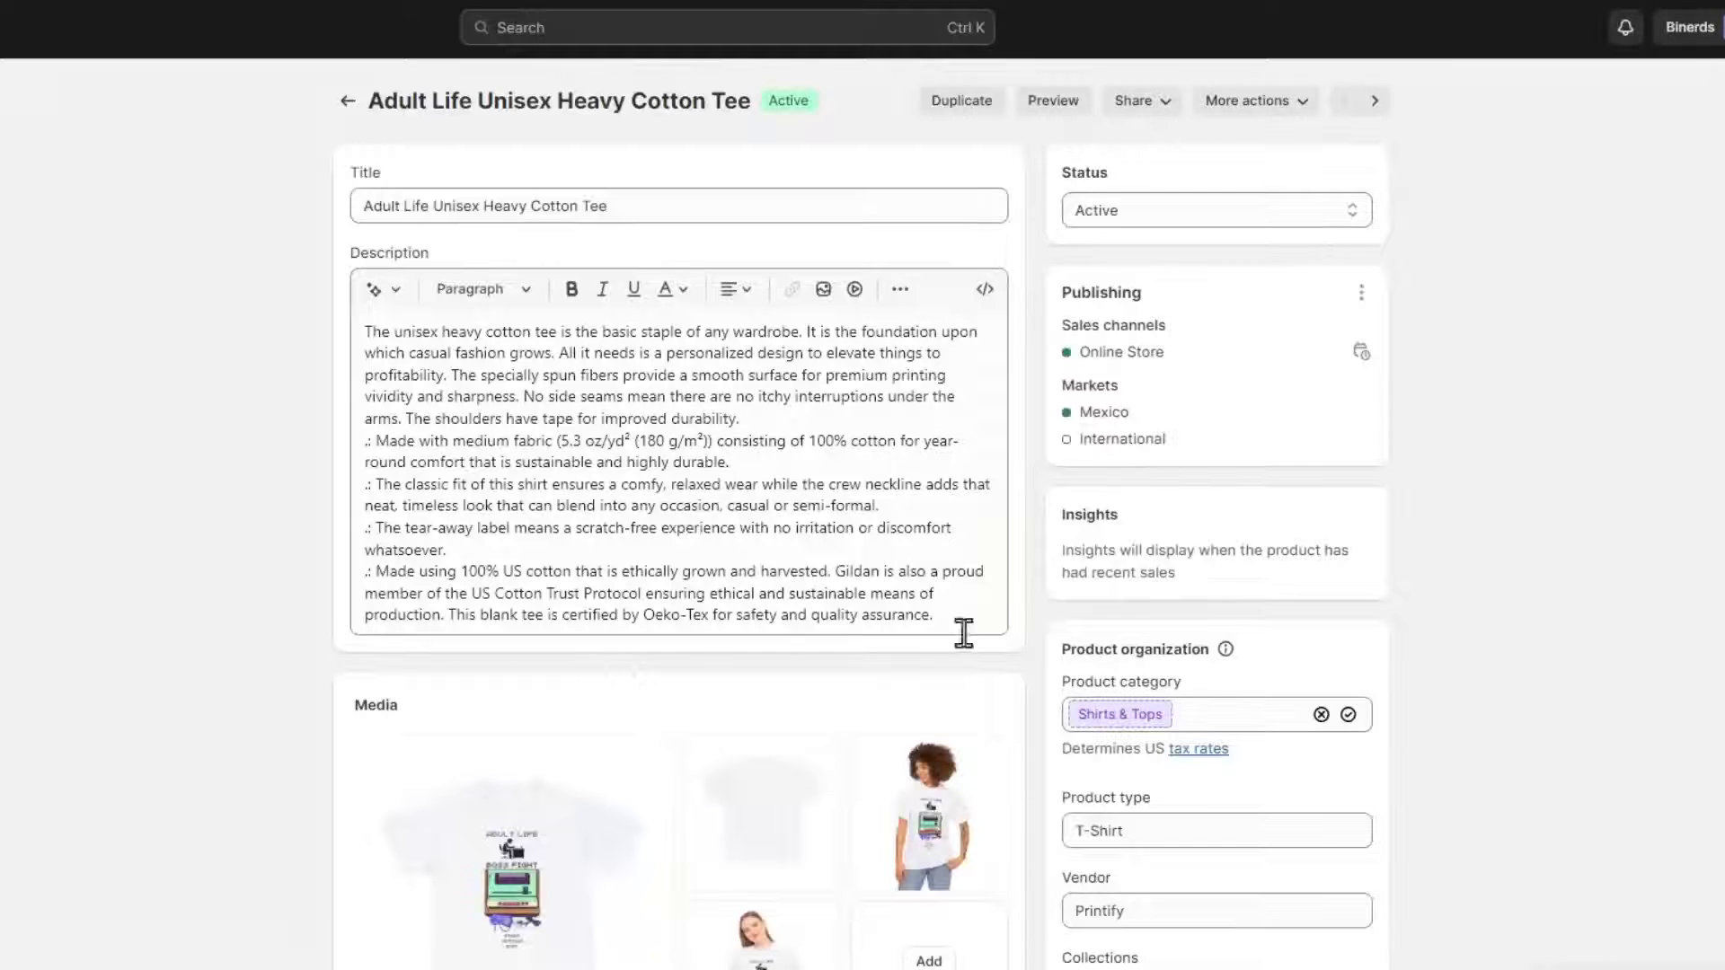
Step: Replace "Unisex" with "Boss Fight Level" in the page title of the search engine listing
scroll(963, 635, down, 15)
click(559, 599)
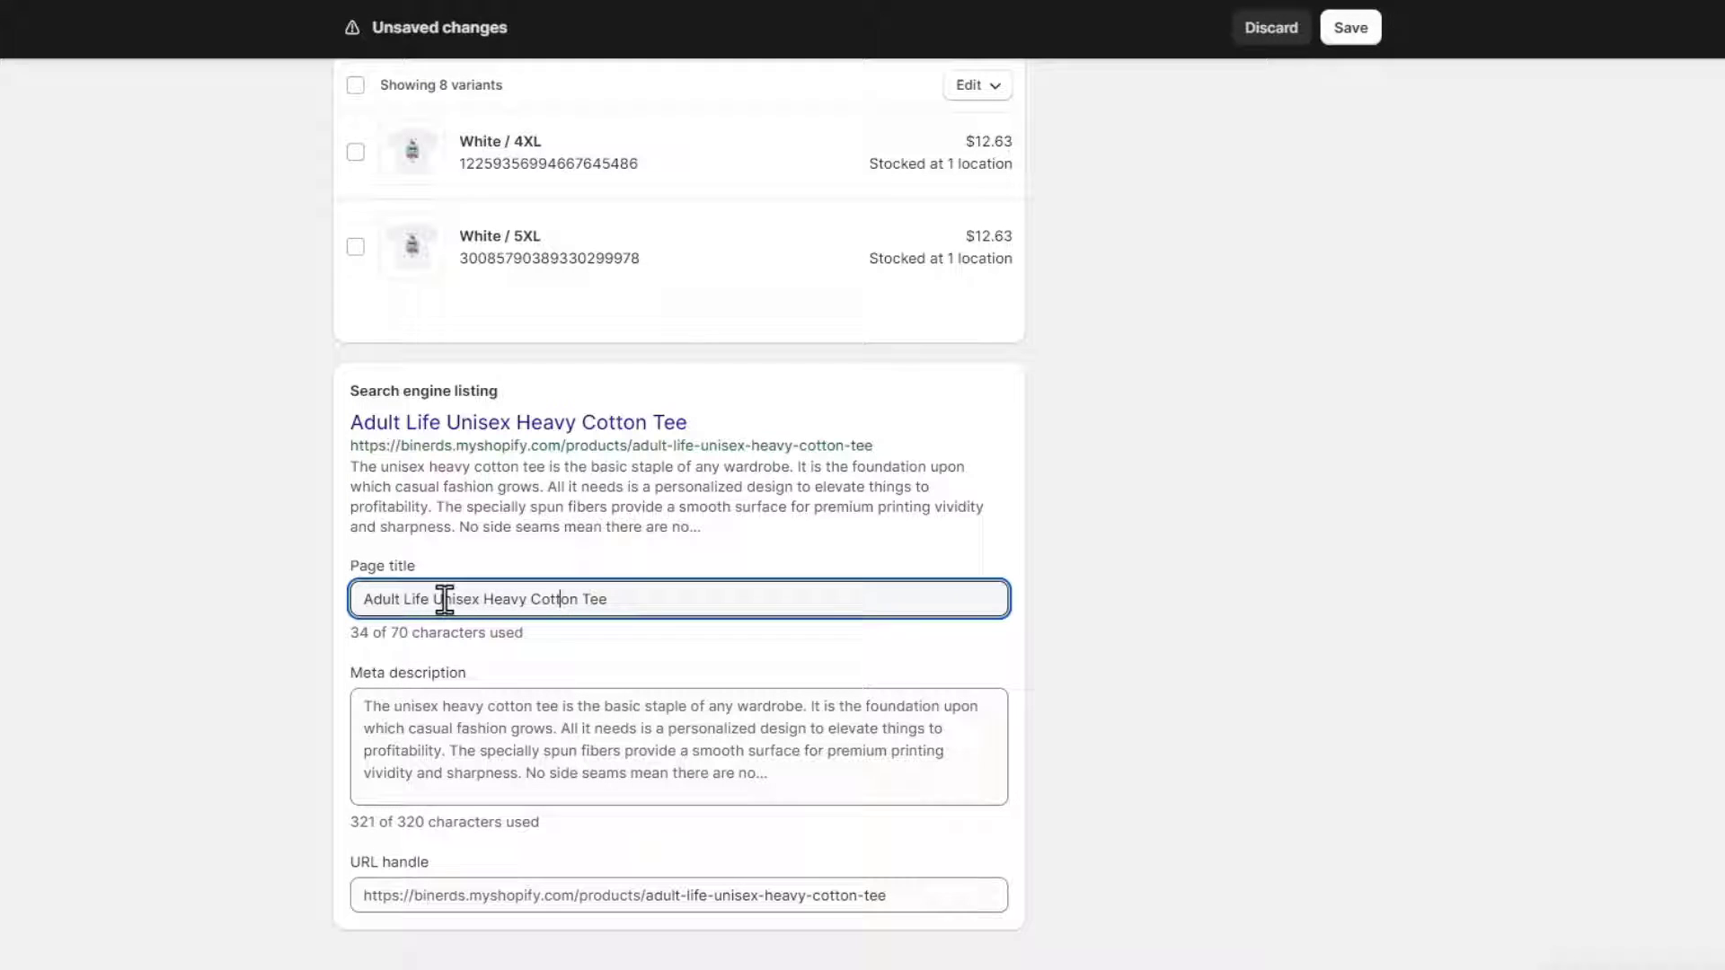
double_click(441, 600)
text(Boss )
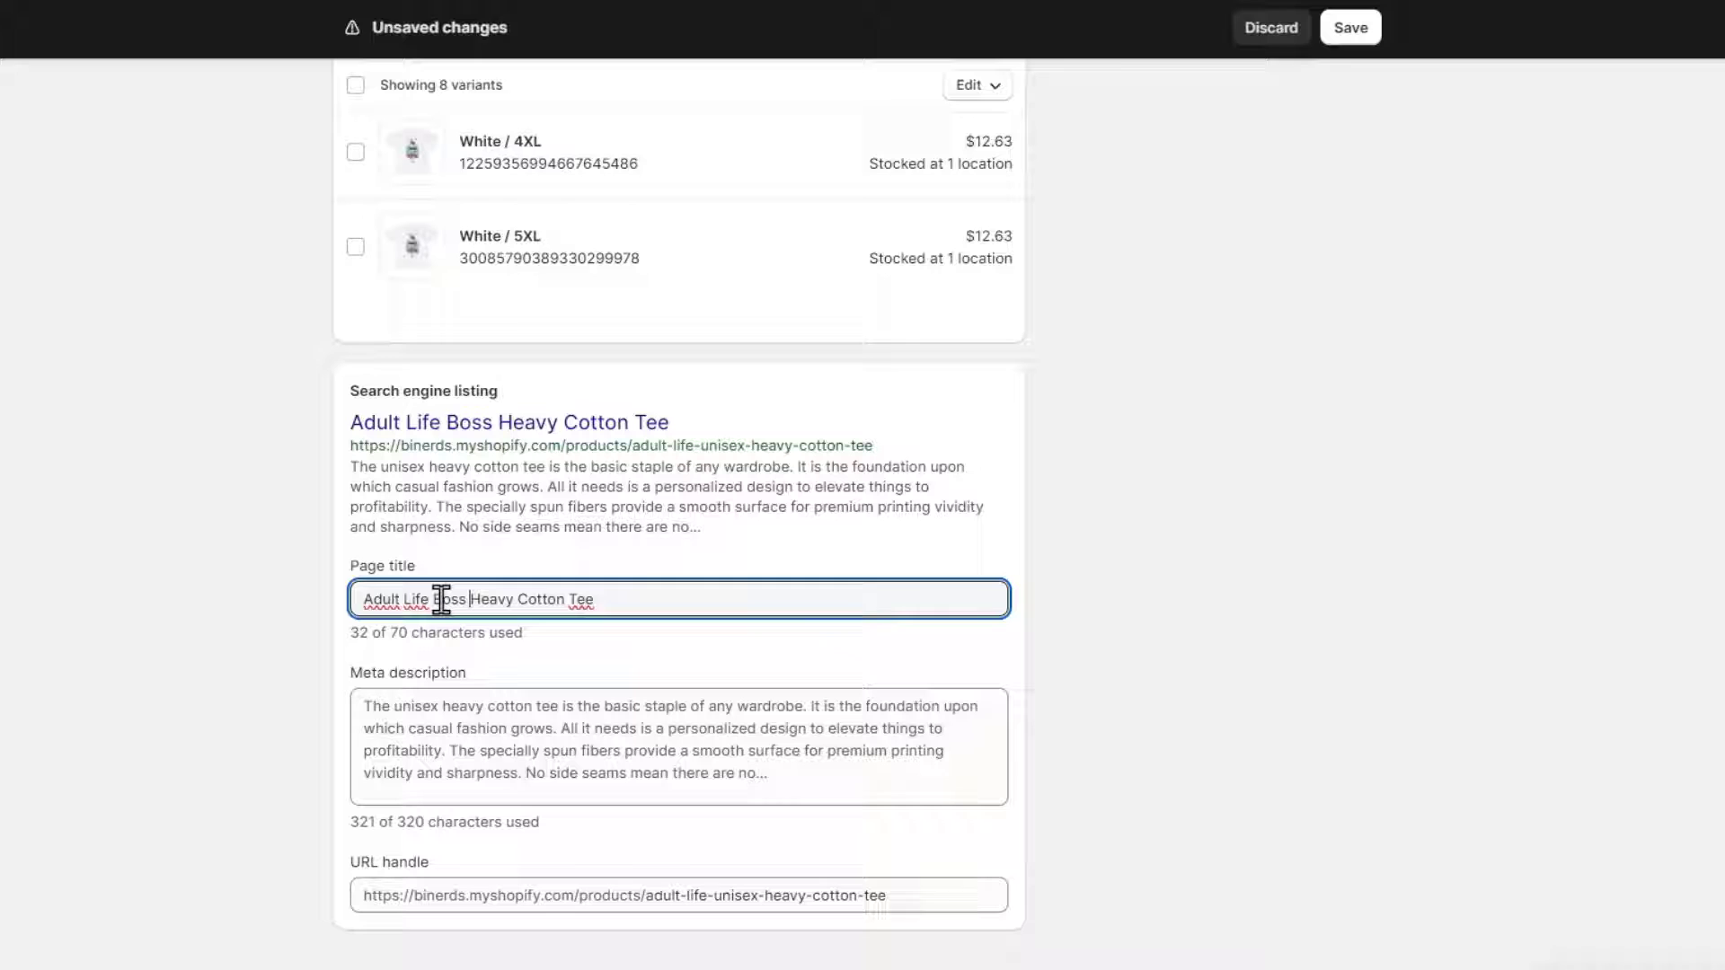
text(U)
key(BackSpace)
text(Fight)
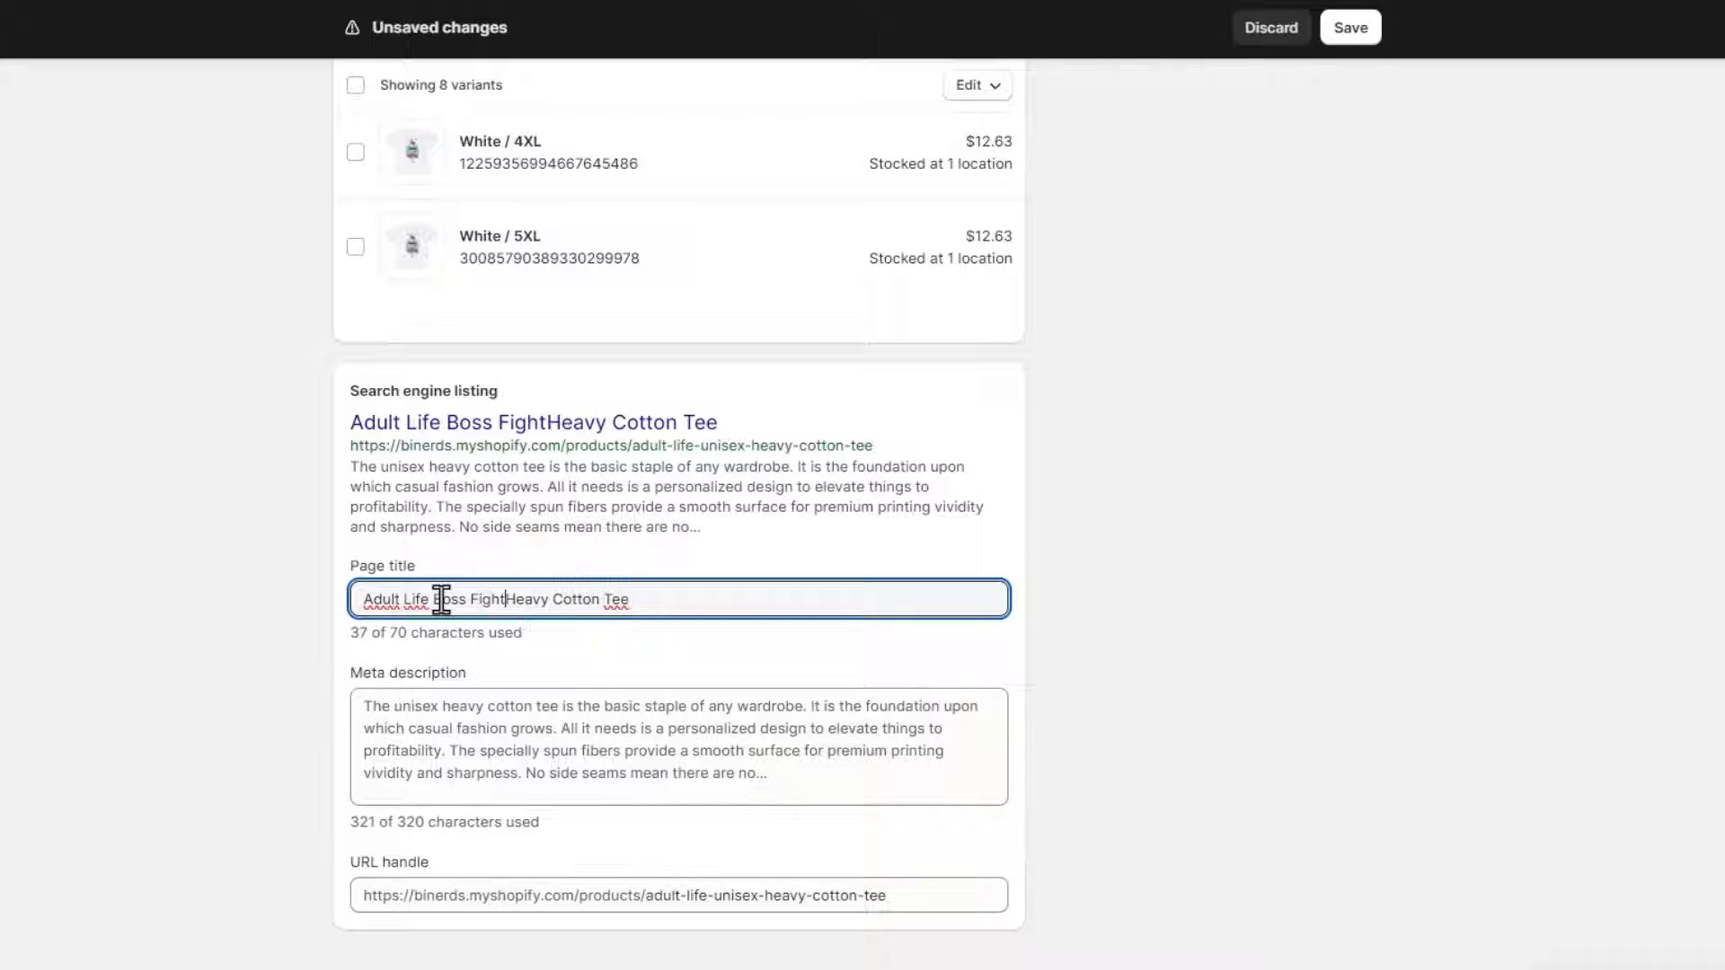
text( Level)
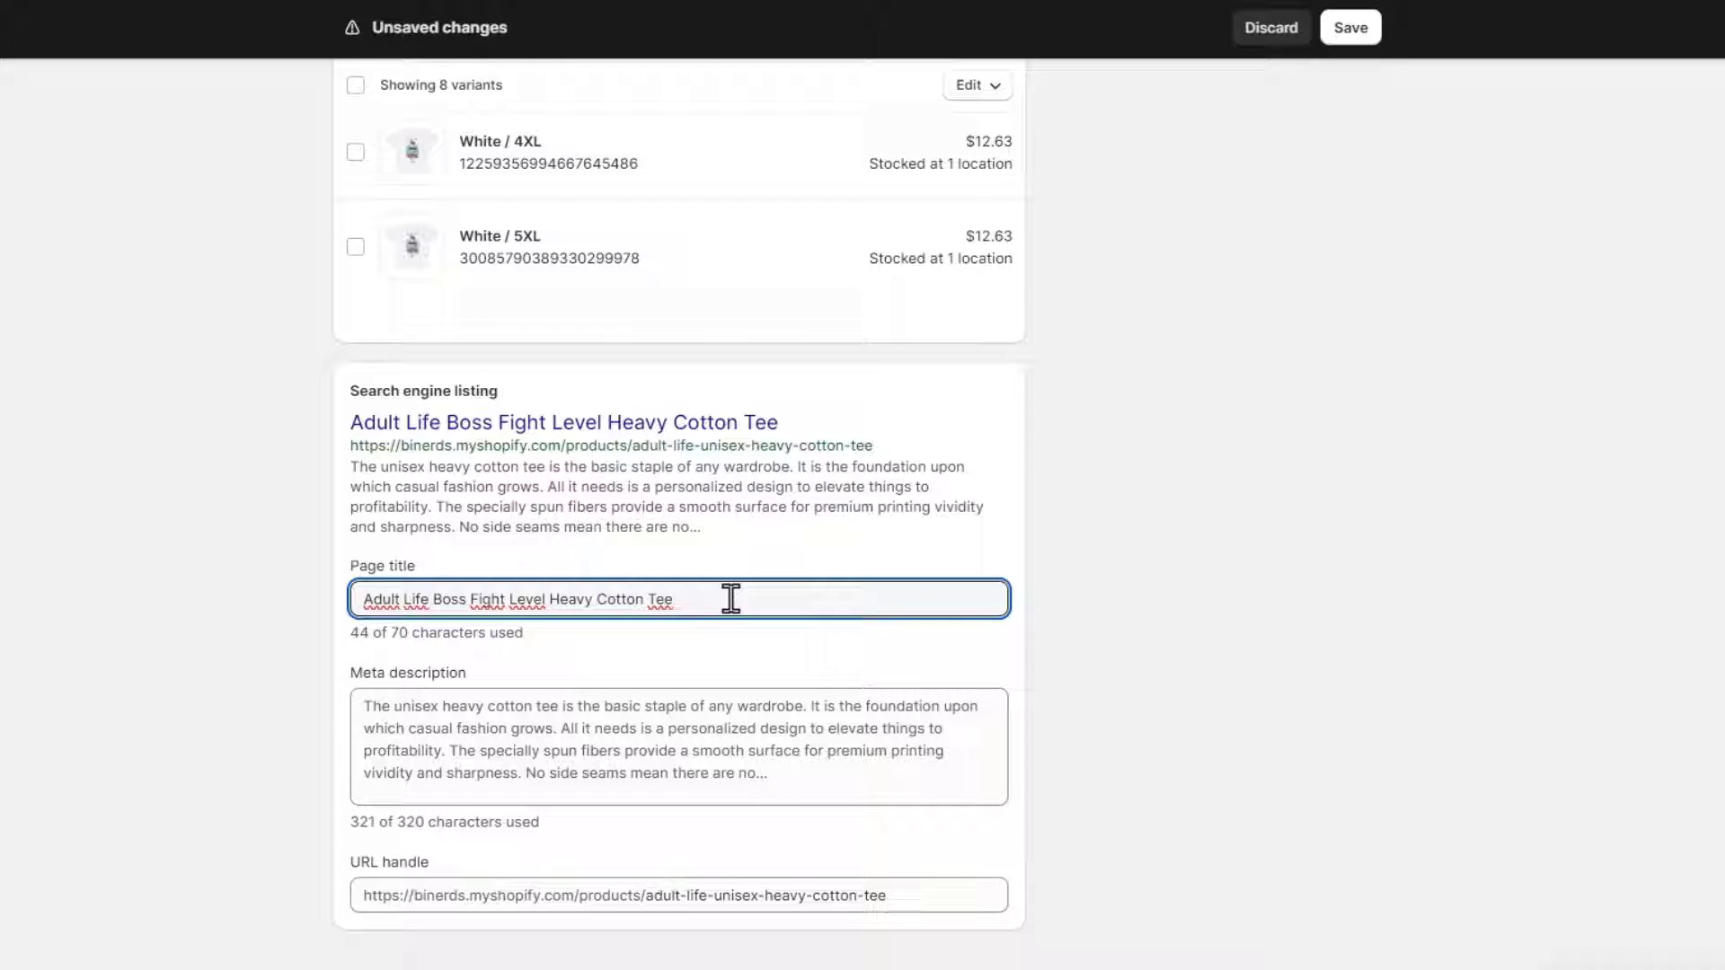
Step: Replace "Heavy Cotton Tee" at the end of the page title with "BNerds T-Shirts"
key(BackSpace)
key(BackSpace)
key(BackSpace)
key(BackSpace)
key(BackSpace)
key(BackSpace)
key(BackSpace)
key(BackSpace)
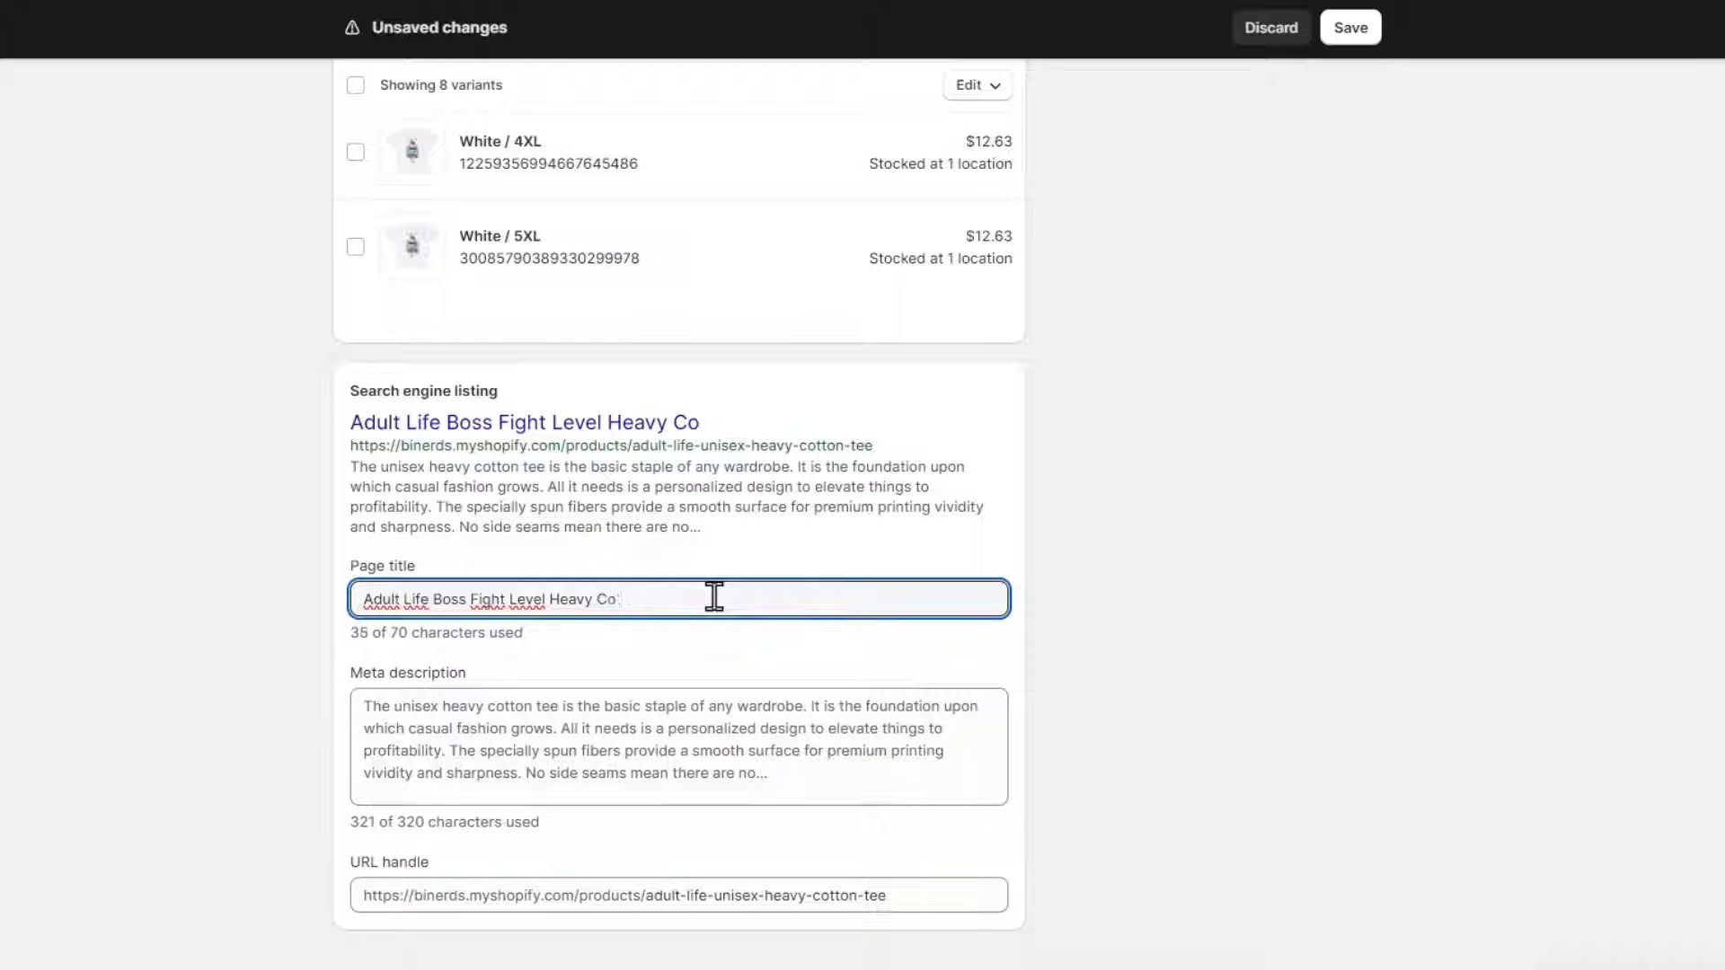
key(BackSpace)
key(BackSpace)
key(BackSpace)
key(BackSpace)
key(BackSpace)
key(BackSpace)
key(BackSpace)
text(T-Shirts)
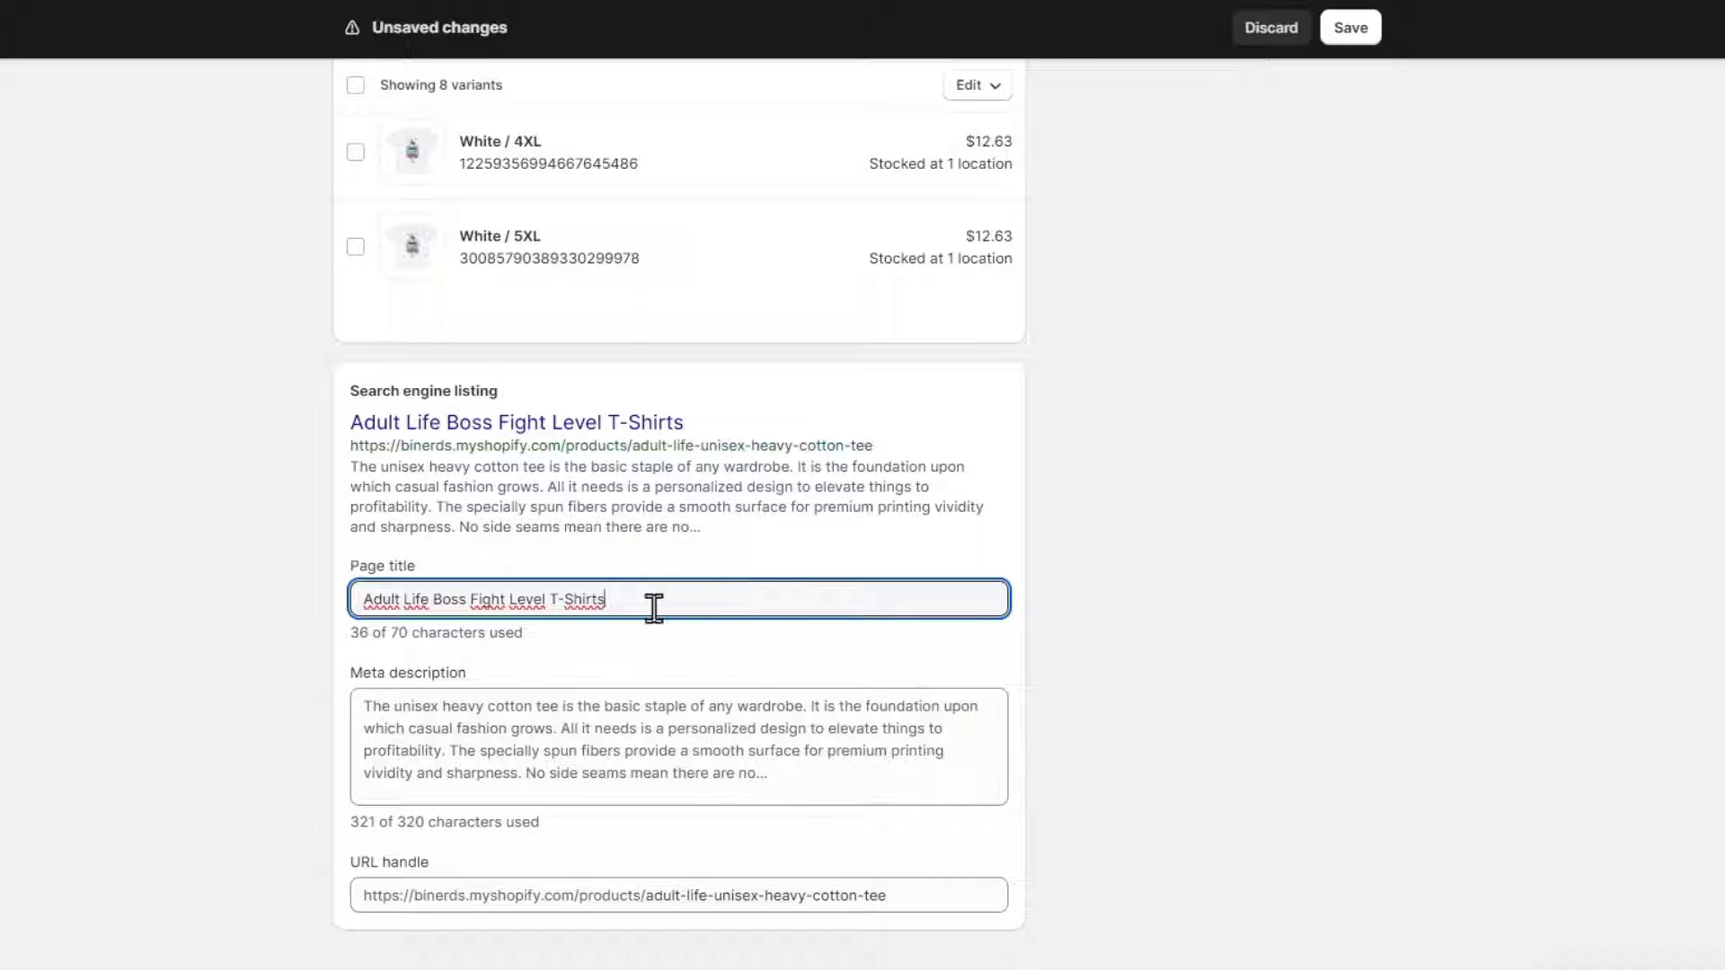
click(437, 599)
text(-)
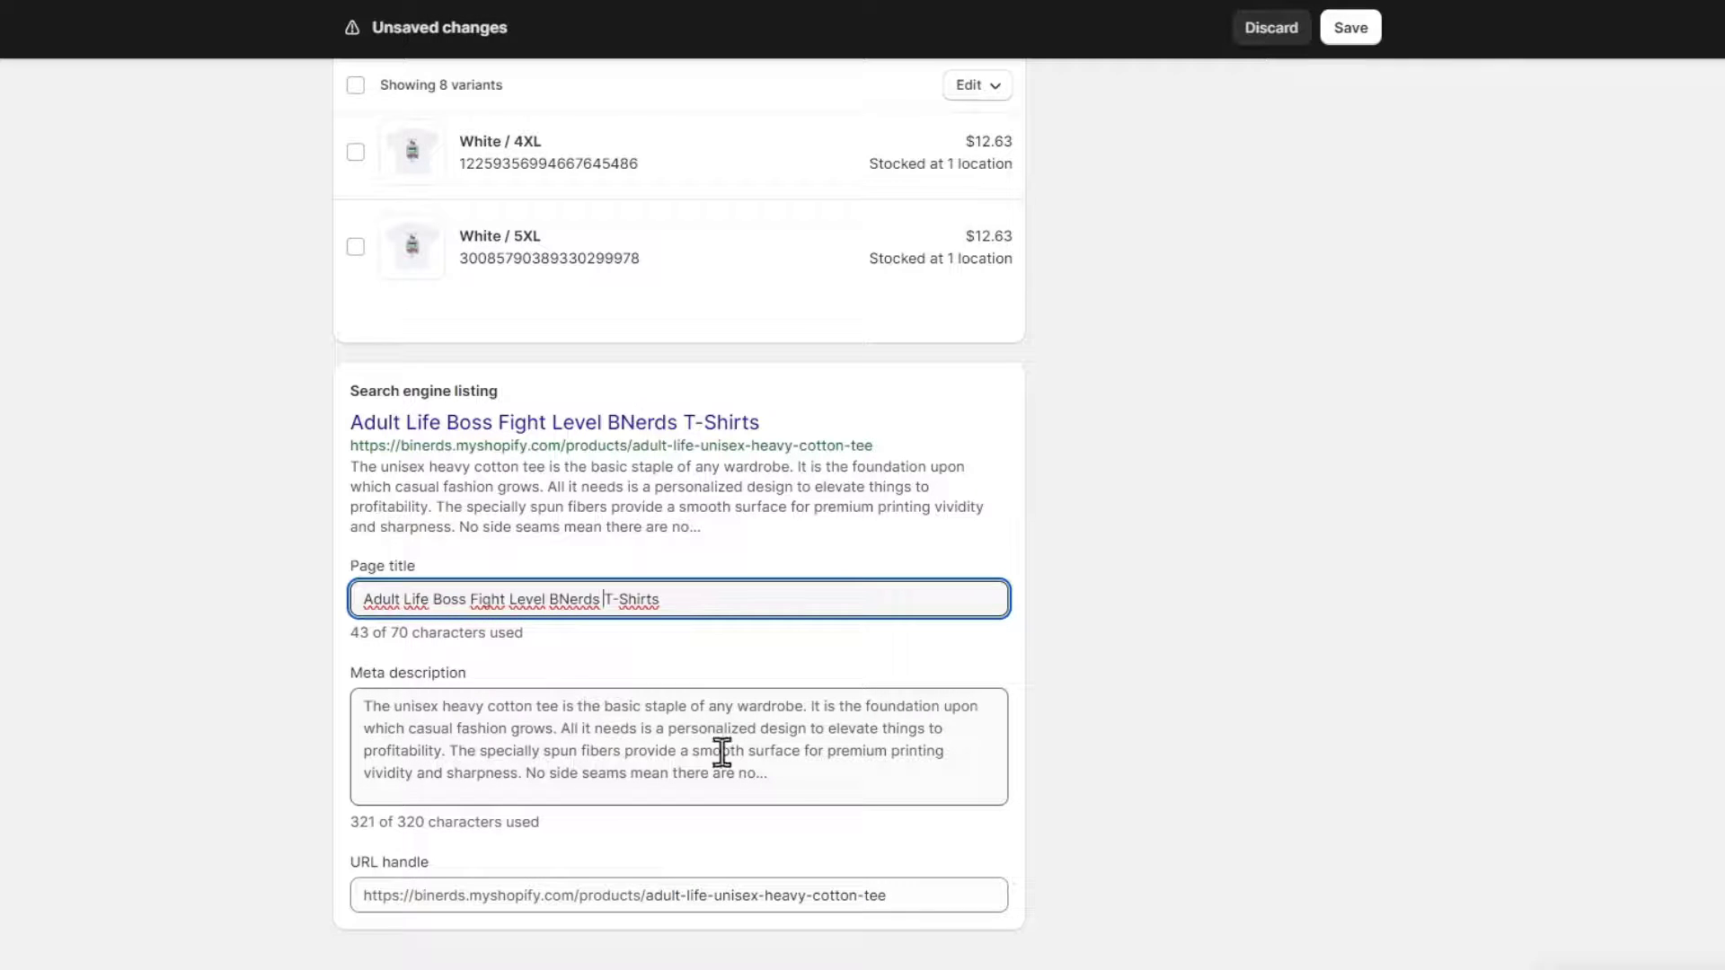
Step: Review the full meta description and highlight its closing passage, starting at "Made using 100% US cotton"
click(722, 752)
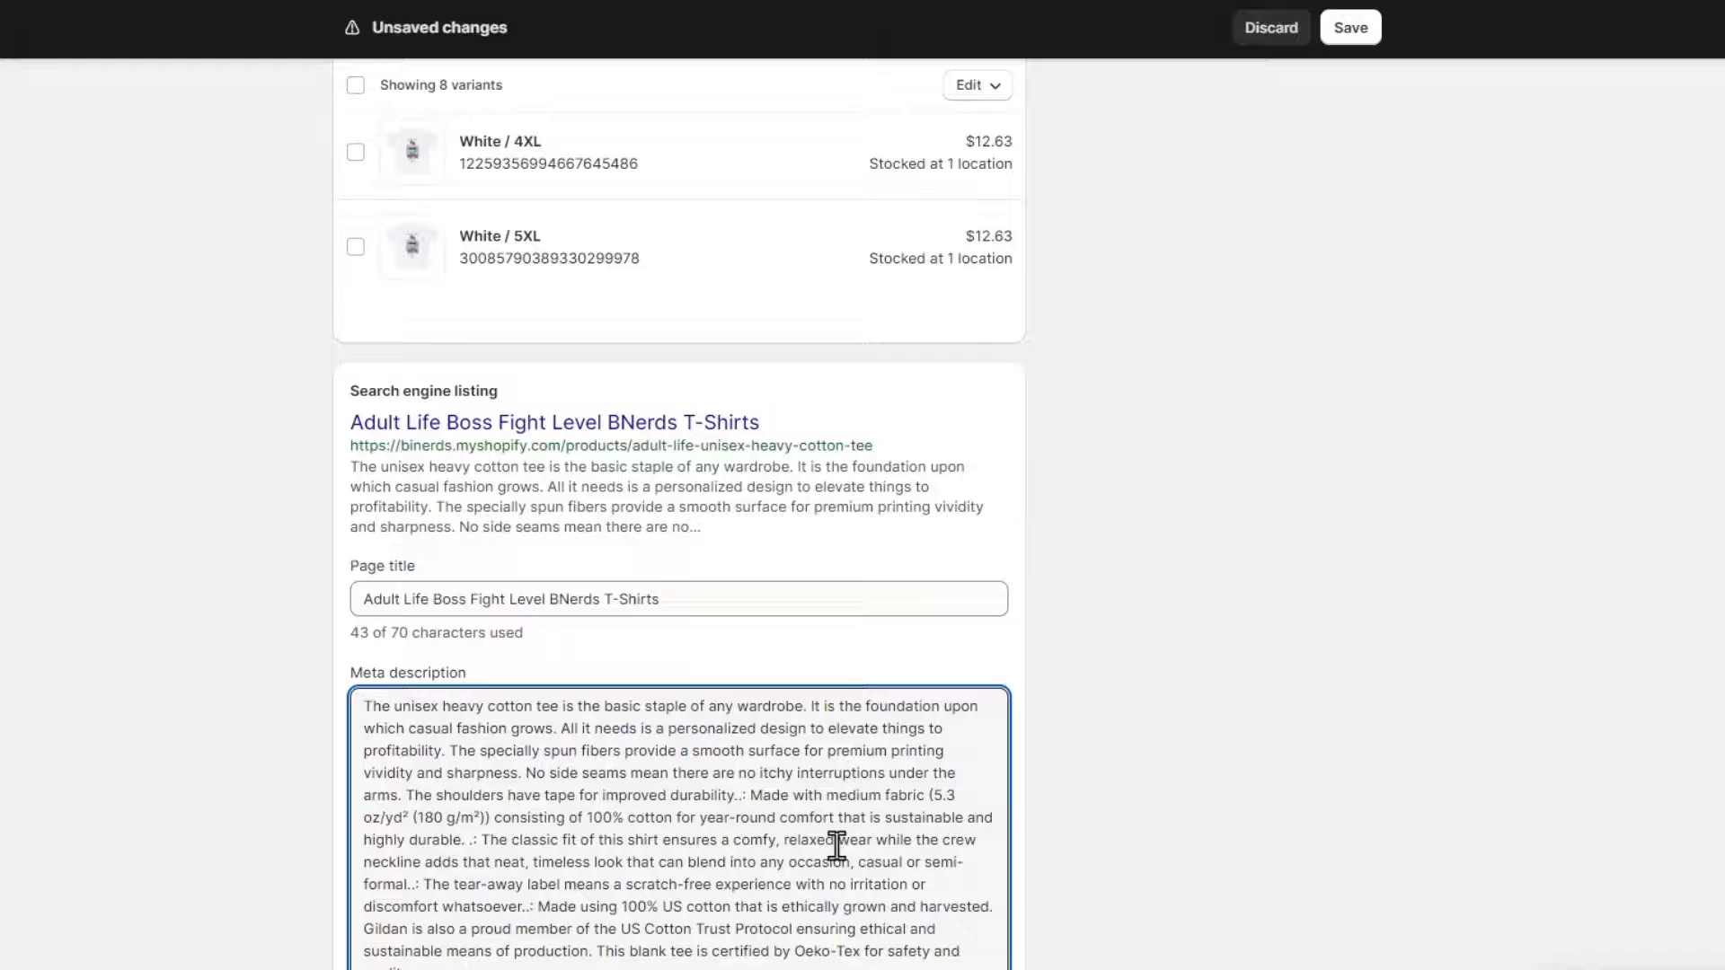
scroll(835, 840, down, 3)
drag(443, 455, 347, 431)
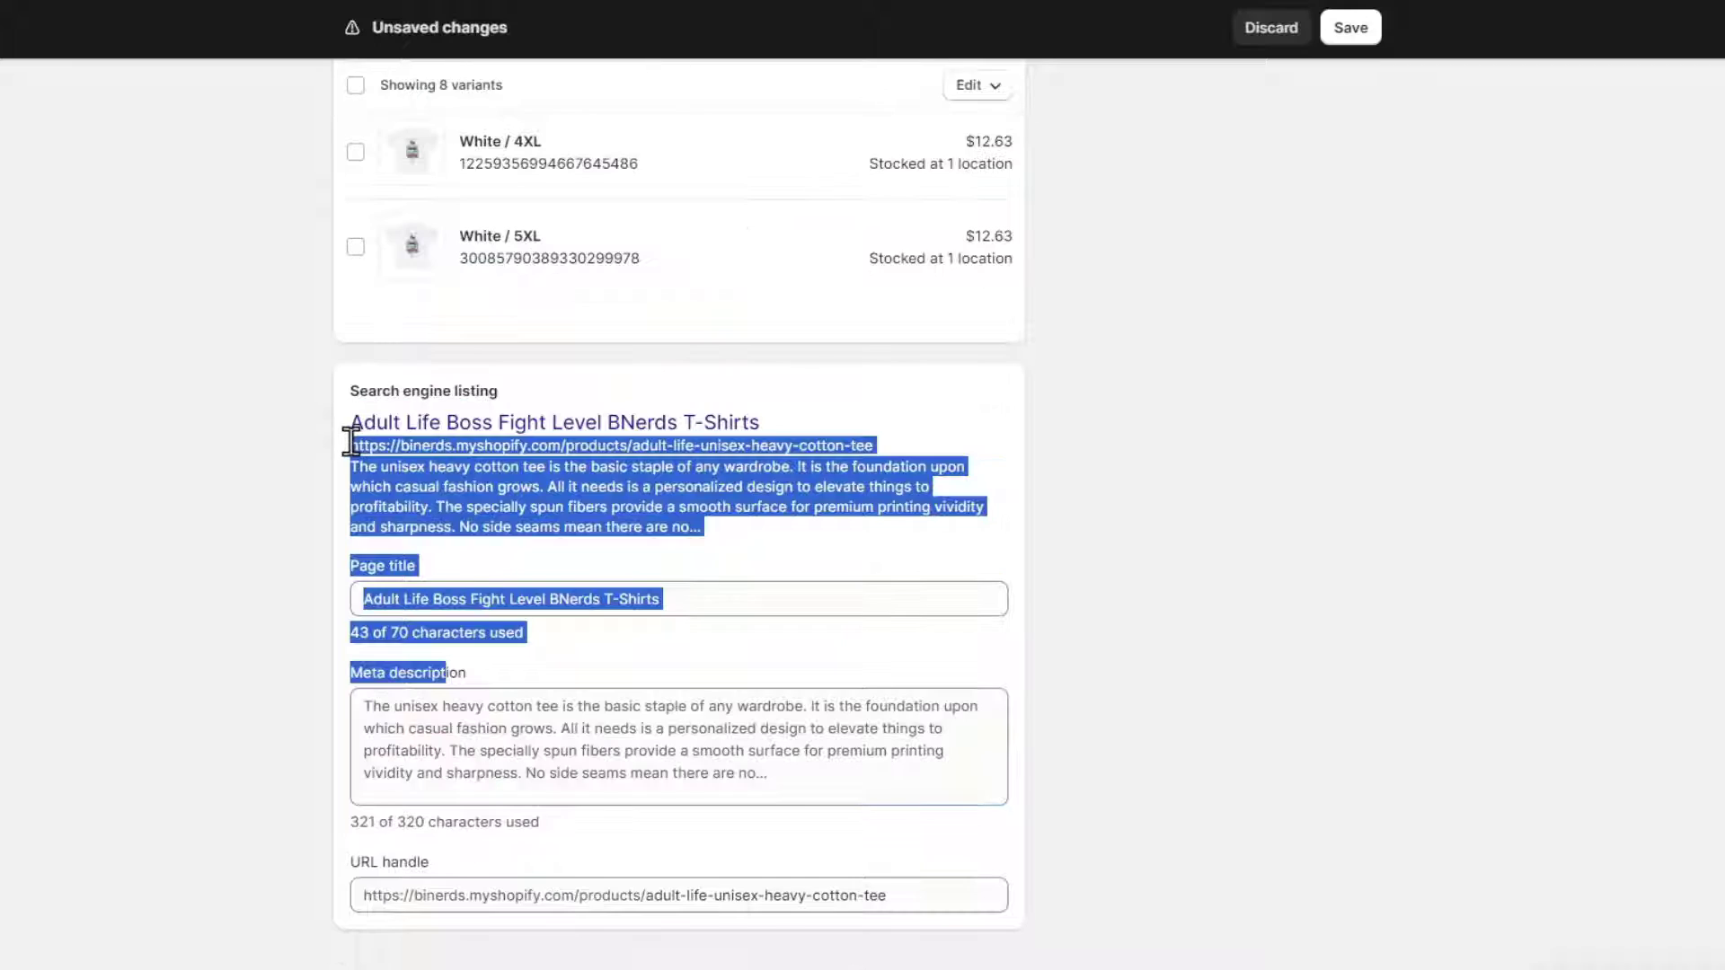
click(593, 728)
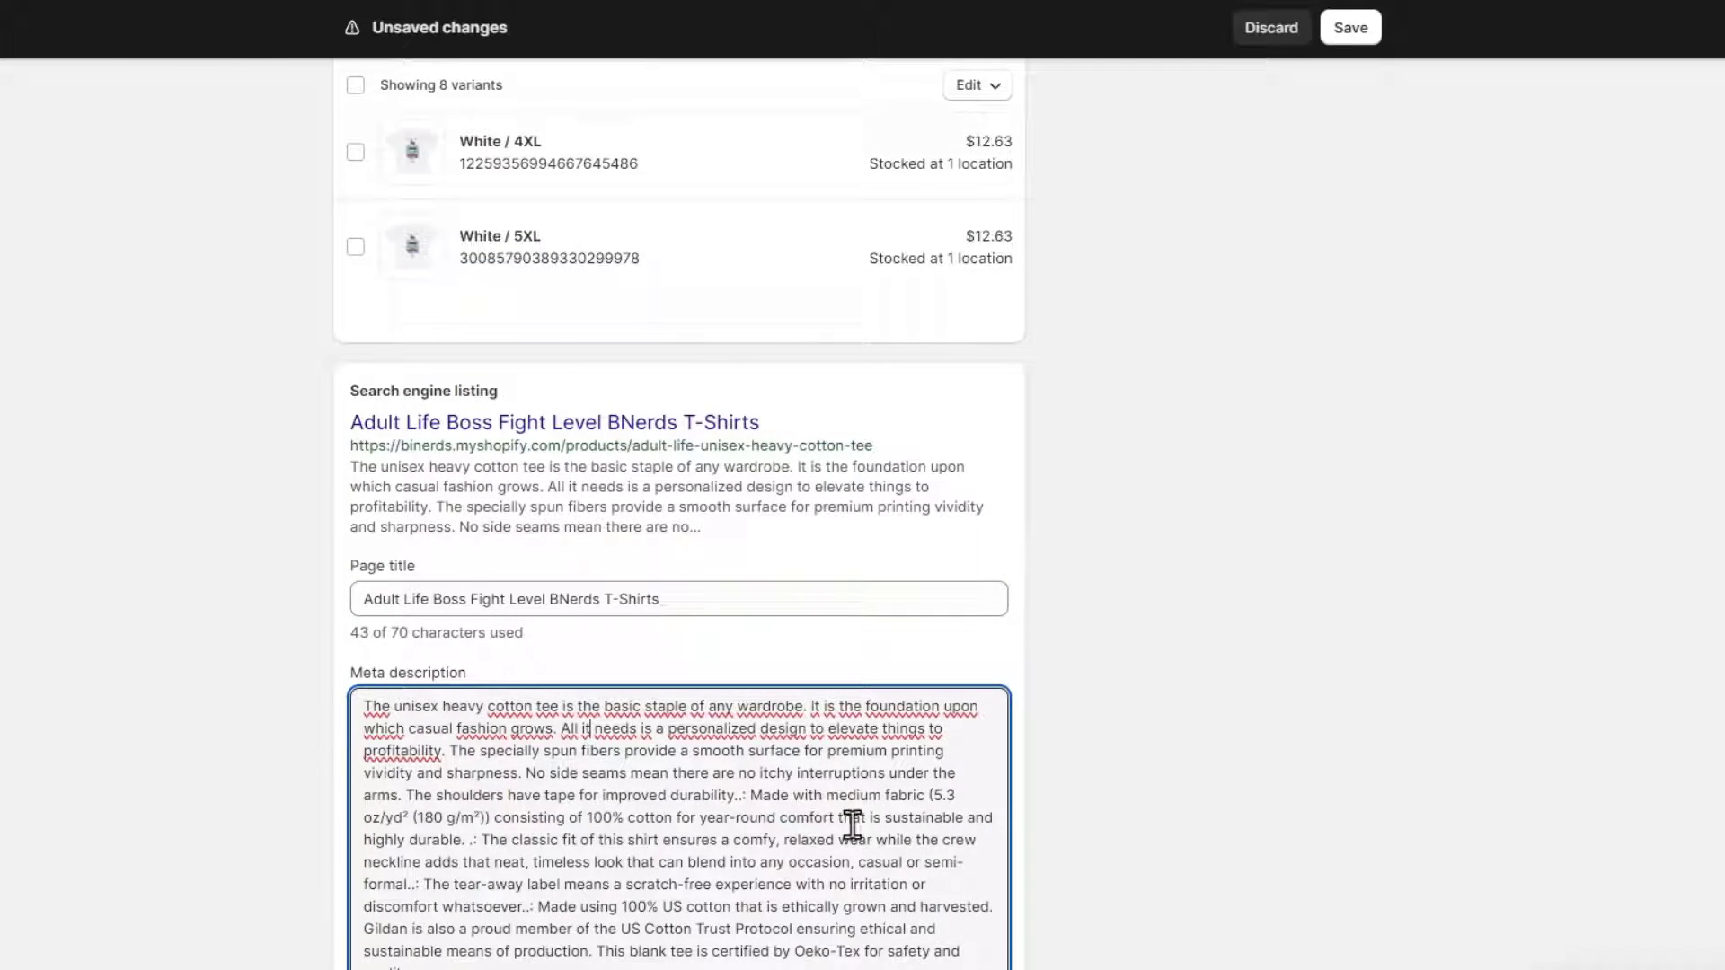
scroll(686, 800, down, 3)
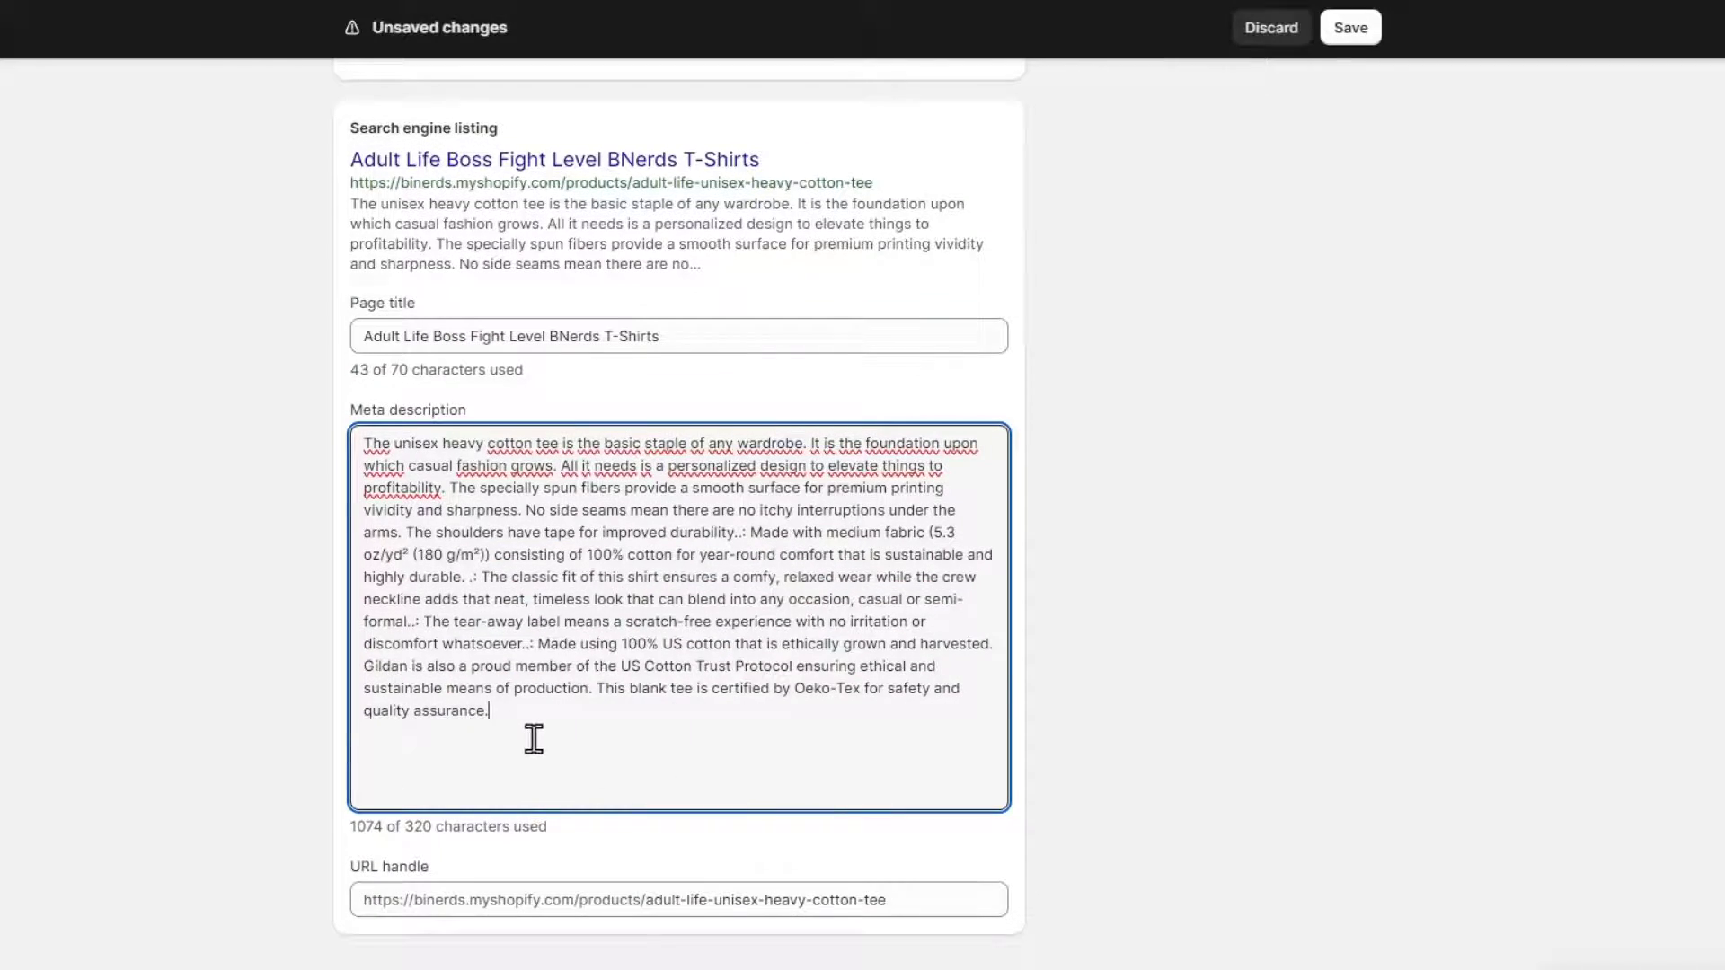
drag(534, 738, 537, 642)
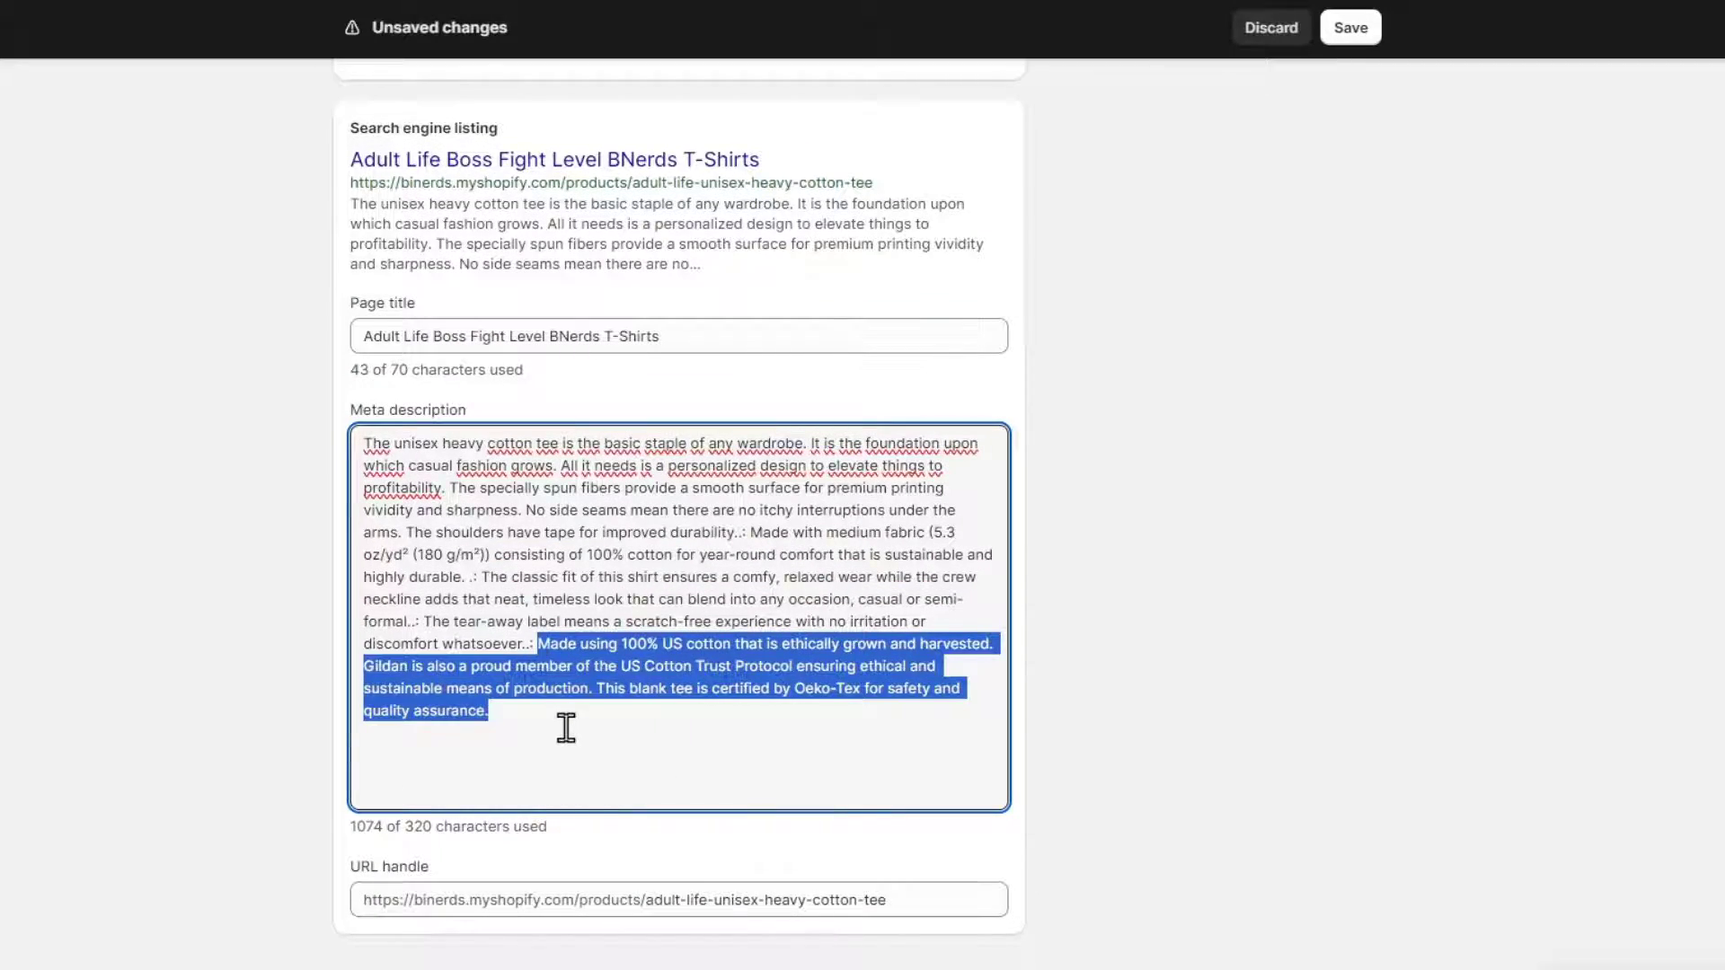
drag(566, 728, 539, 654)
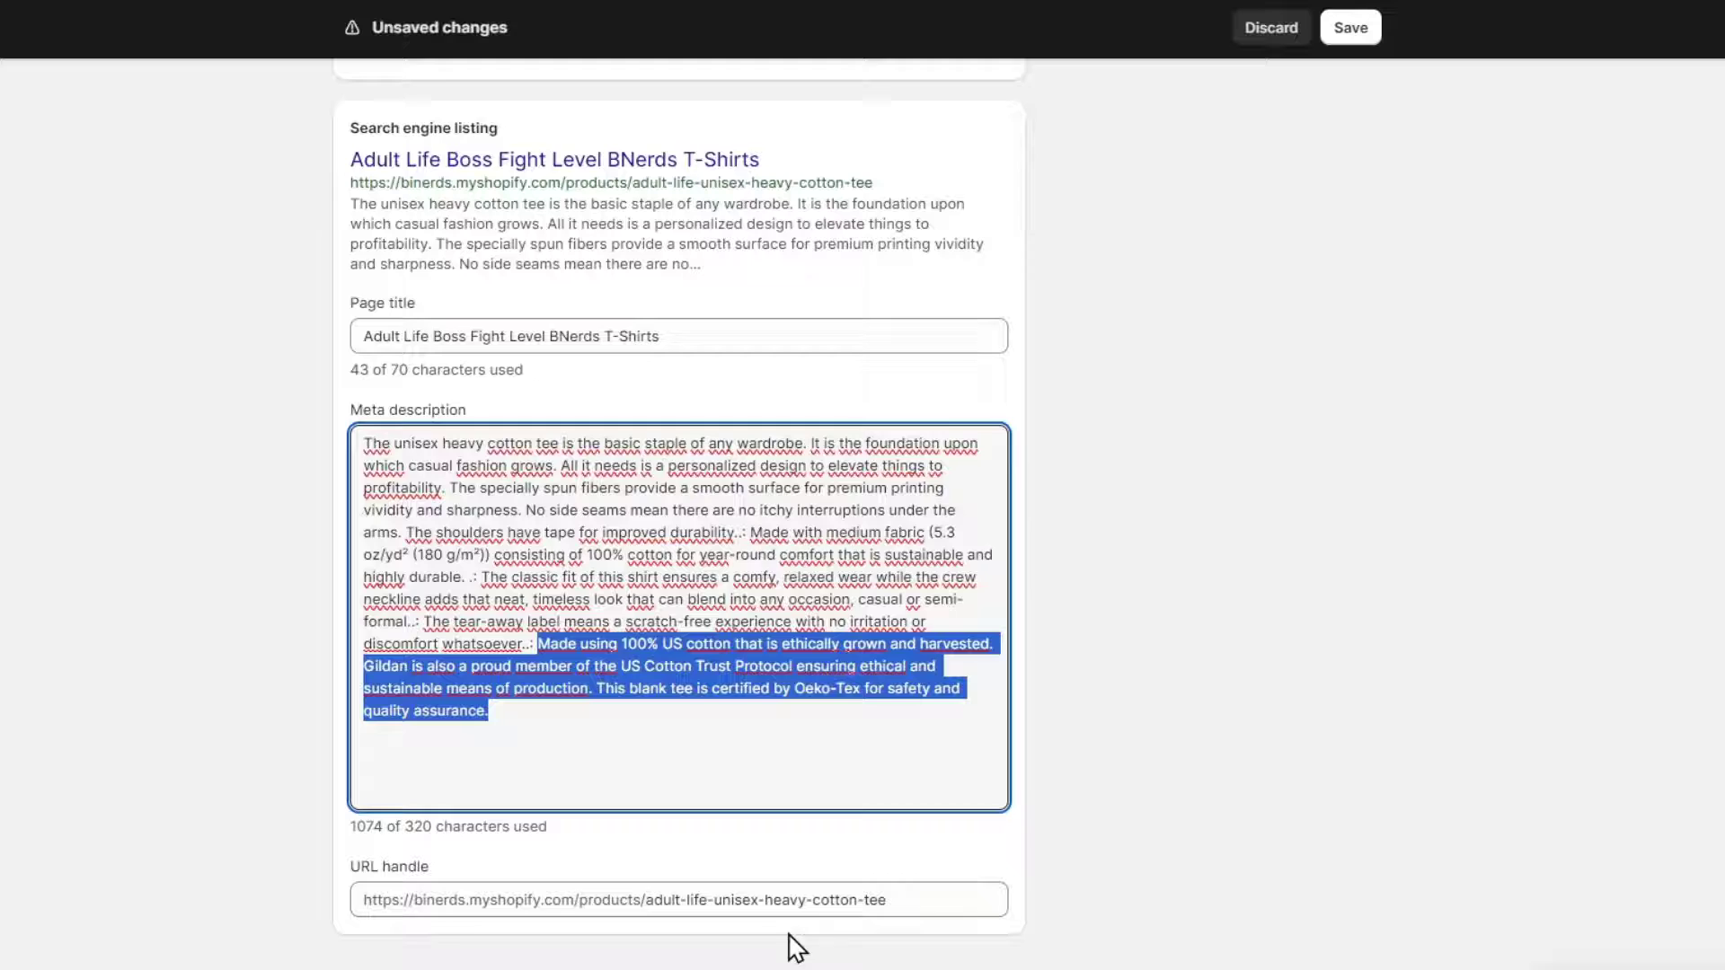
Step: Change the URL handle in the search engine listing to adult-life-bossfight-tshirts and save the product
click(941, 913)
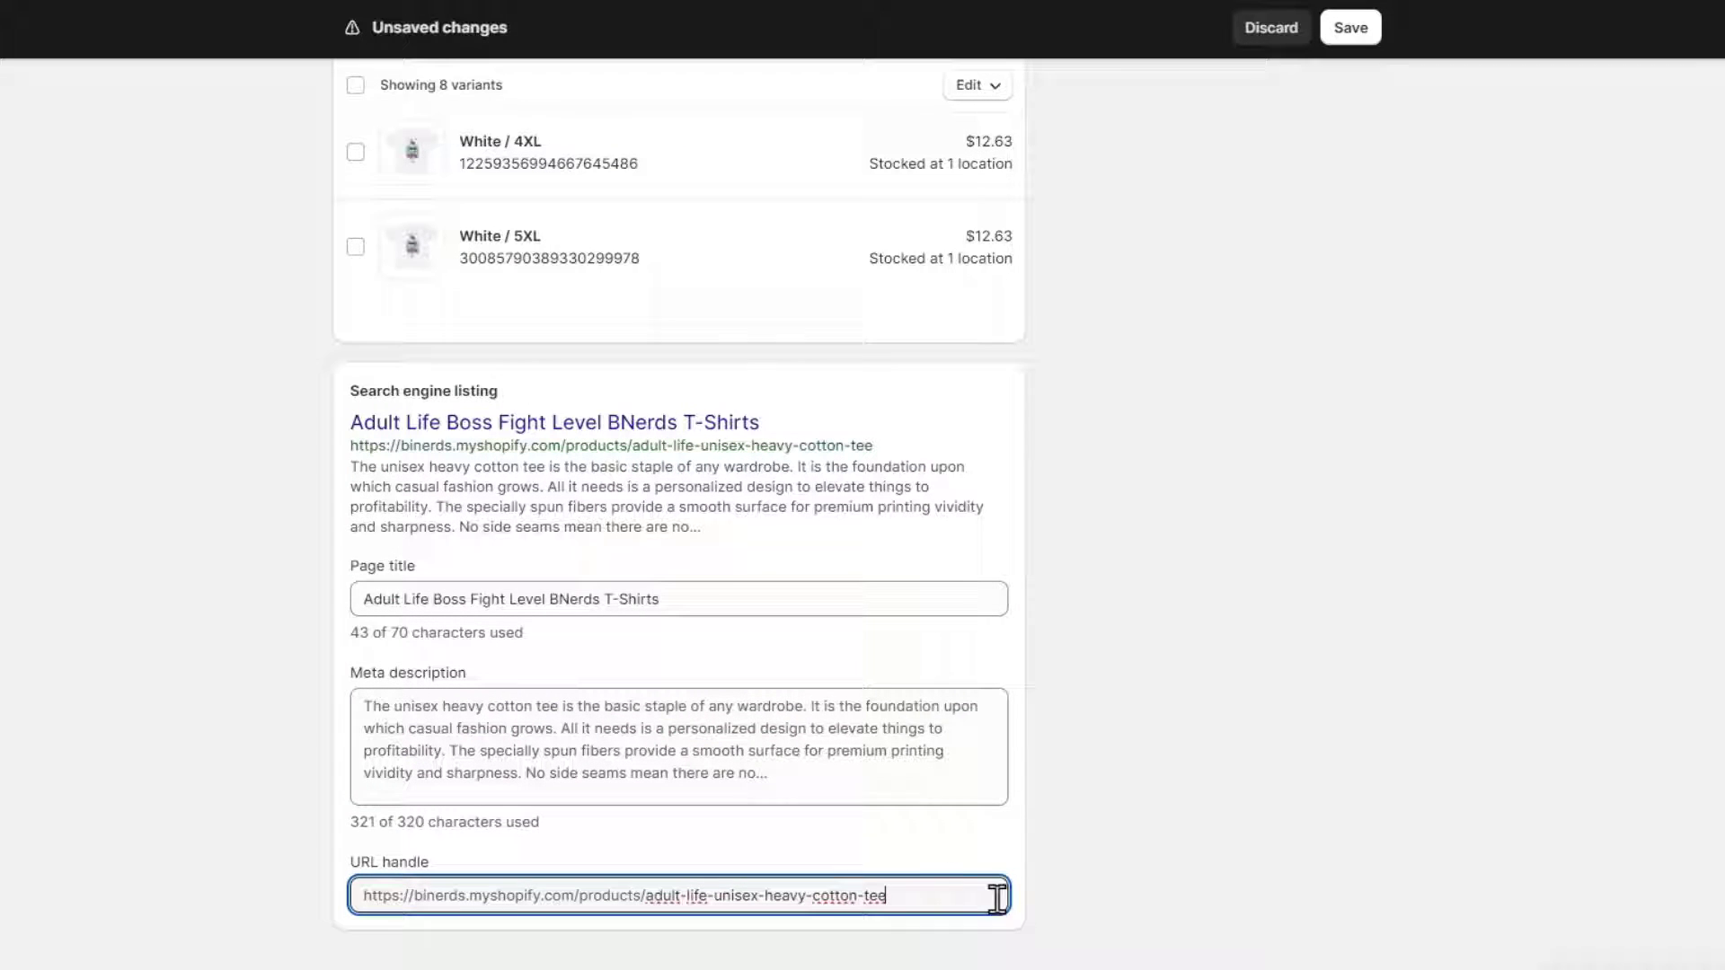
drag(928, 898, 531, 893)
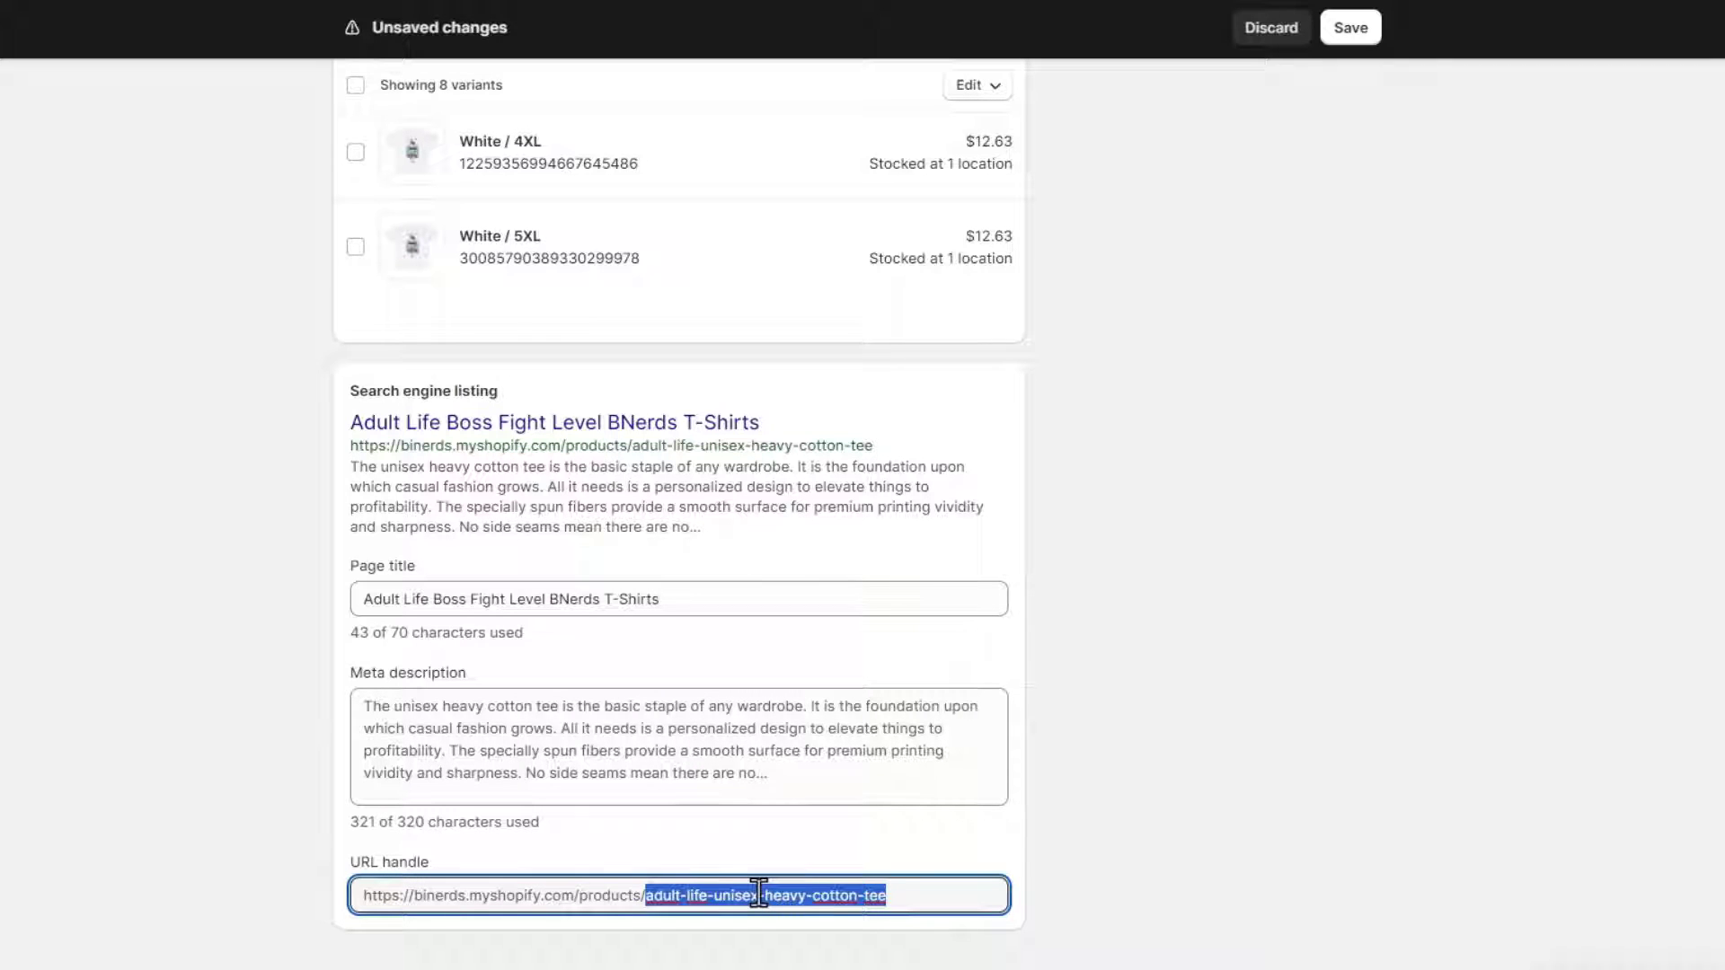
text(b)
key(ctrl+z)
text(ad)
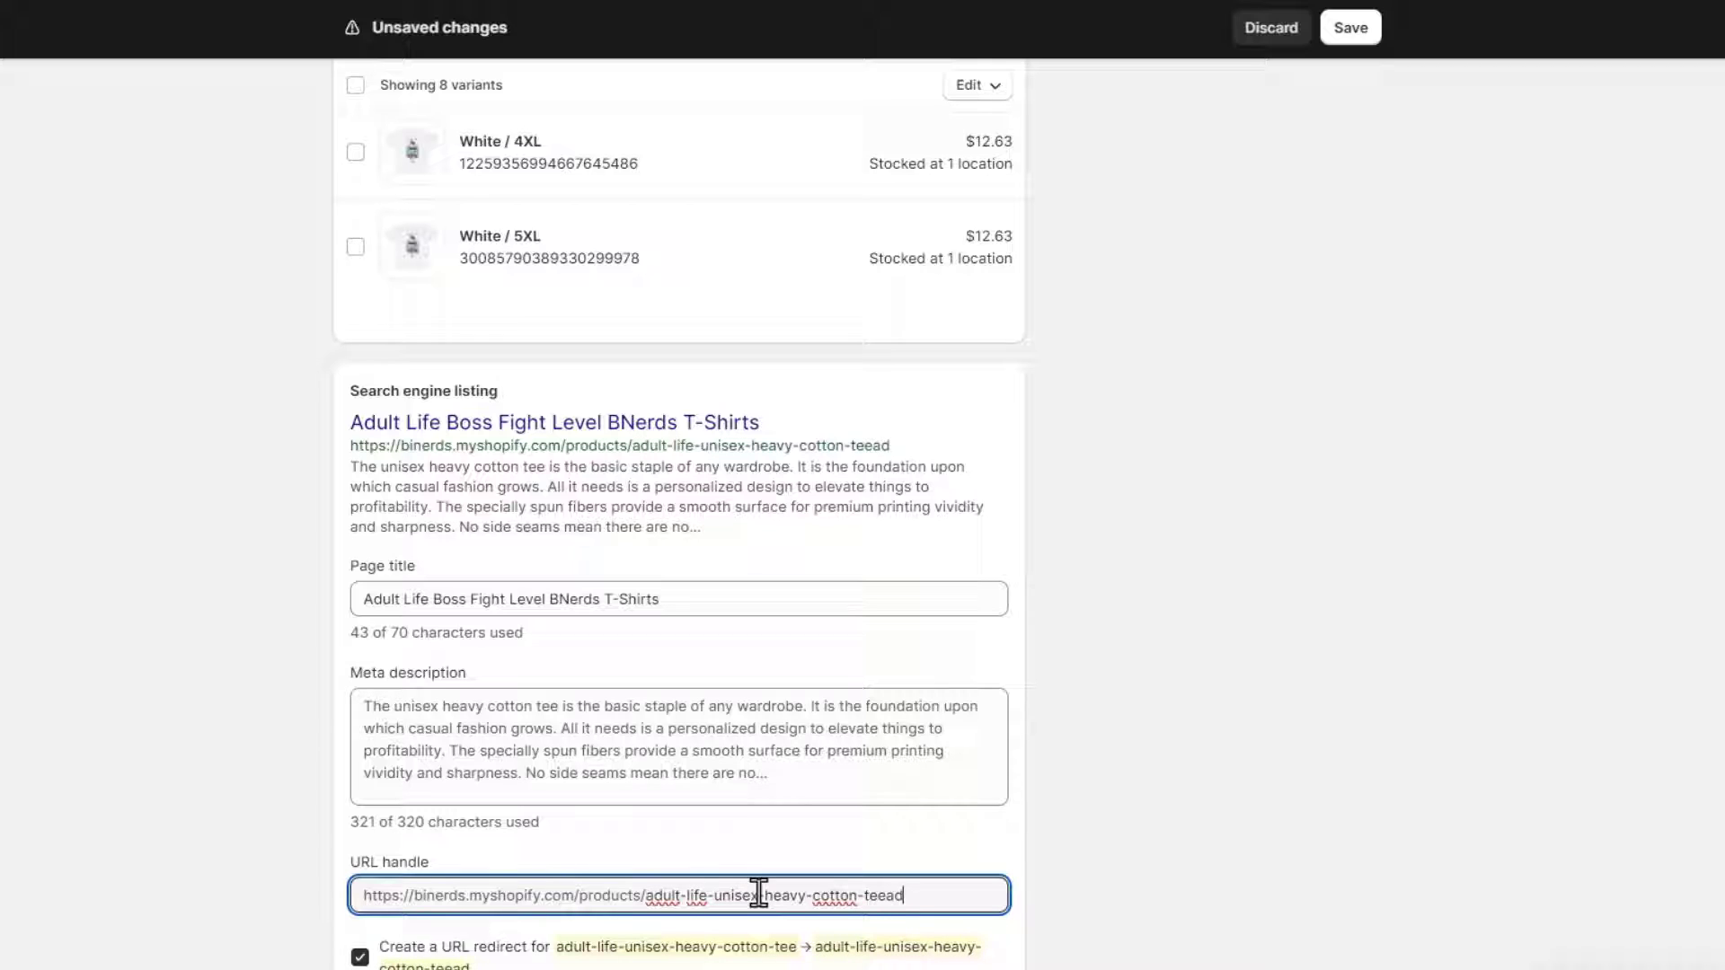
key(BackSpace)
key(BackSpace)
key(BackSpace)
key(BackSpace)
key(BackSpace)
key(BackSpace)
key(BackSpace)
key(BackSpace)
key(BackSpace)
key(BackSpace)
key(BackSpace)
key(BackSpace)
key(BackSpace)
key(BackSpace)
key(BackSpace)
key(BackSpace)
key(BackSpace)
key(BackSpace)
key(BackSpace)
key(BackSpace)
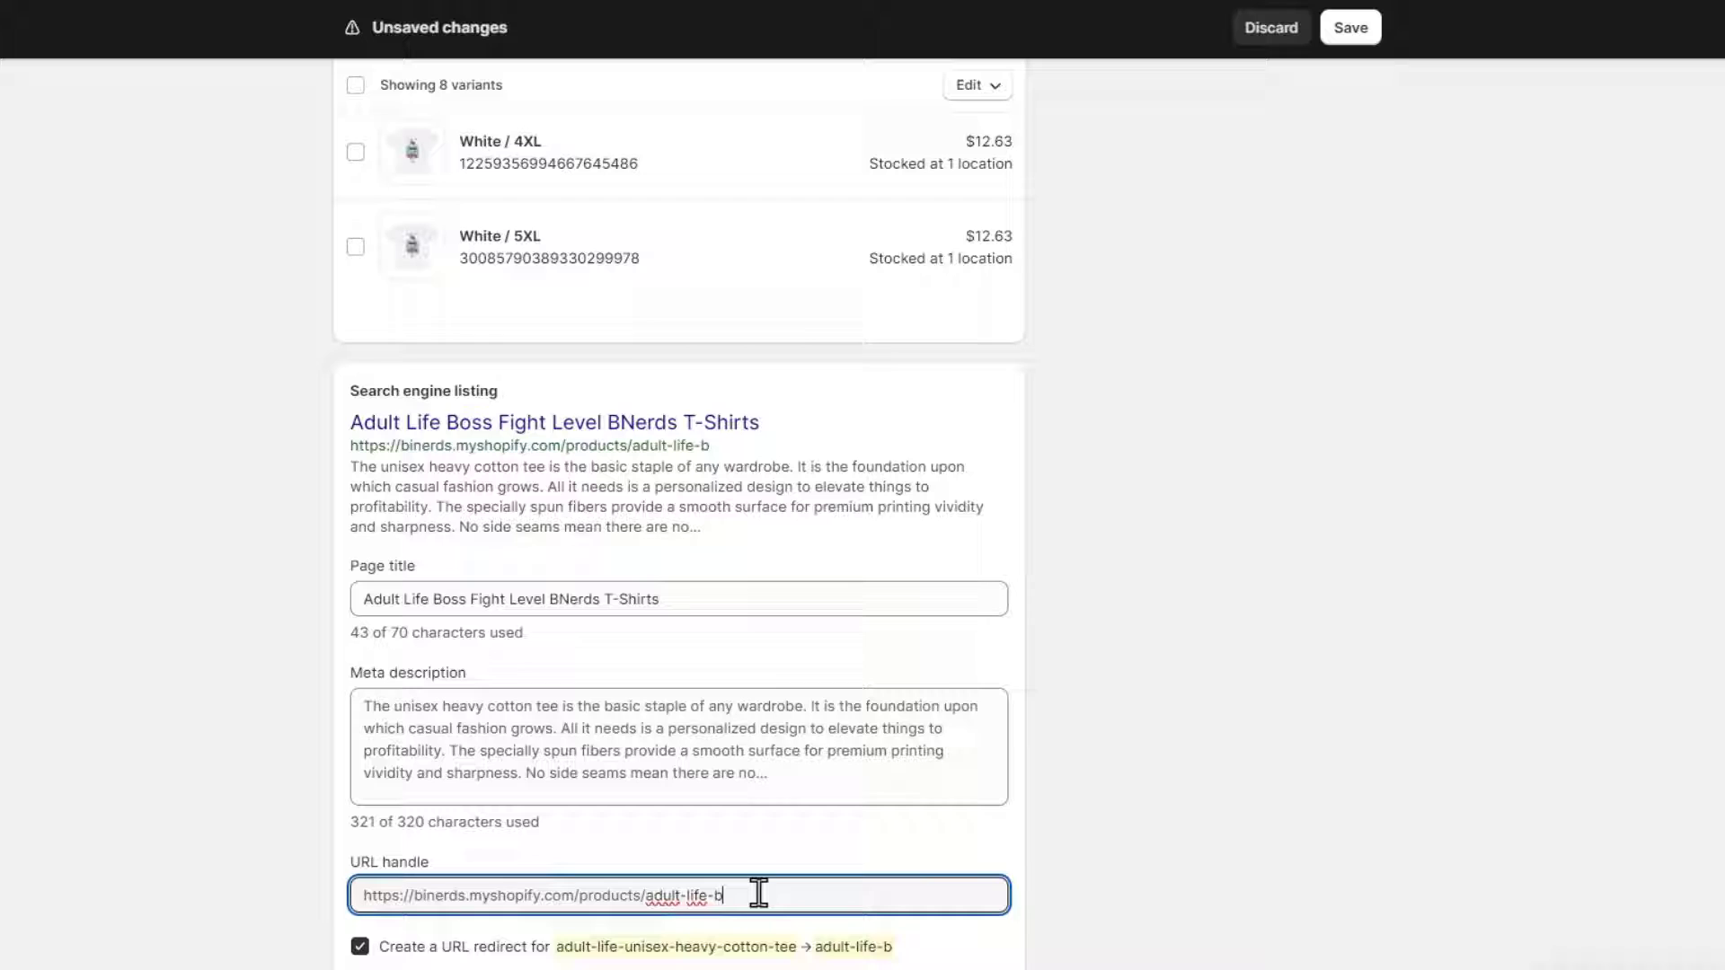
text(bossb)
key(BackSpace)
text(fight-ts)
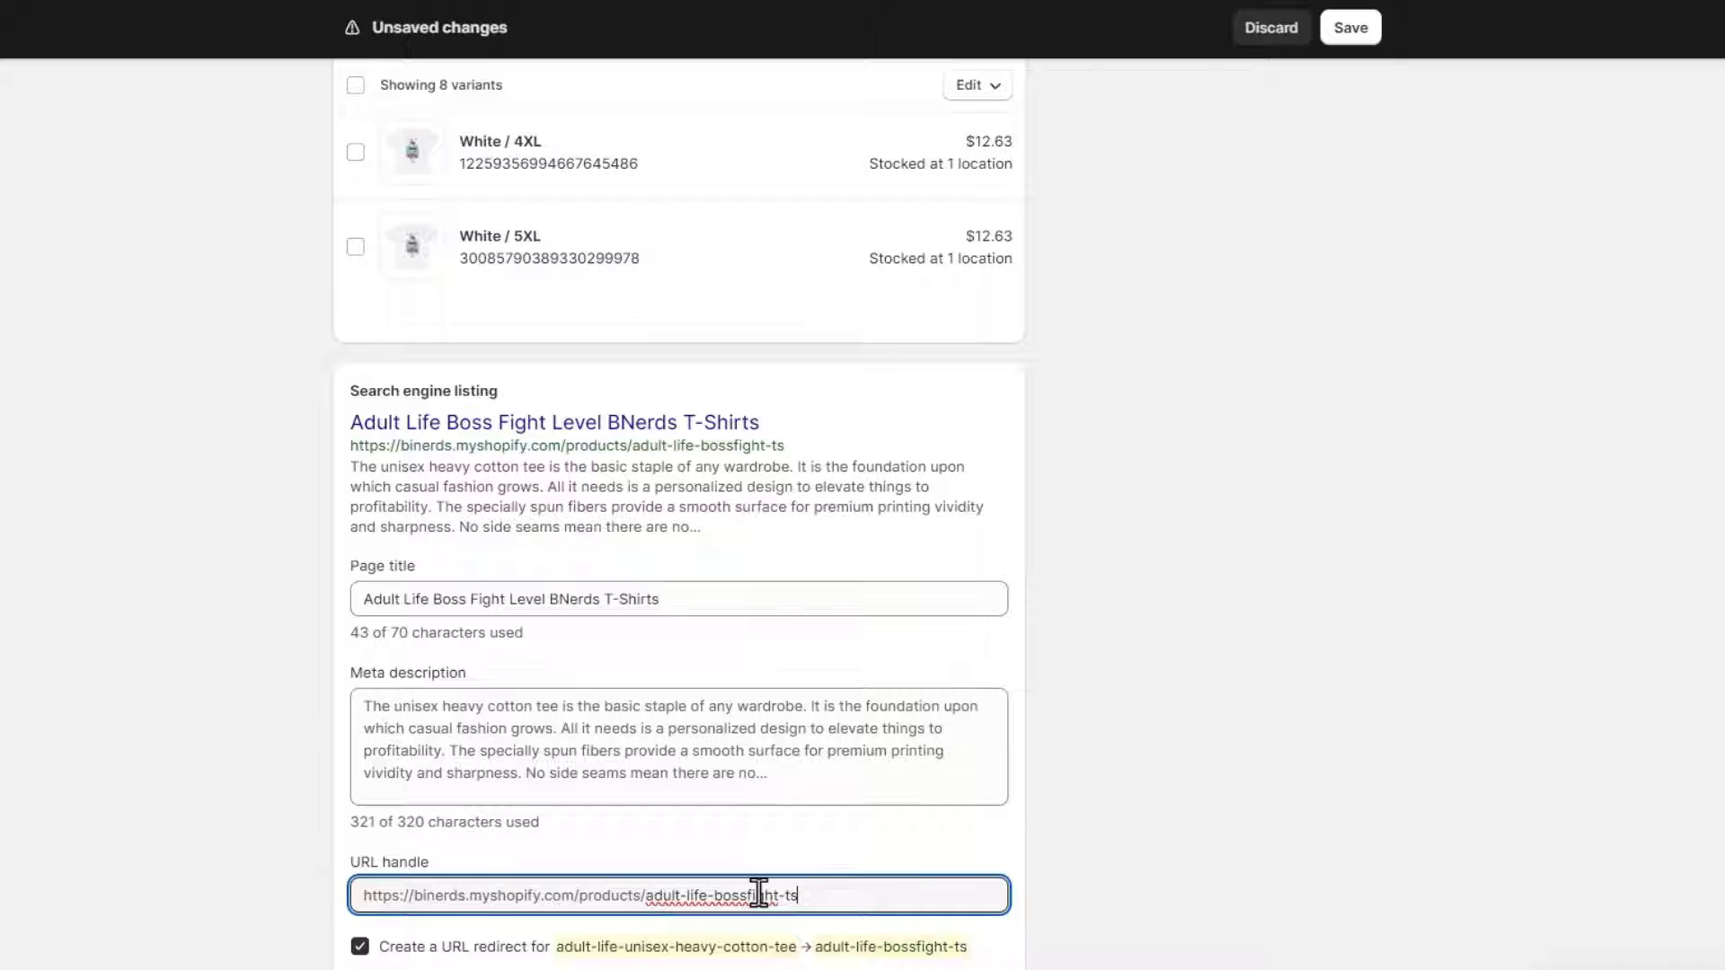
text(hirts)
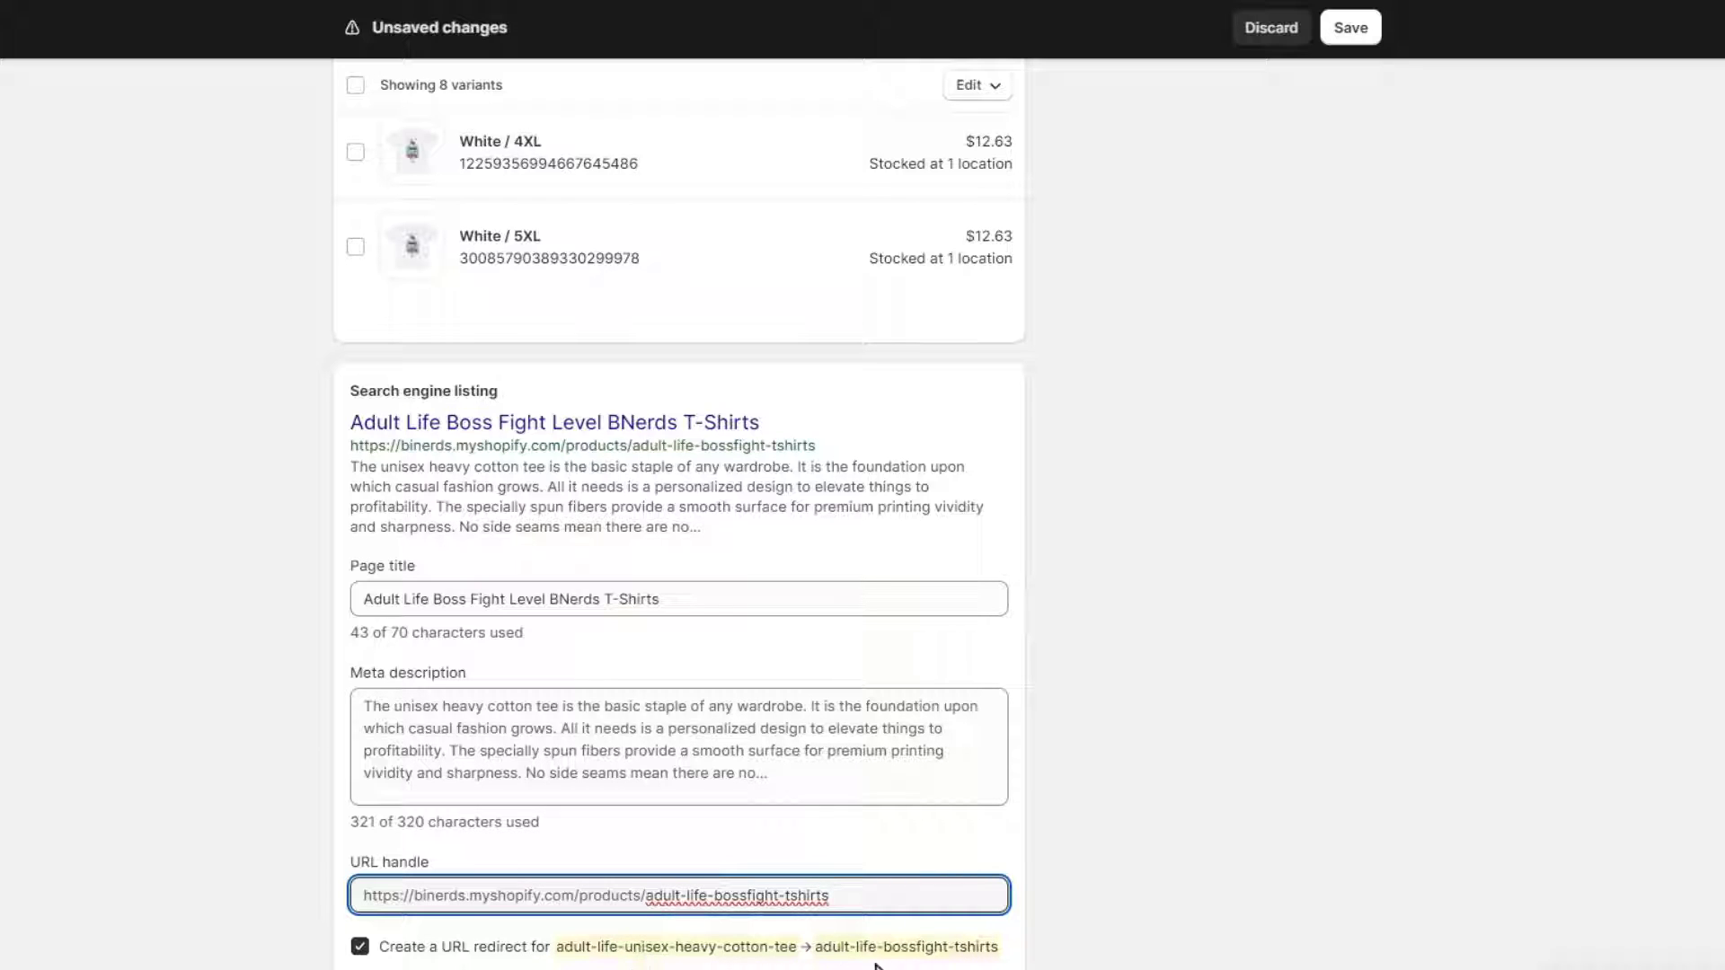
click(1060, 923)
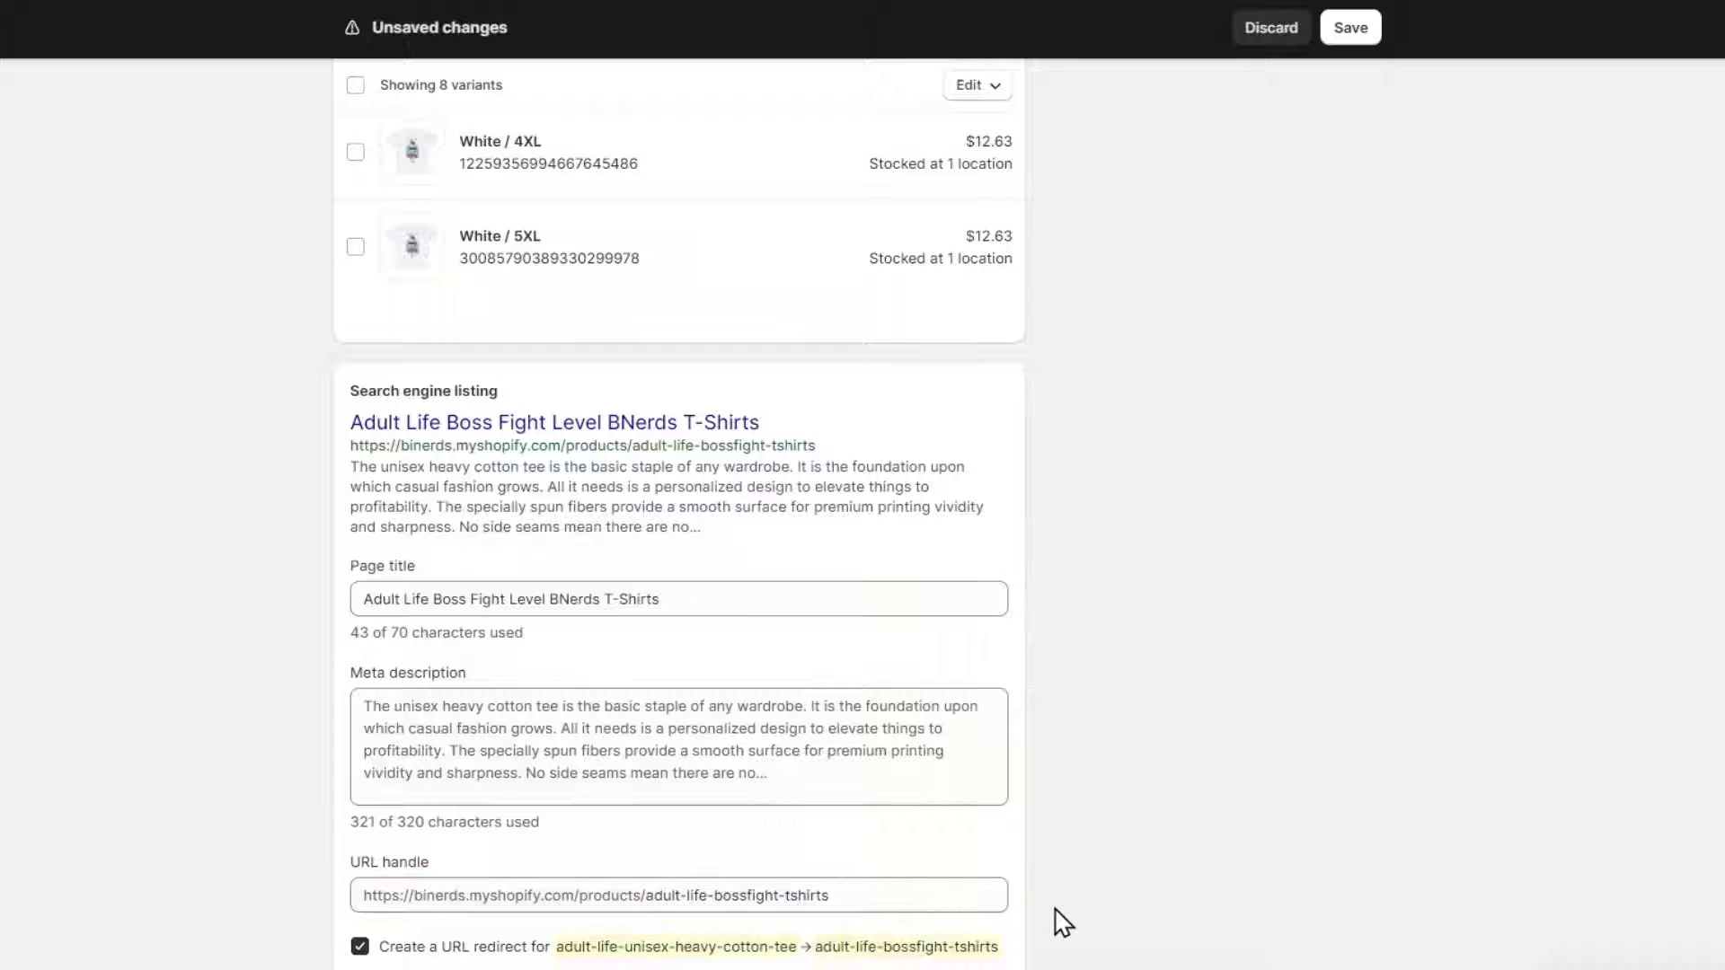
click(1328, 29)
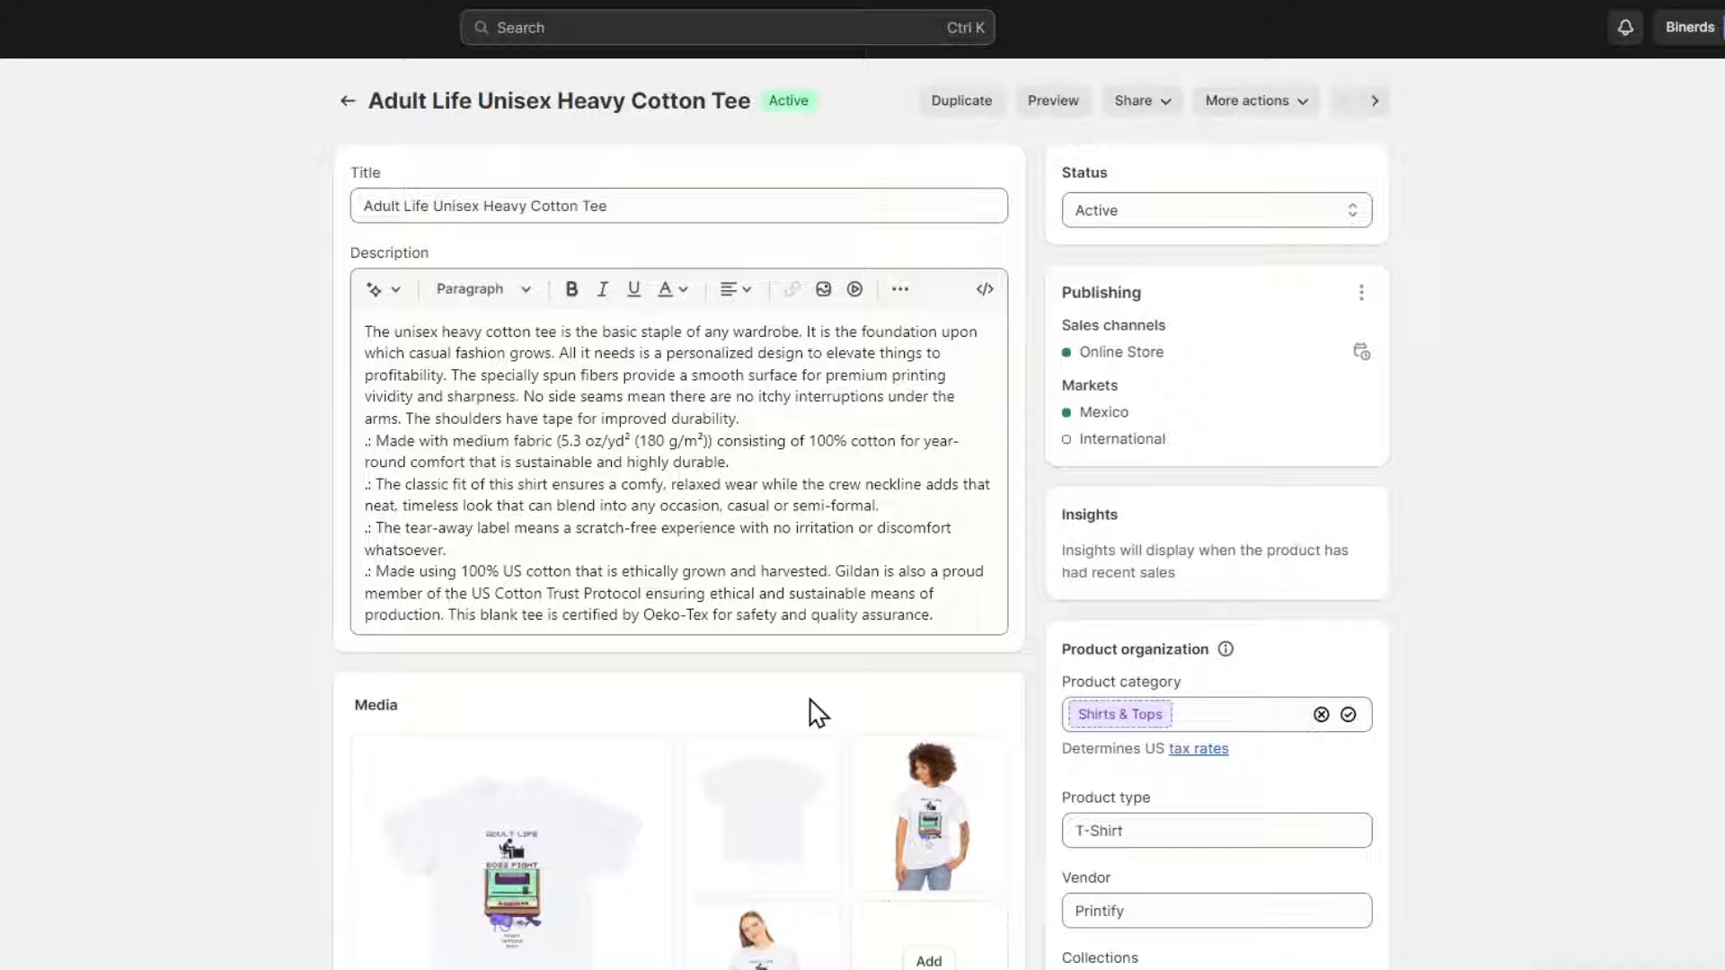
Step: Examine the product organization details, including the product type and the available vendor choices
scroll(952, 696, down, 5)
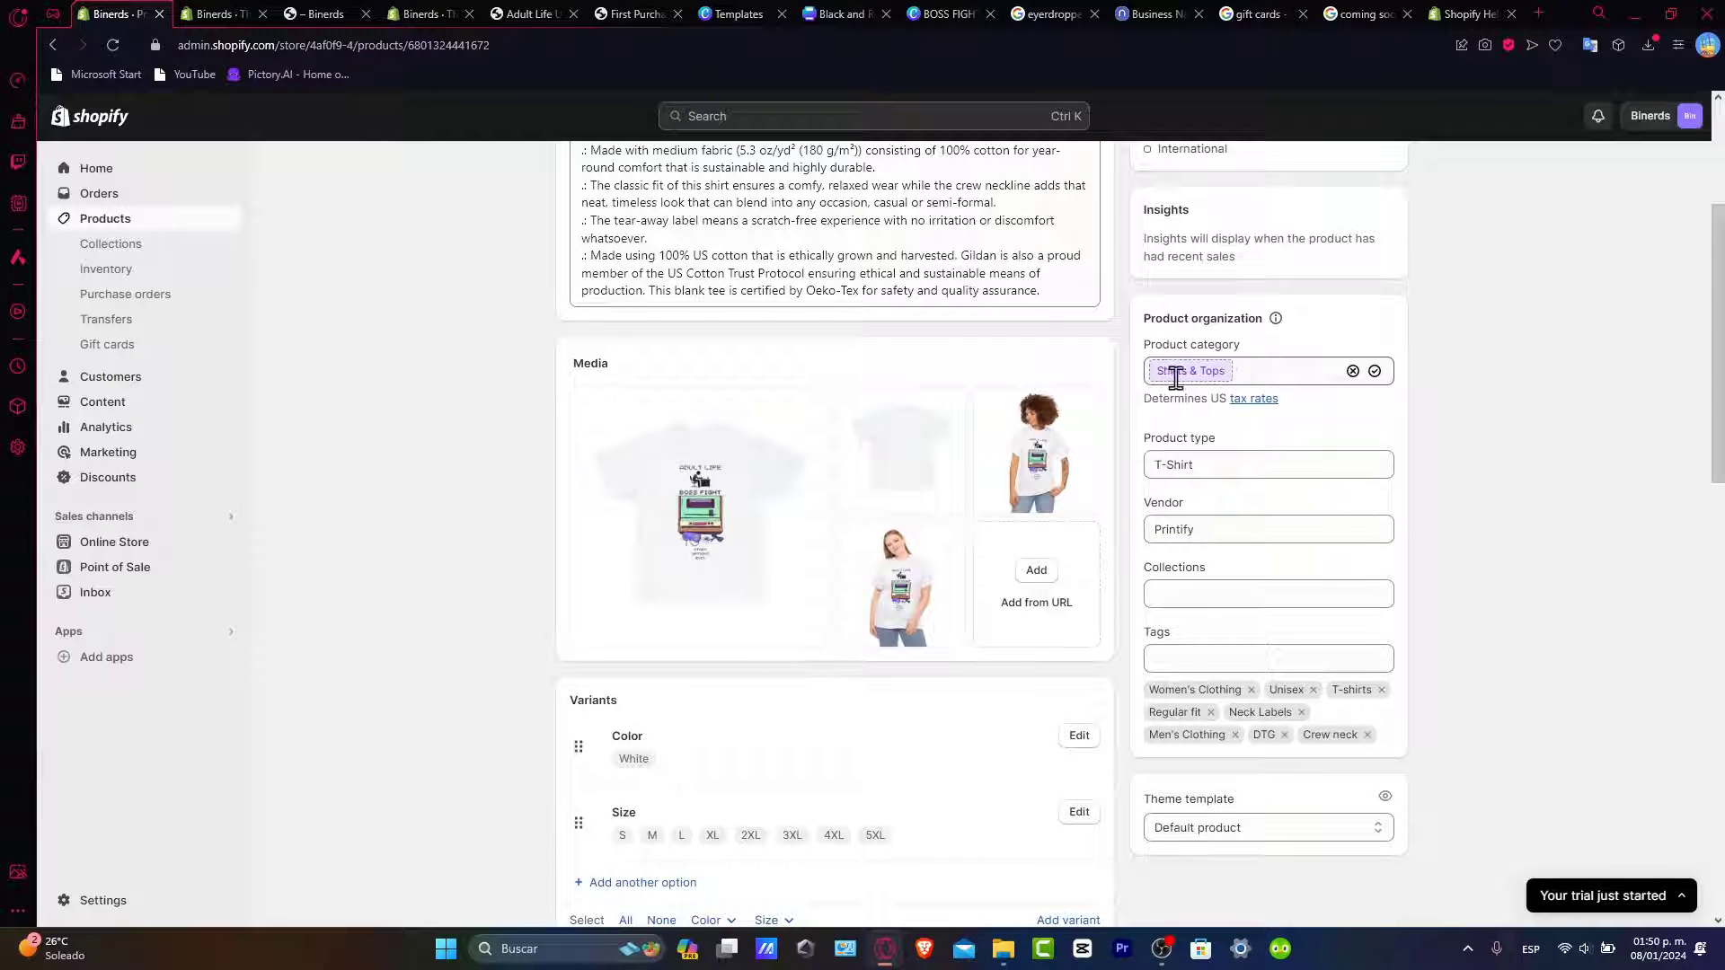
click(1237, 452)
click(1438, 469)
click(1255, 531)
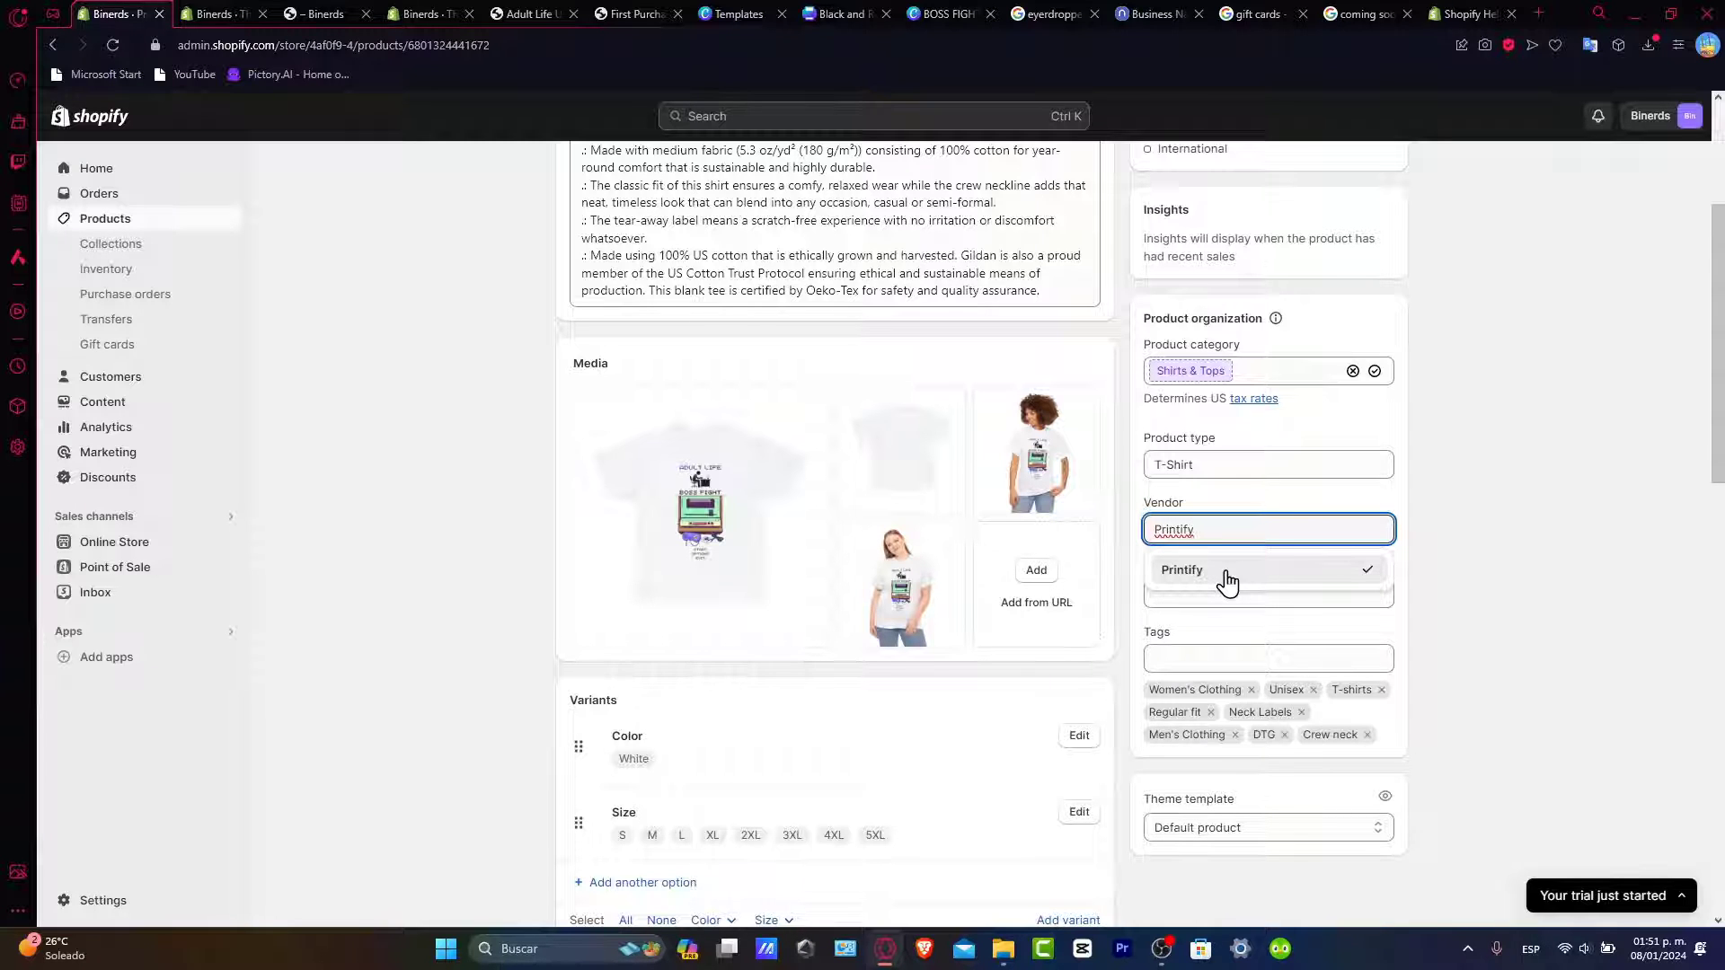
click(1425, 593)
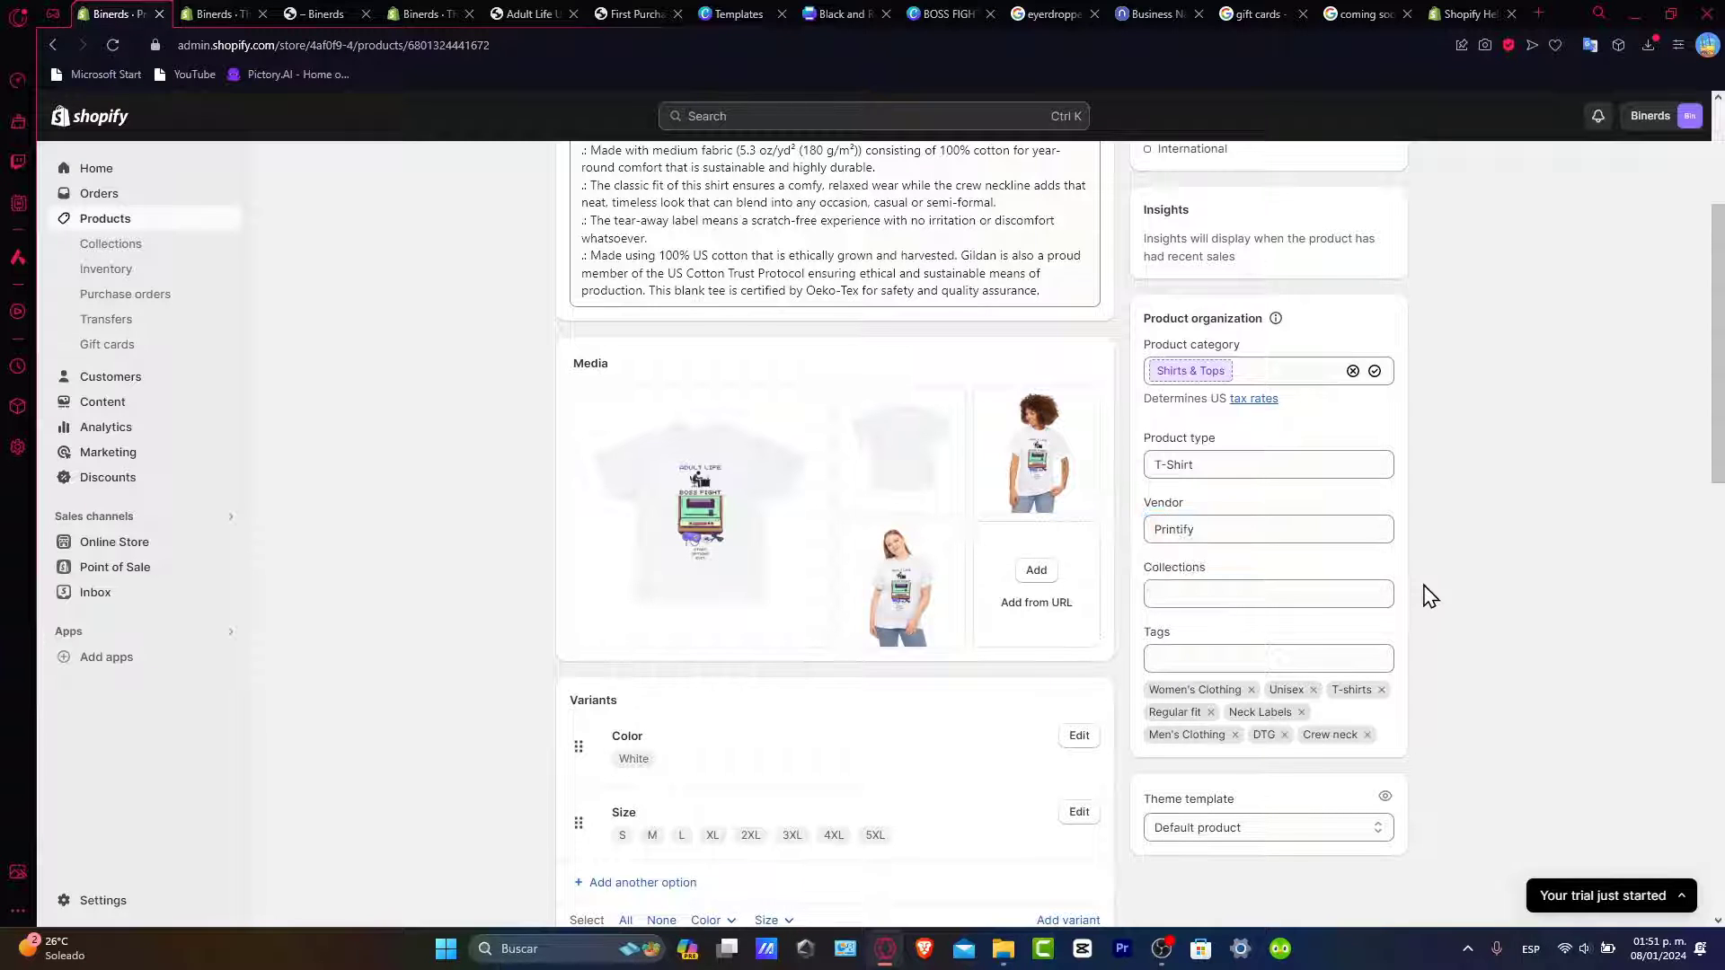
Step: Add the product to the Home page collection
click(1313, 593)
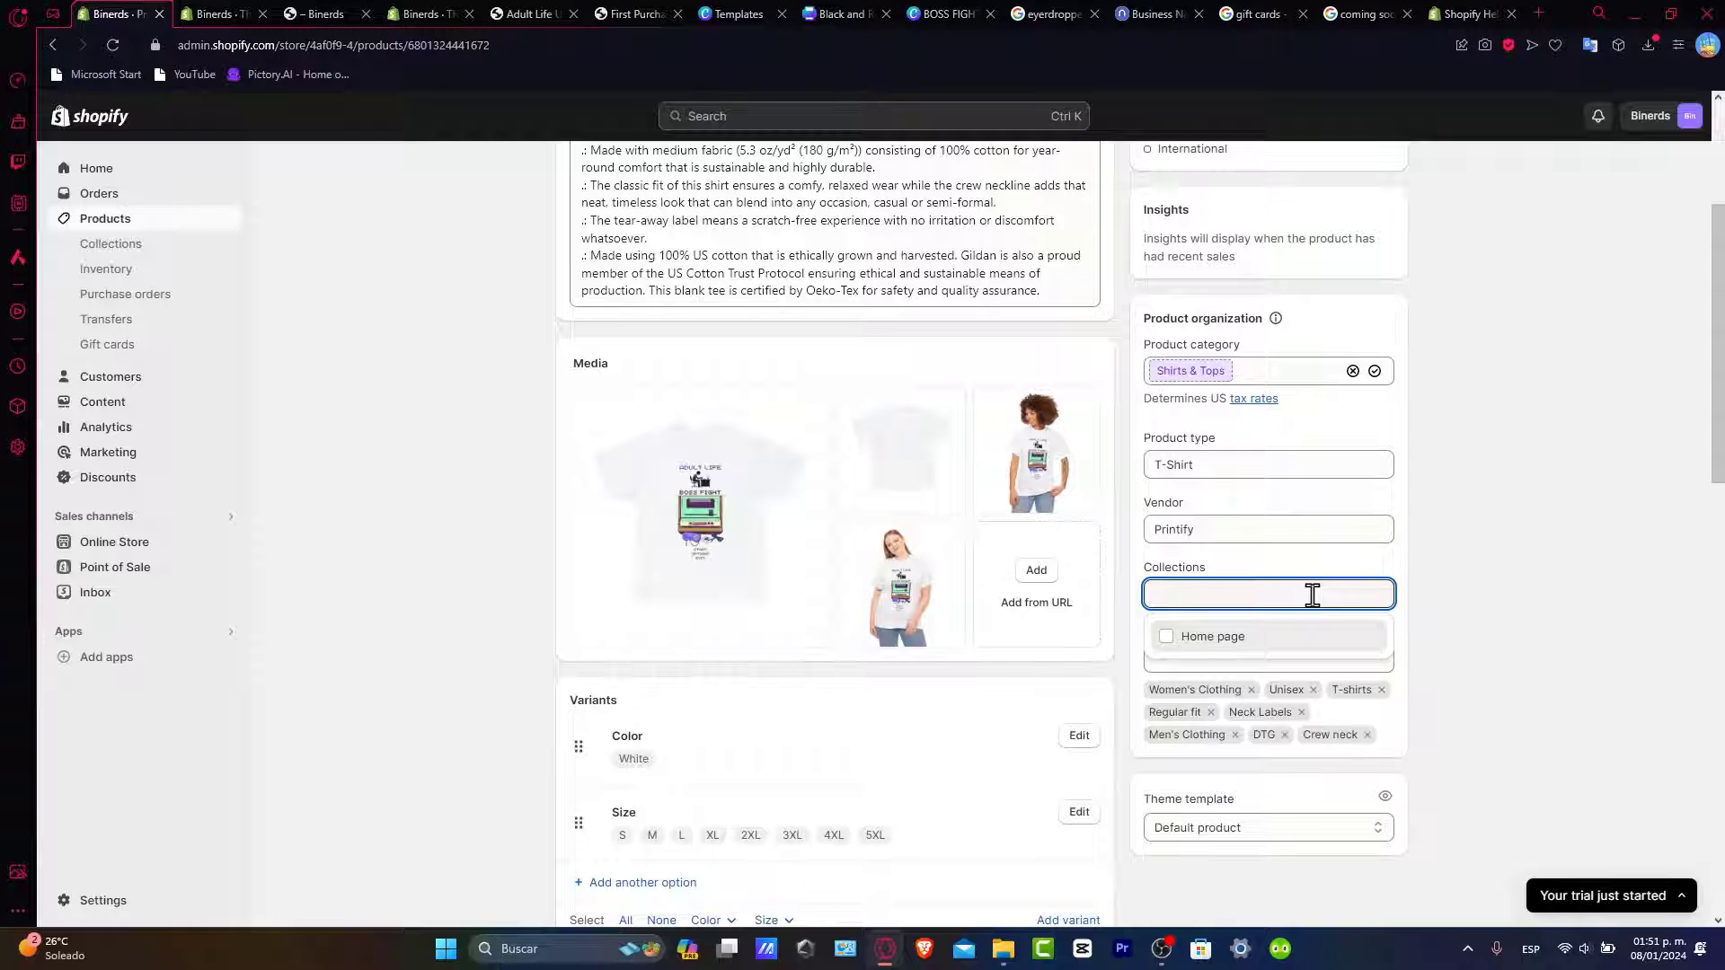
click(1412, 631)
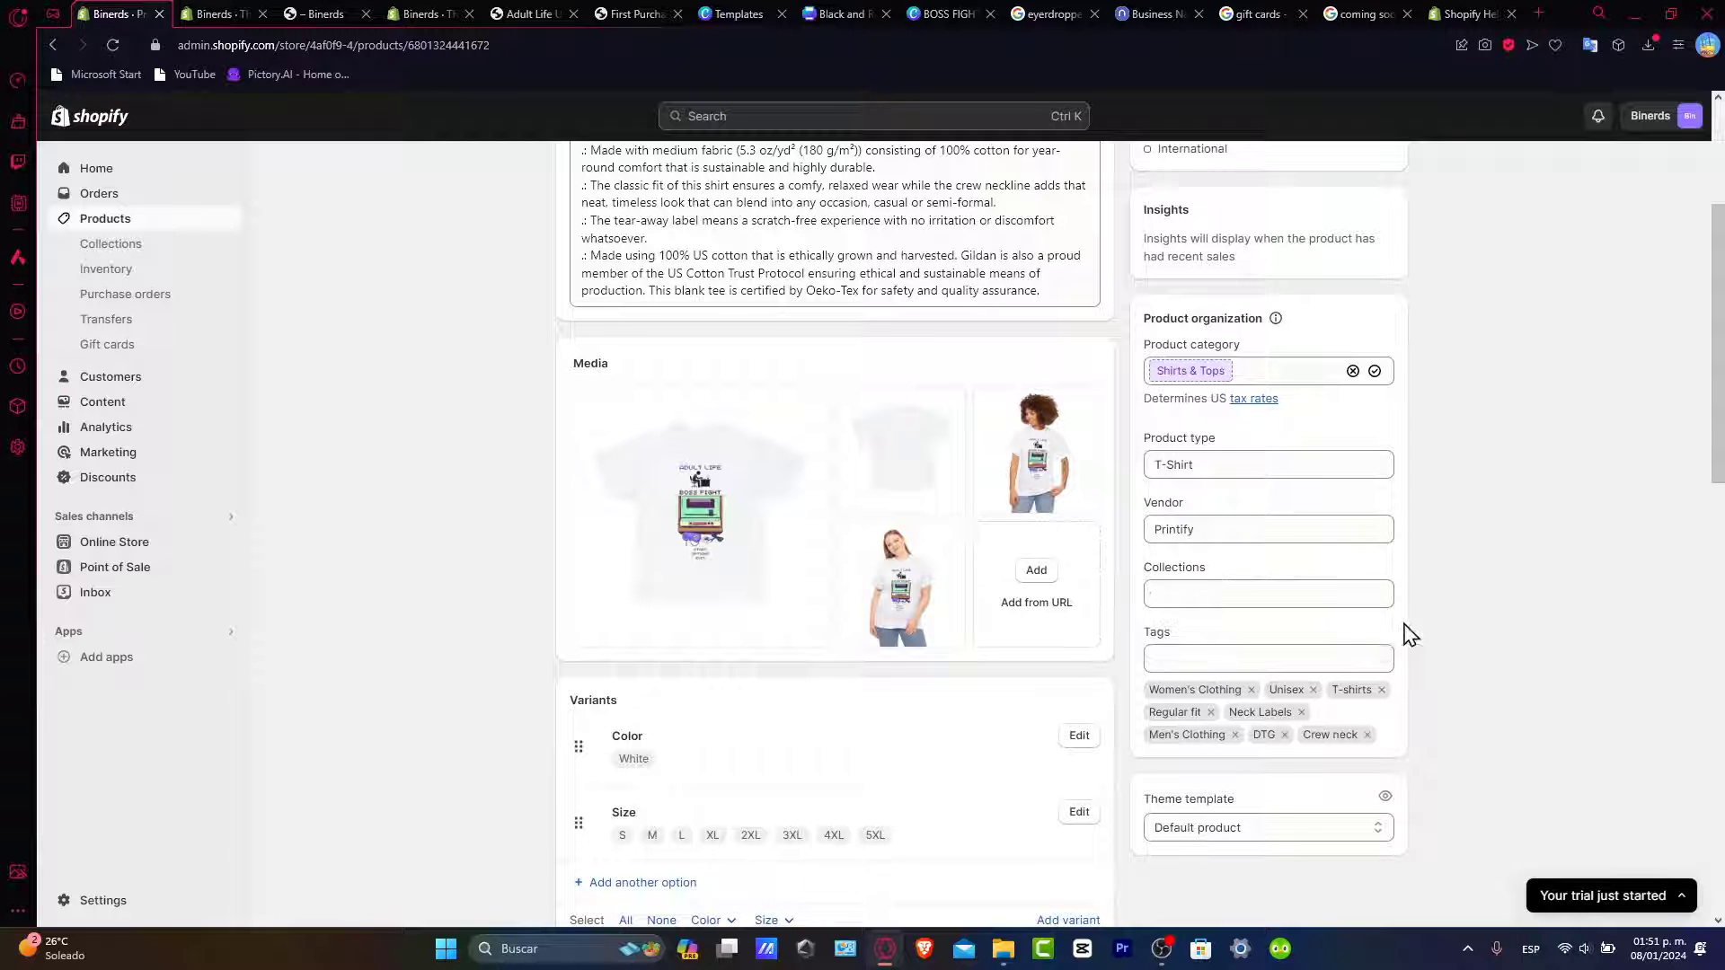
click(1270, 596)
click(1167, 637)
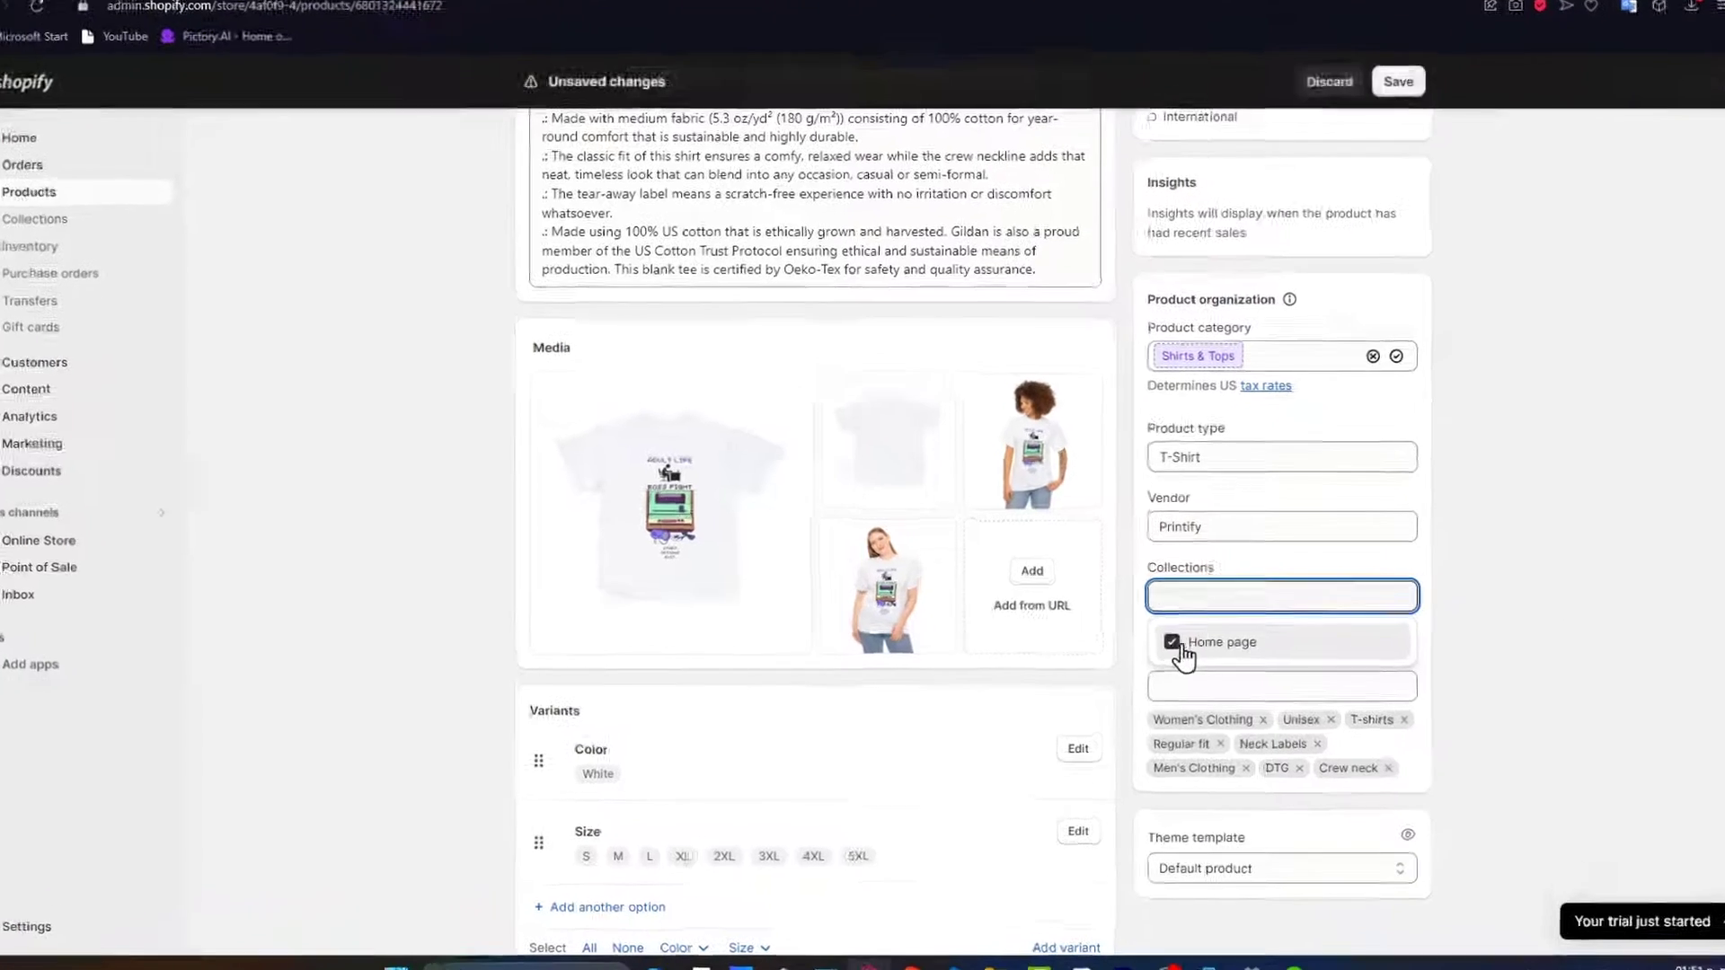
click(1428, 647)
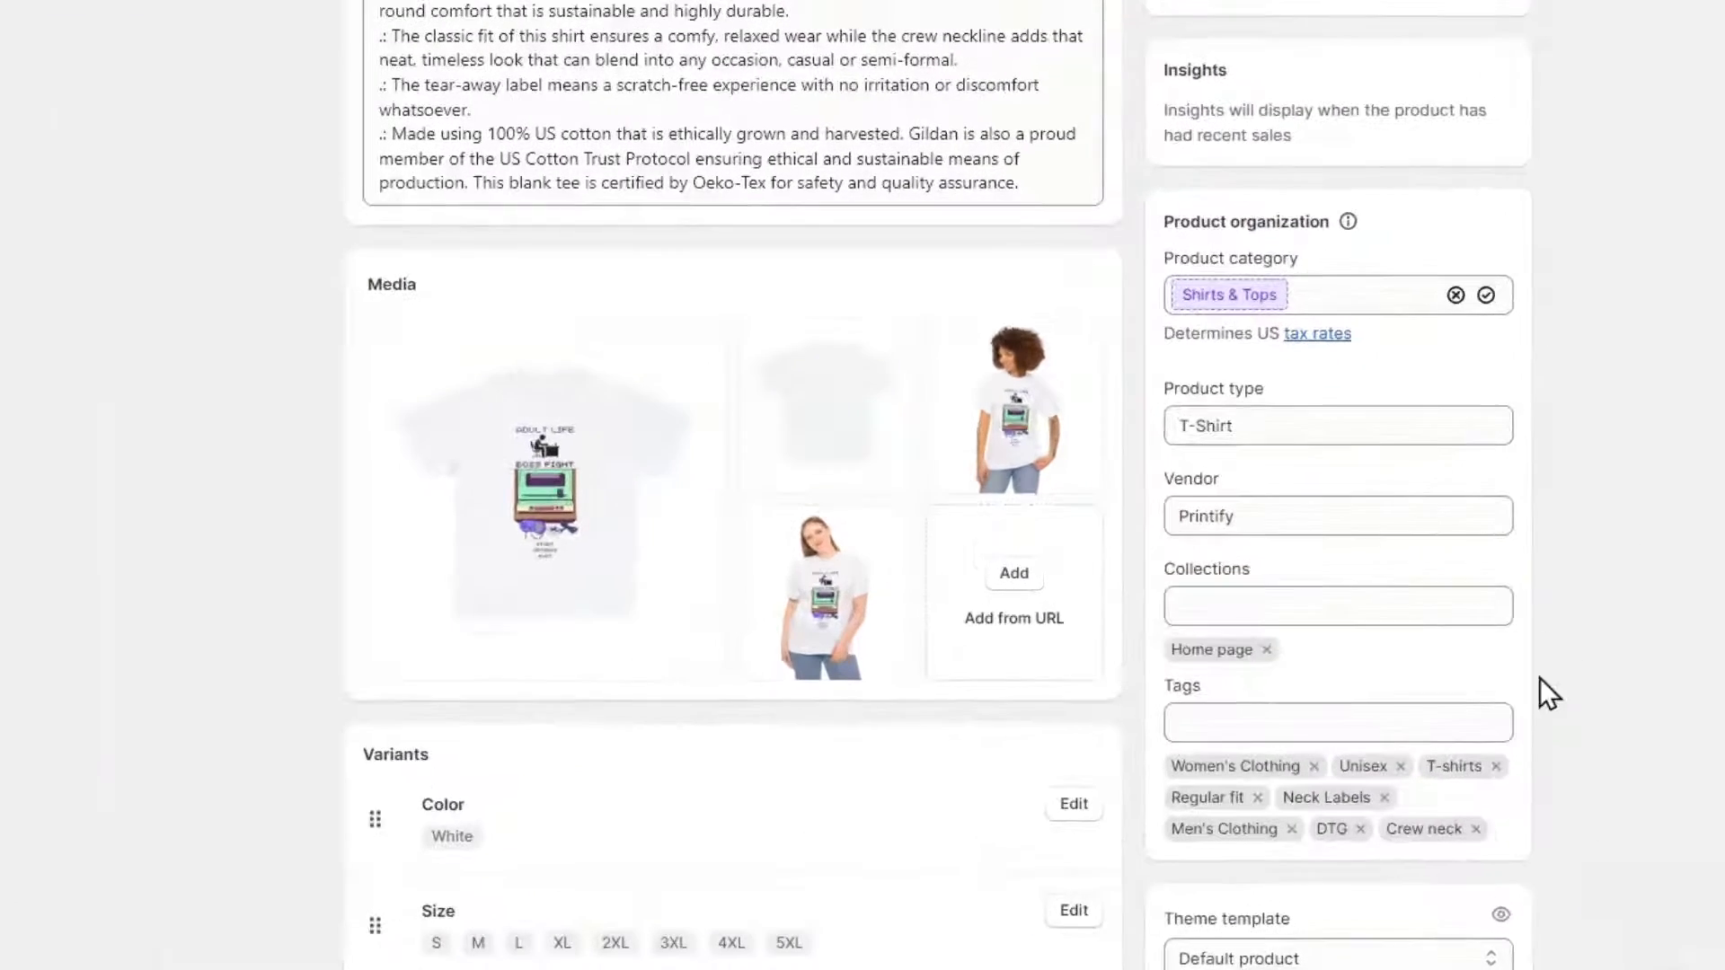
Step: Add the new tag "gaming tshirts" to the product's existing tags
click(1186, 678)
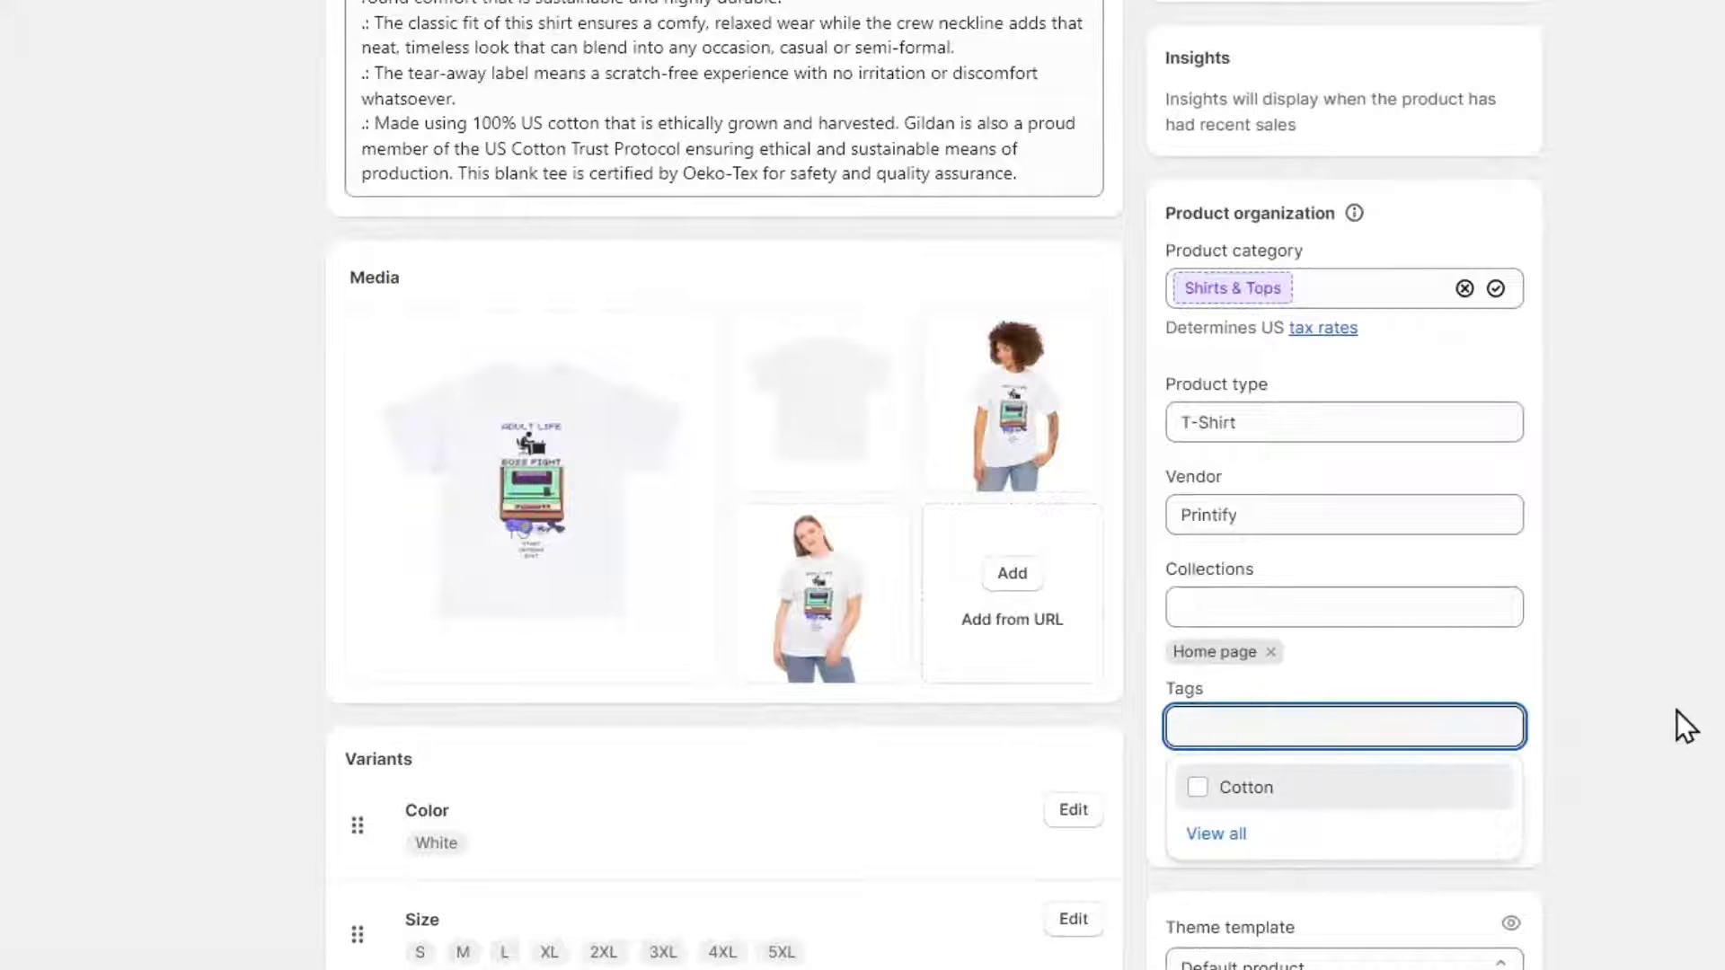
text(Women's Clothing, Unisex, T-shirts, Regular fit, Neck Labels, Men's Clothing, DTG, Crew neck)
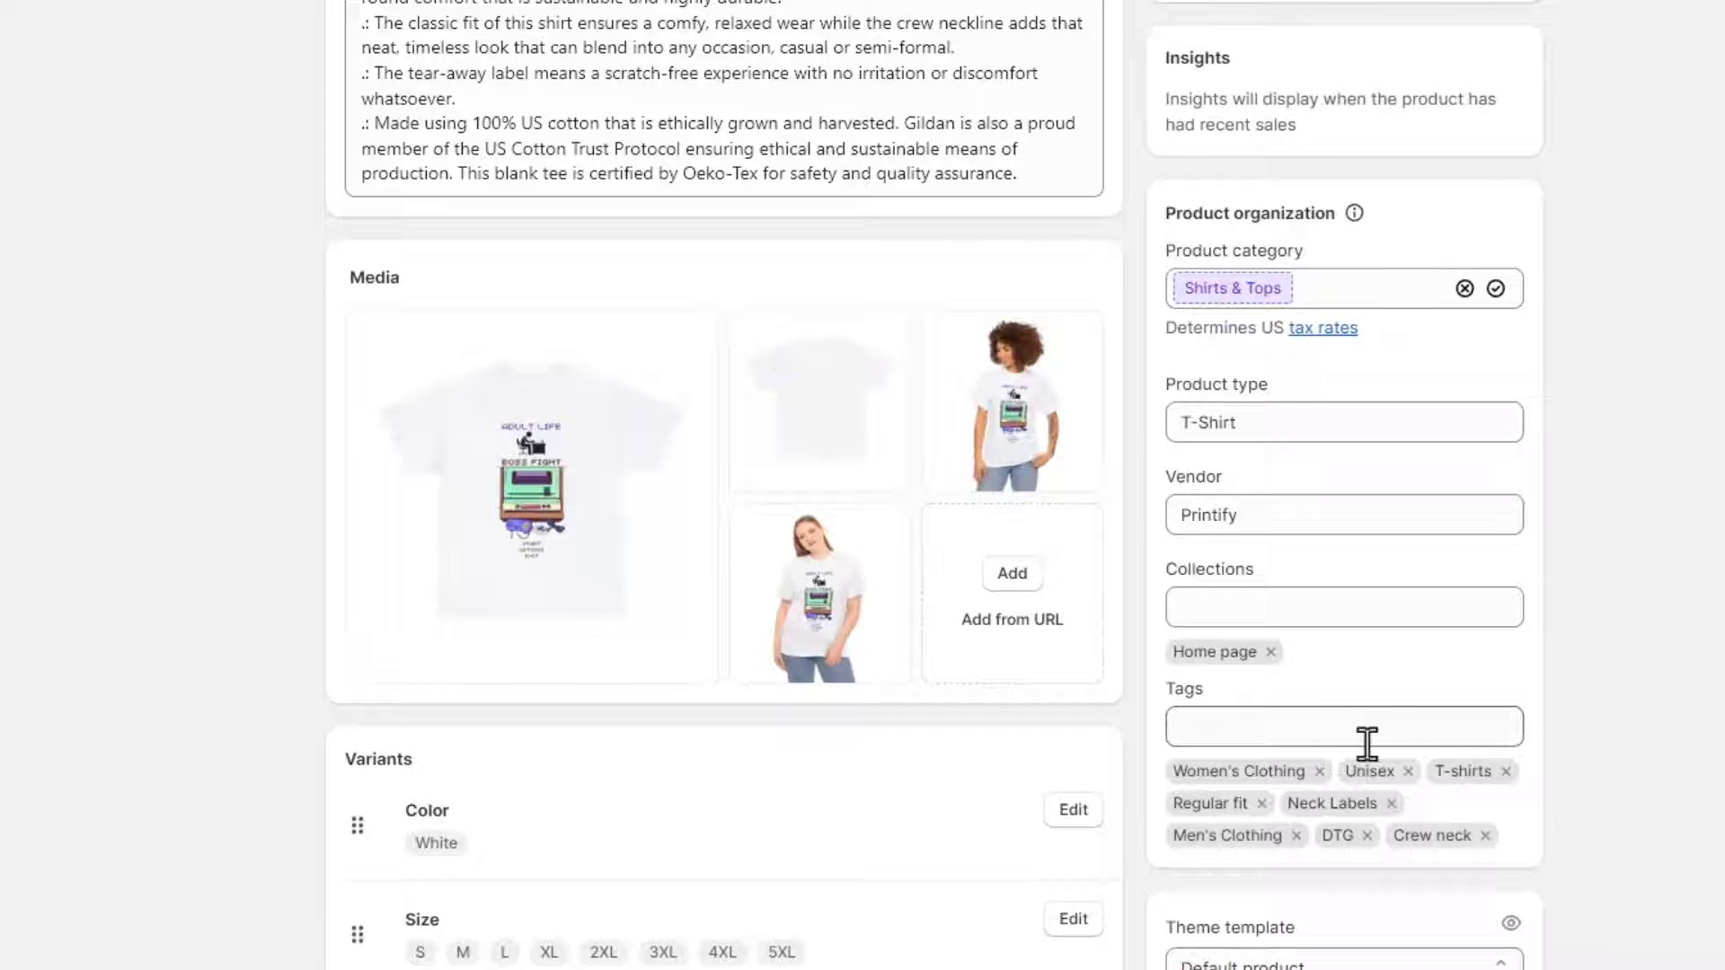
scroll(1587, 736, down, 5)
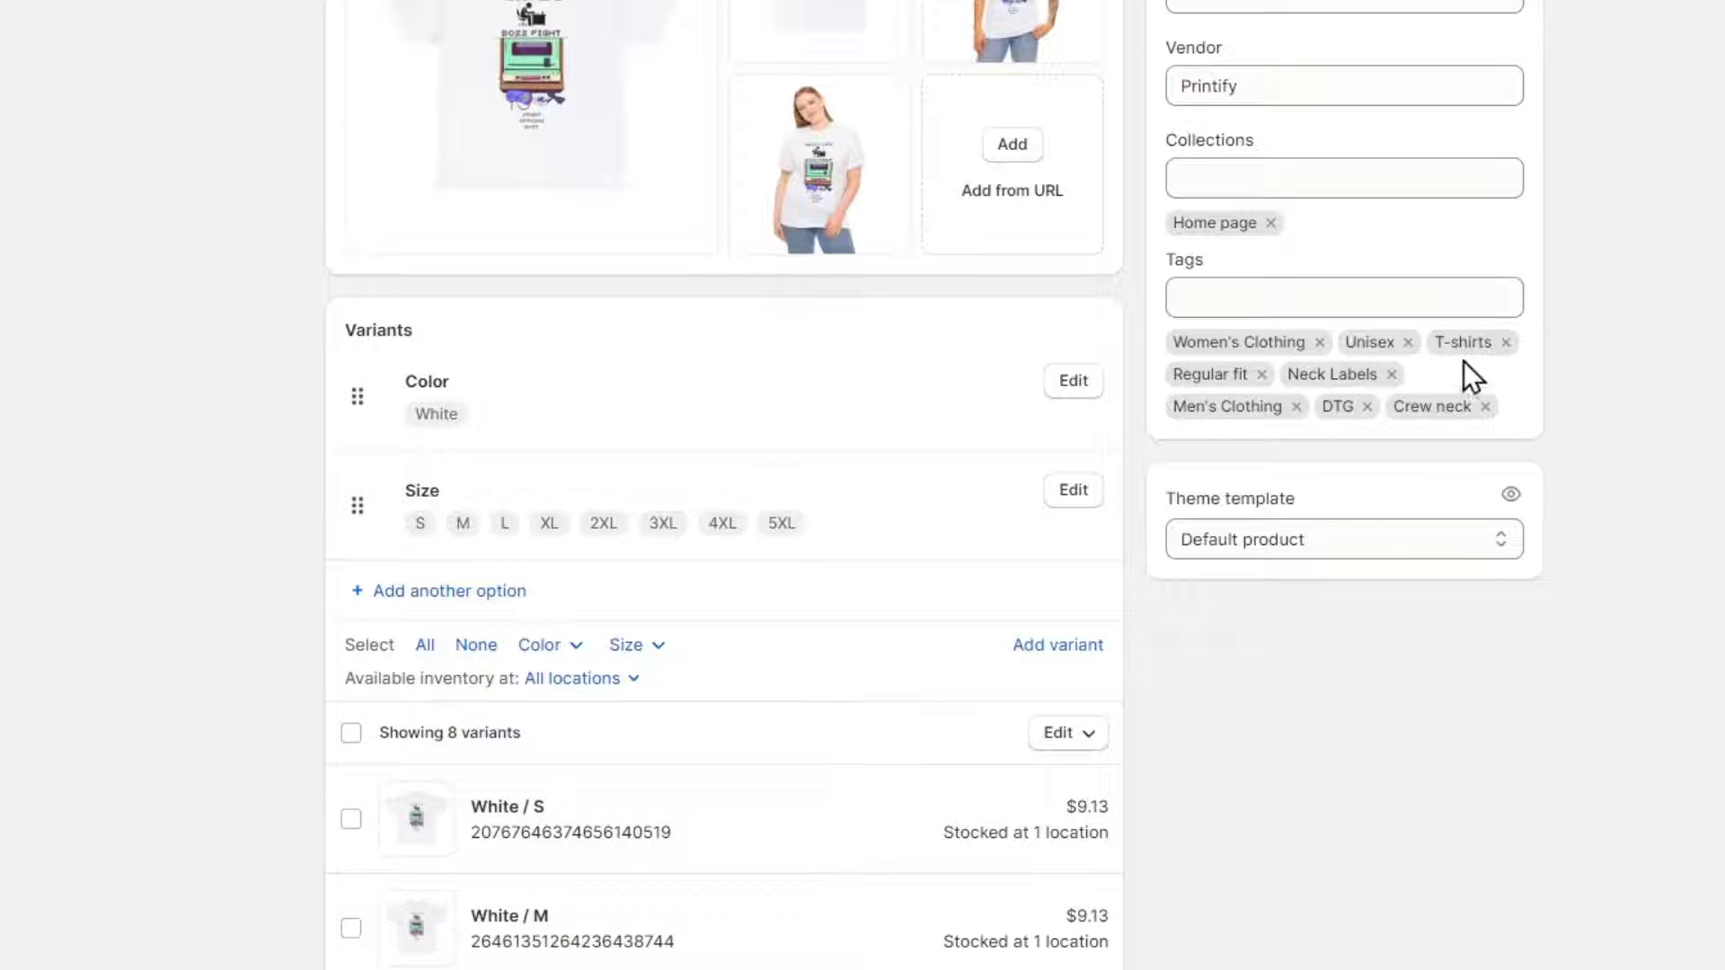
click(1342, 301)
text(gaming)
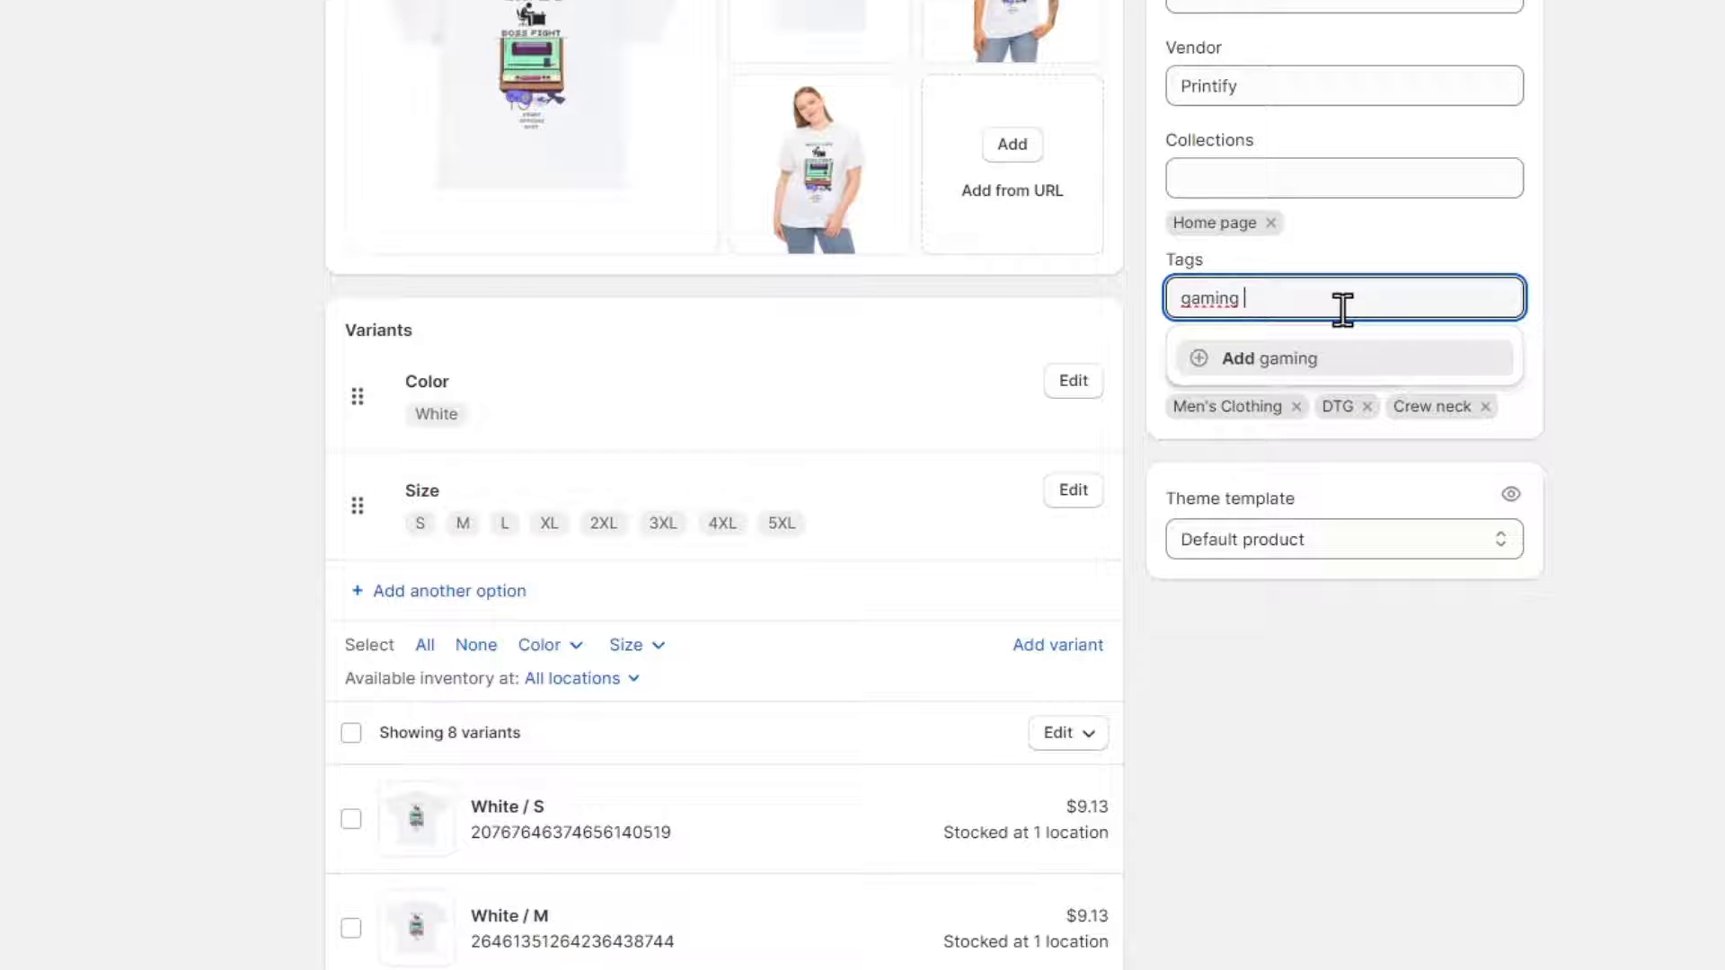
text(dec)
key(BackSpace)
key(BackSpace)
key(BackSpace)
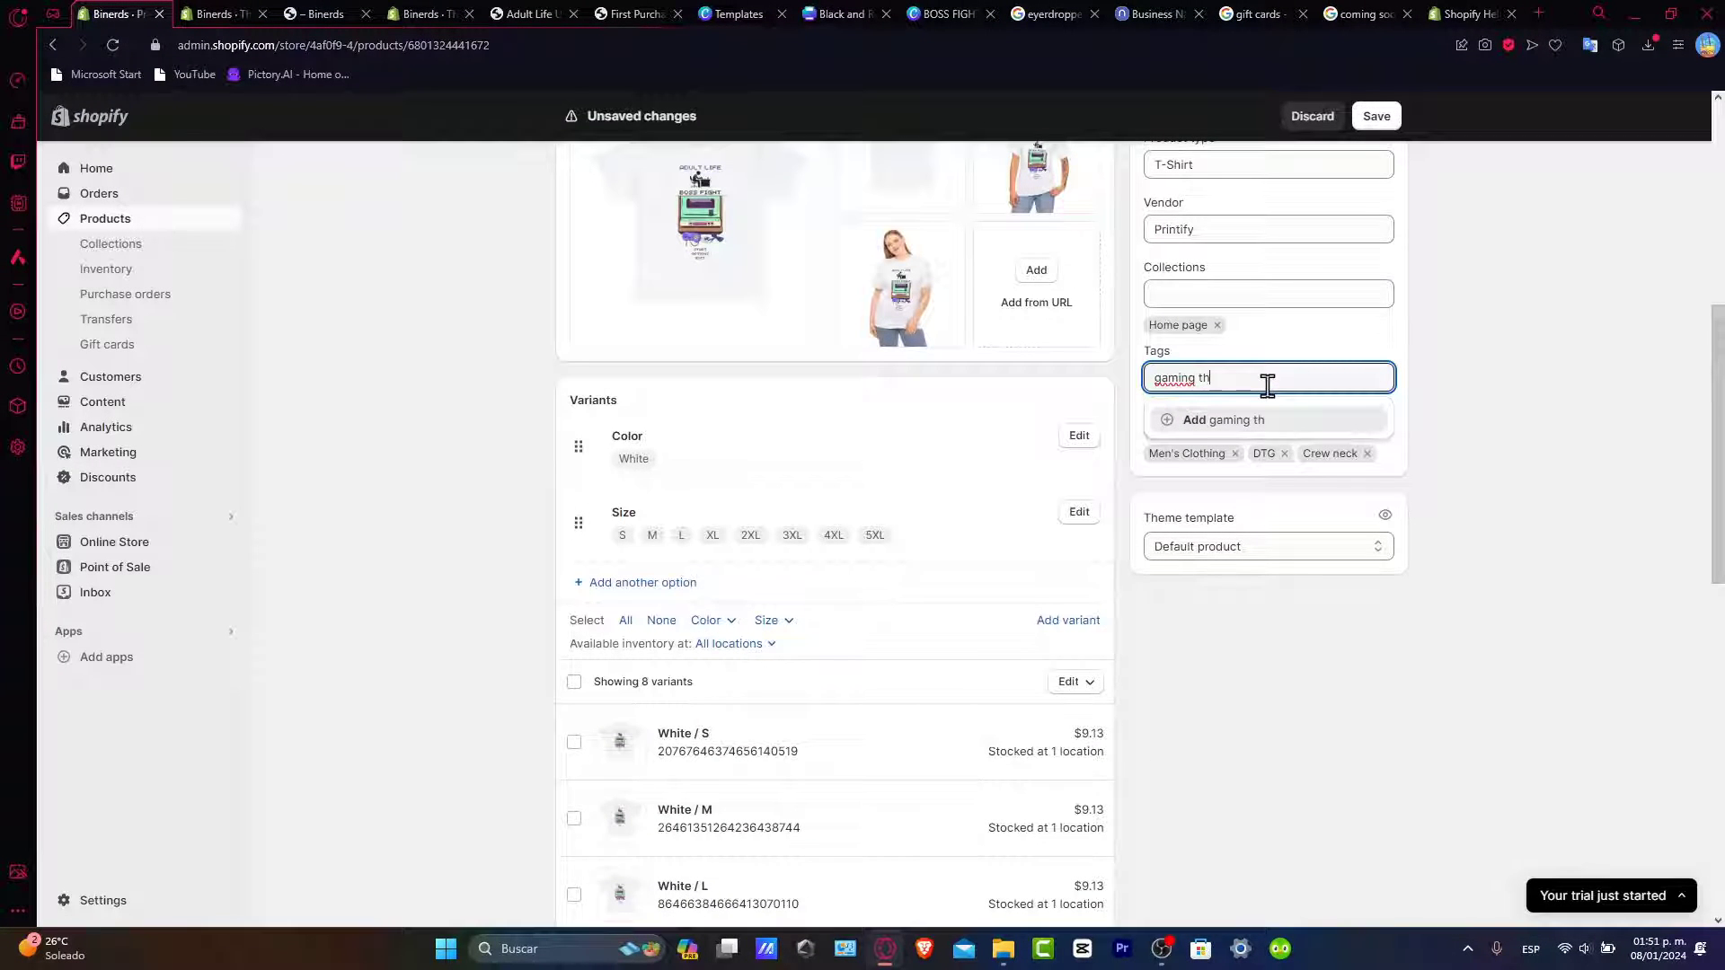
text(tshirts)
click(1298, 426)
click(1424, 464)
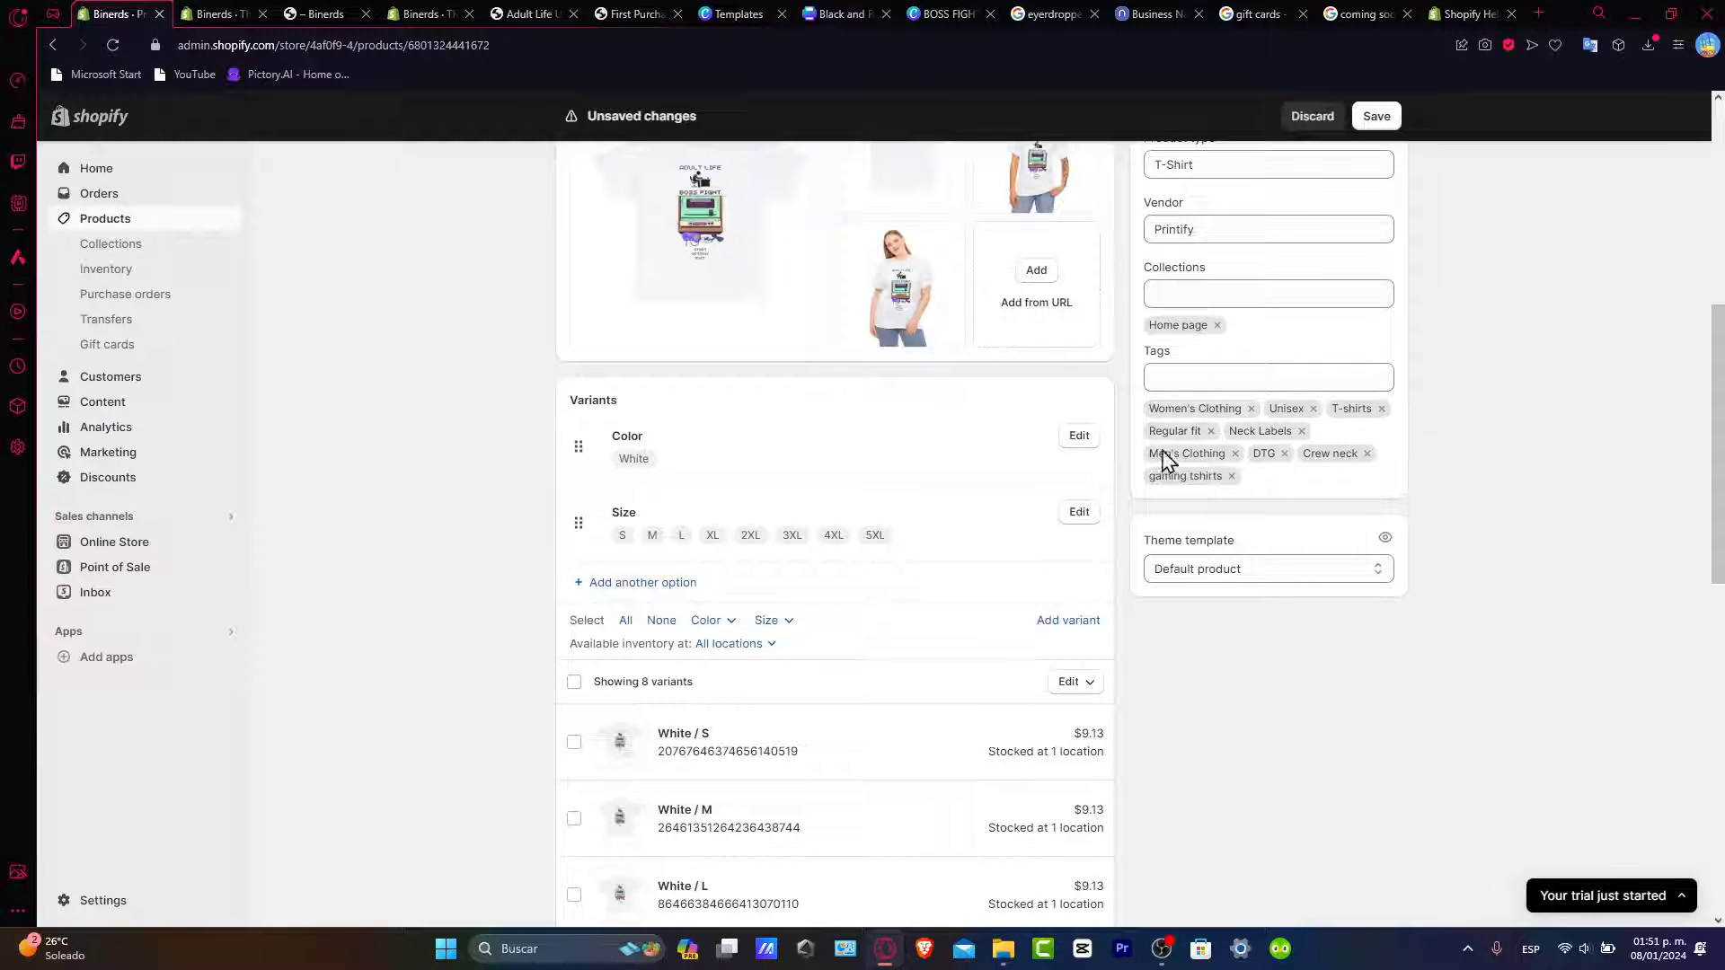
Step: Check the theme template choice, keeping Default product, and save the product's collection and tag changes
click(1258, 570)
click(1258, 590)
scroll(1145, 484, down, 7)
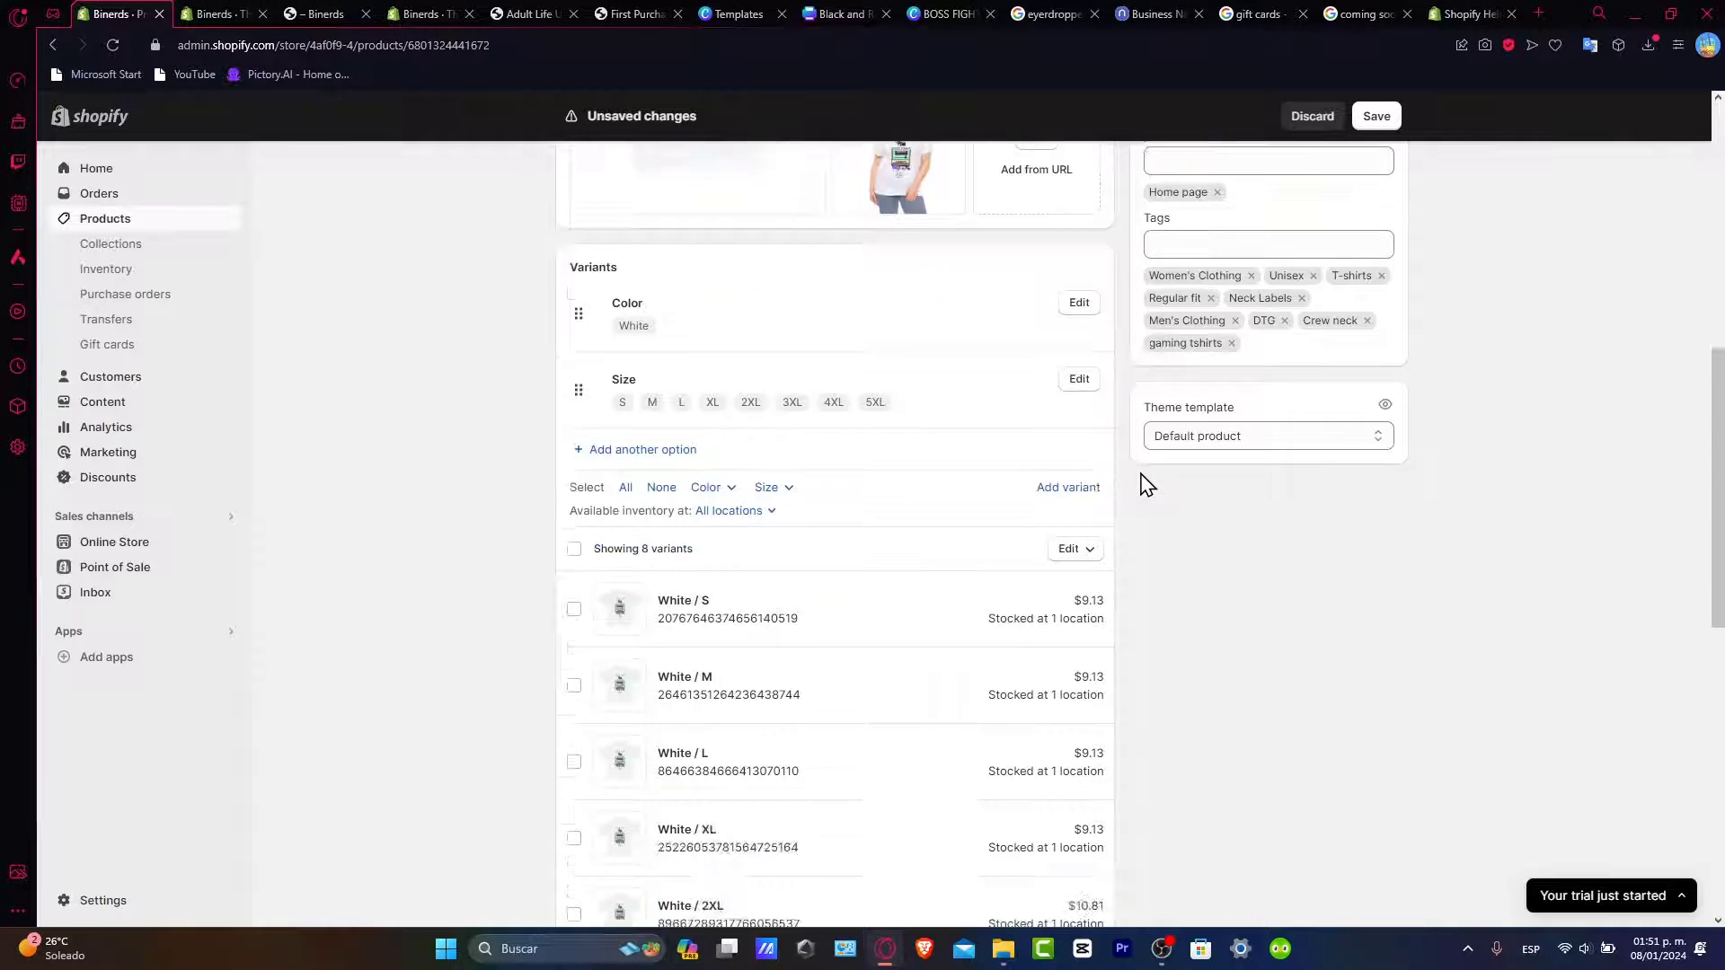
scroll(1145, 484, up, 15)
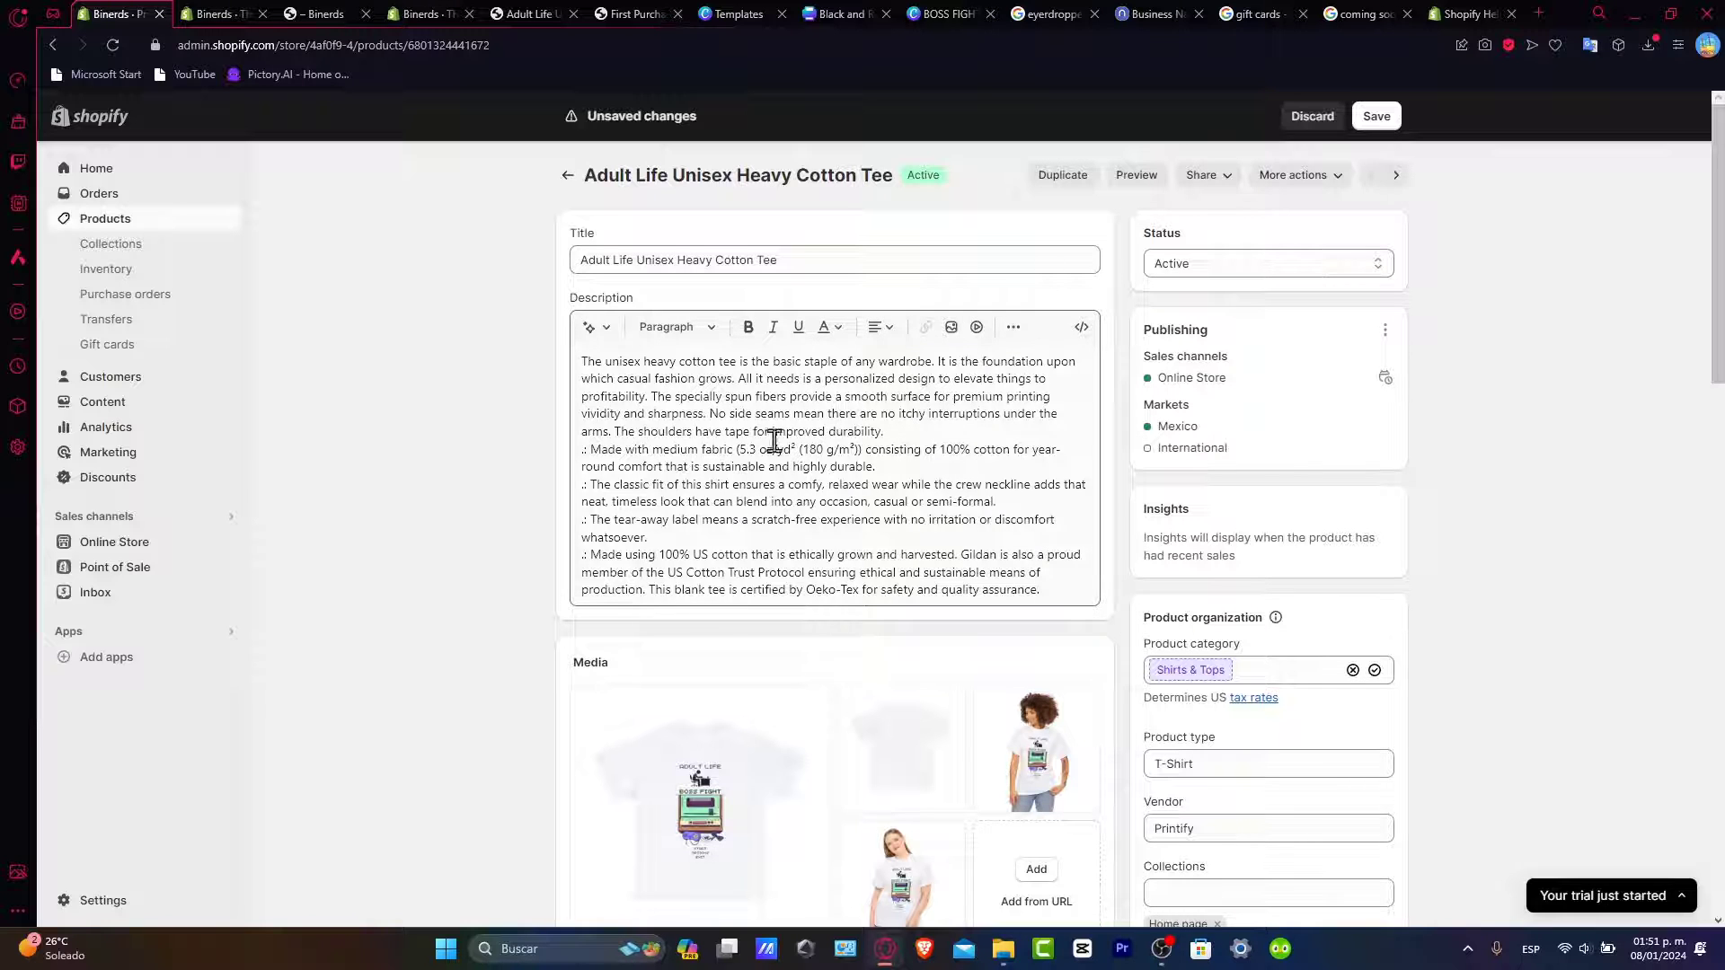
click(1388, 123)
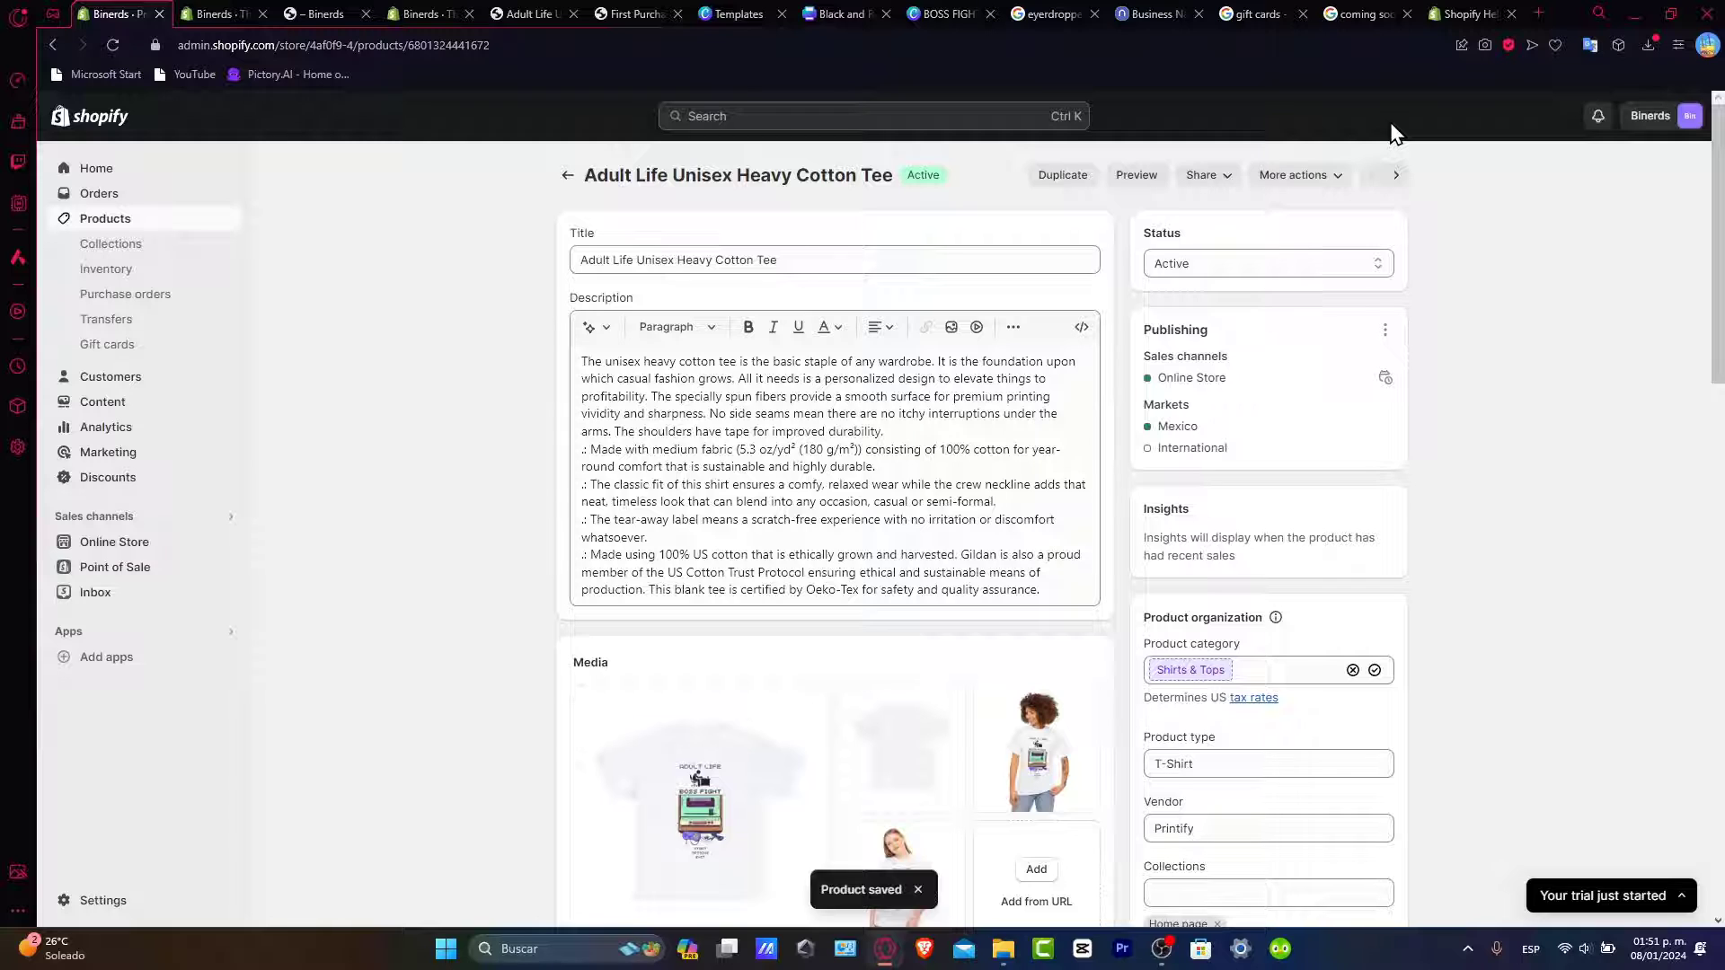
Step: Return to the product list, open the BNerds Unisex Jersey Short Sleeve Tee, and examine its tags, variants and search engine listing
click(567, 175)
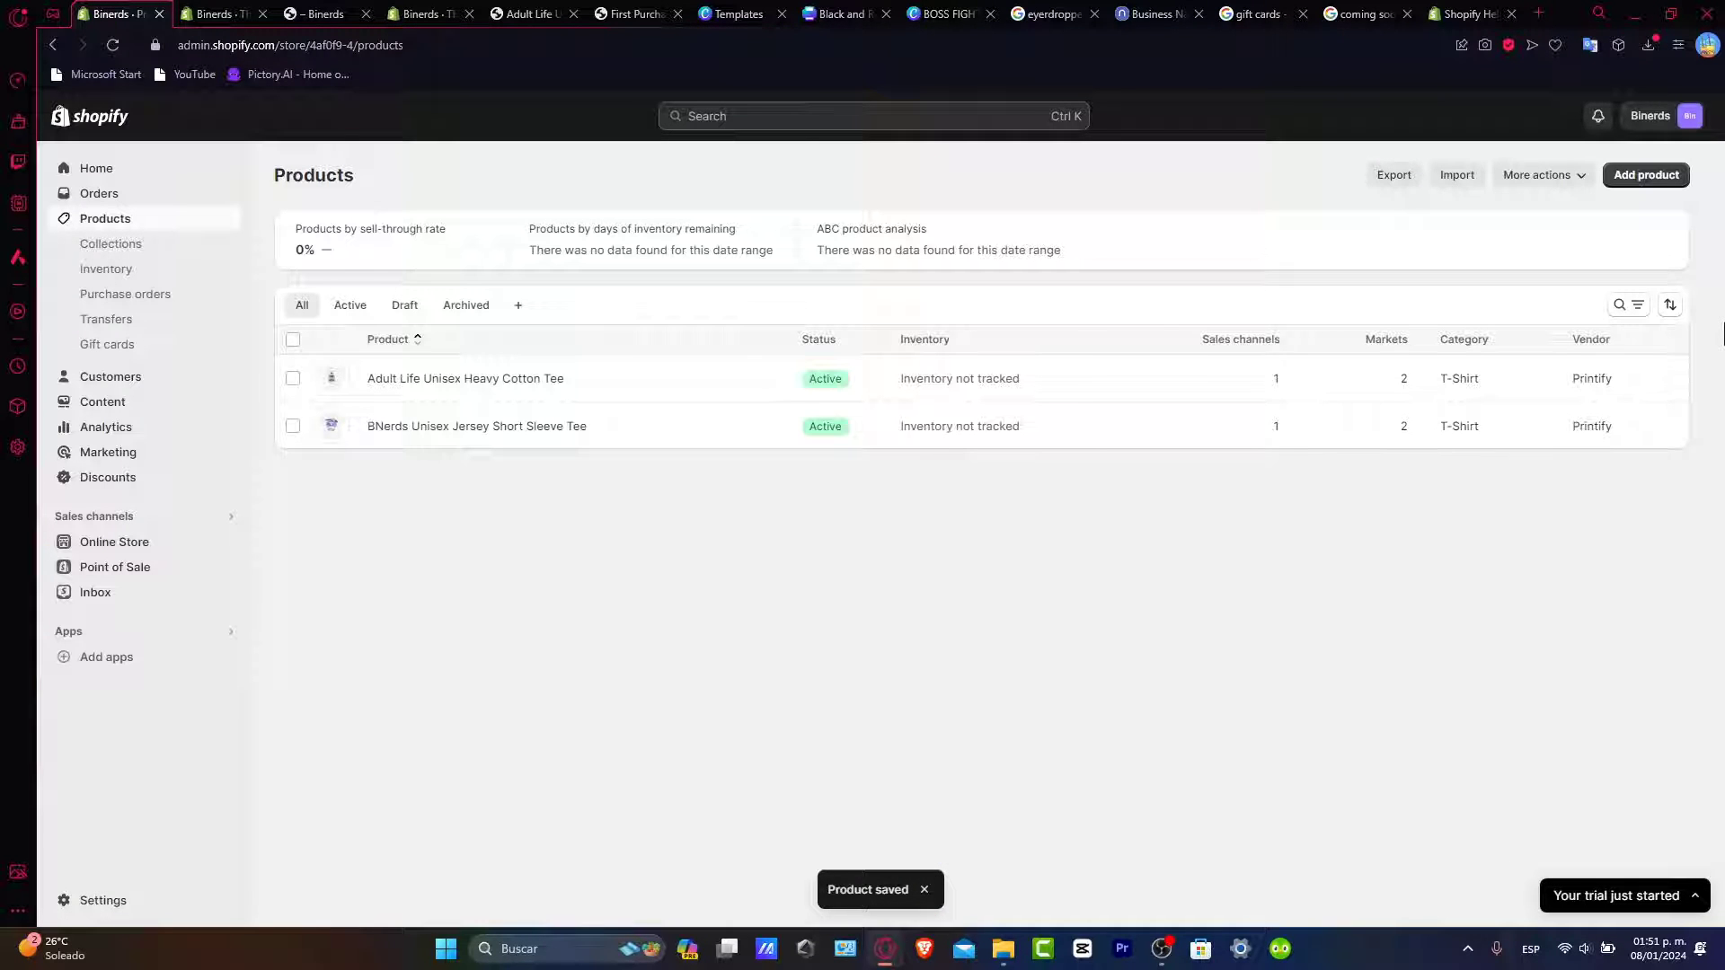
click(542, 428)
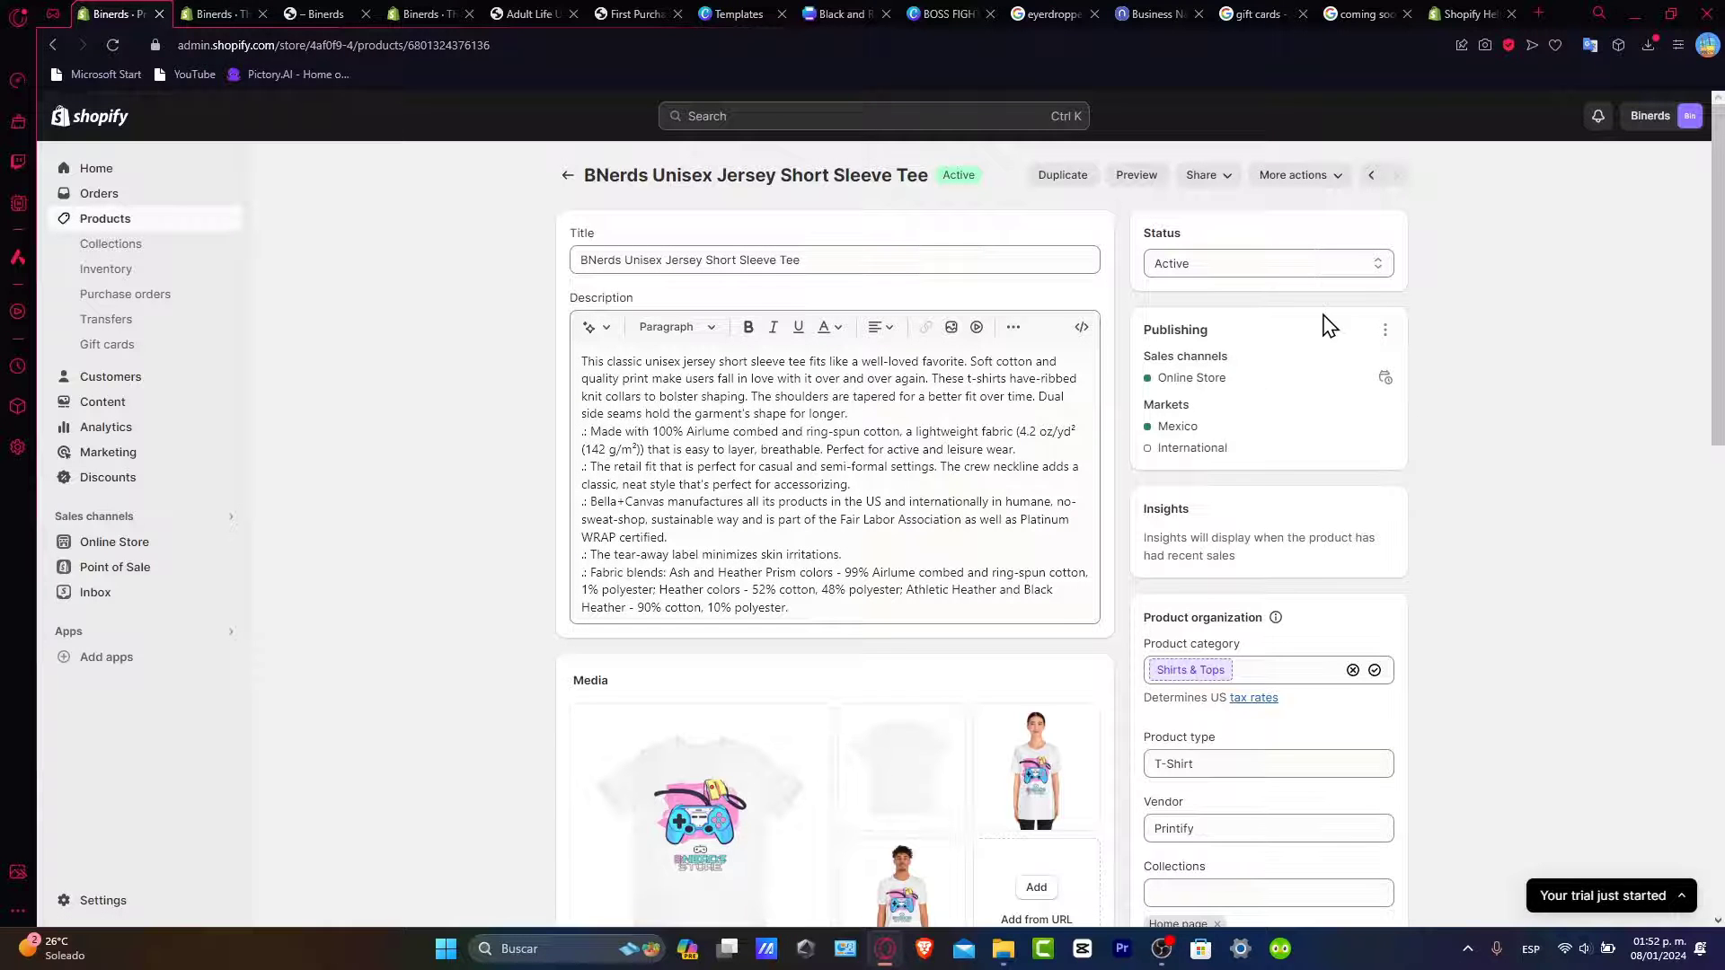
scroll(1301, 346, down, 7)
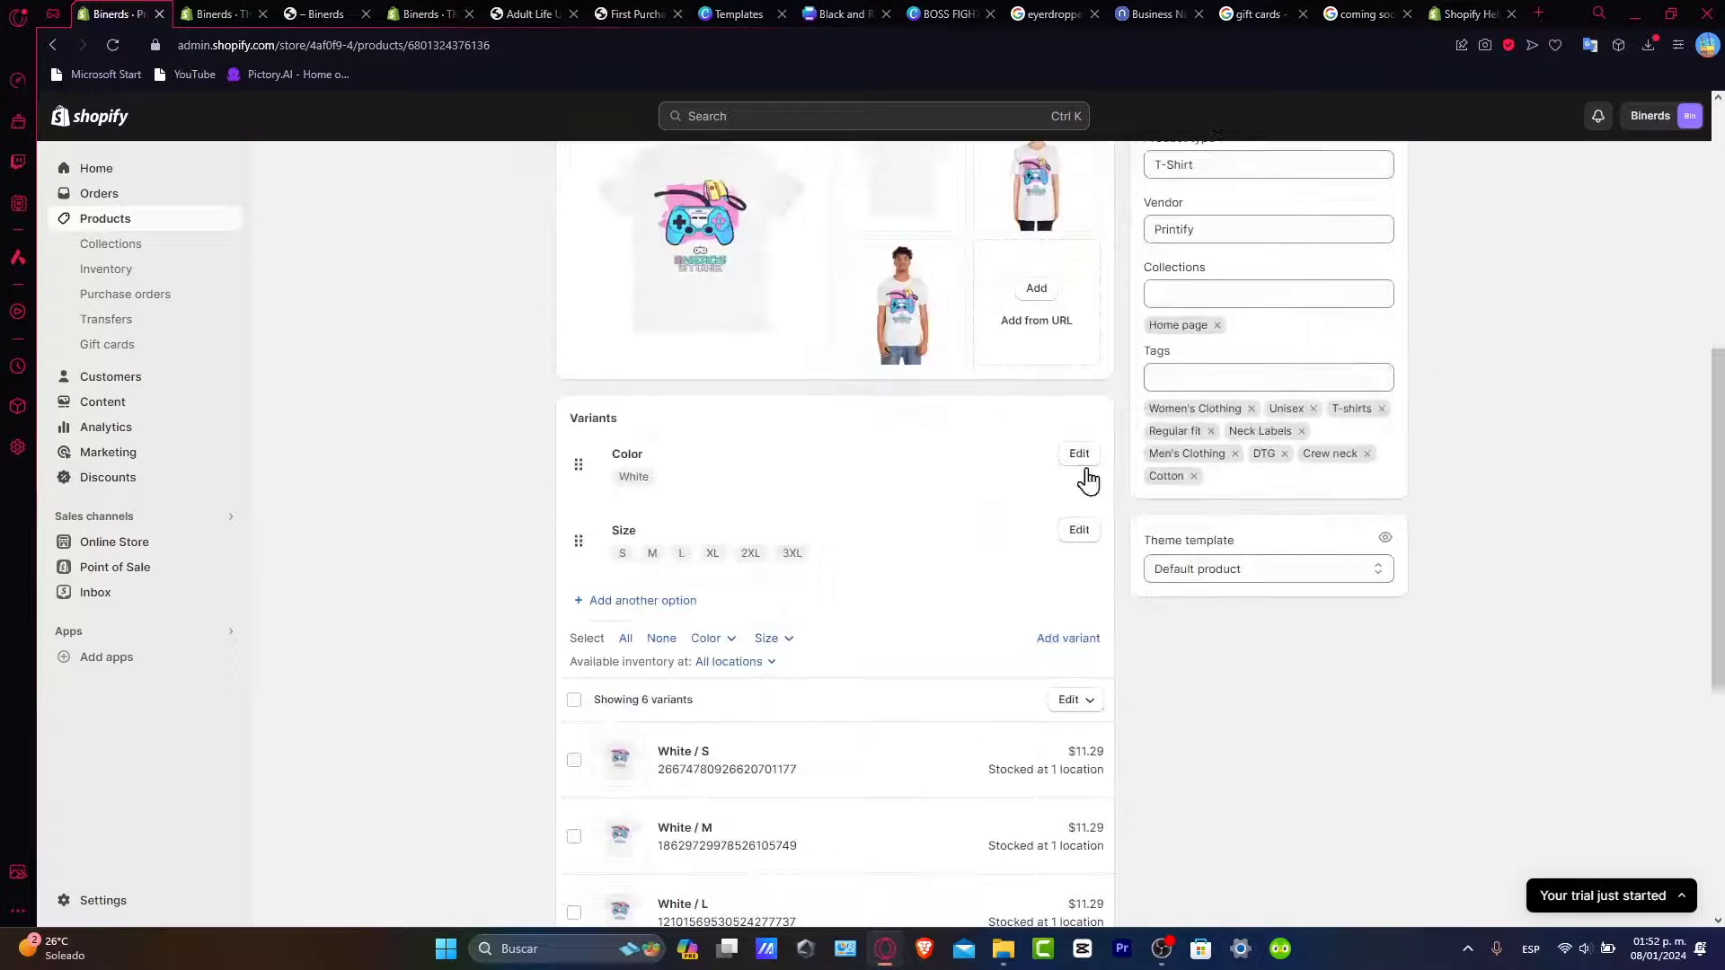
scroll(1043, 629, down, 3)
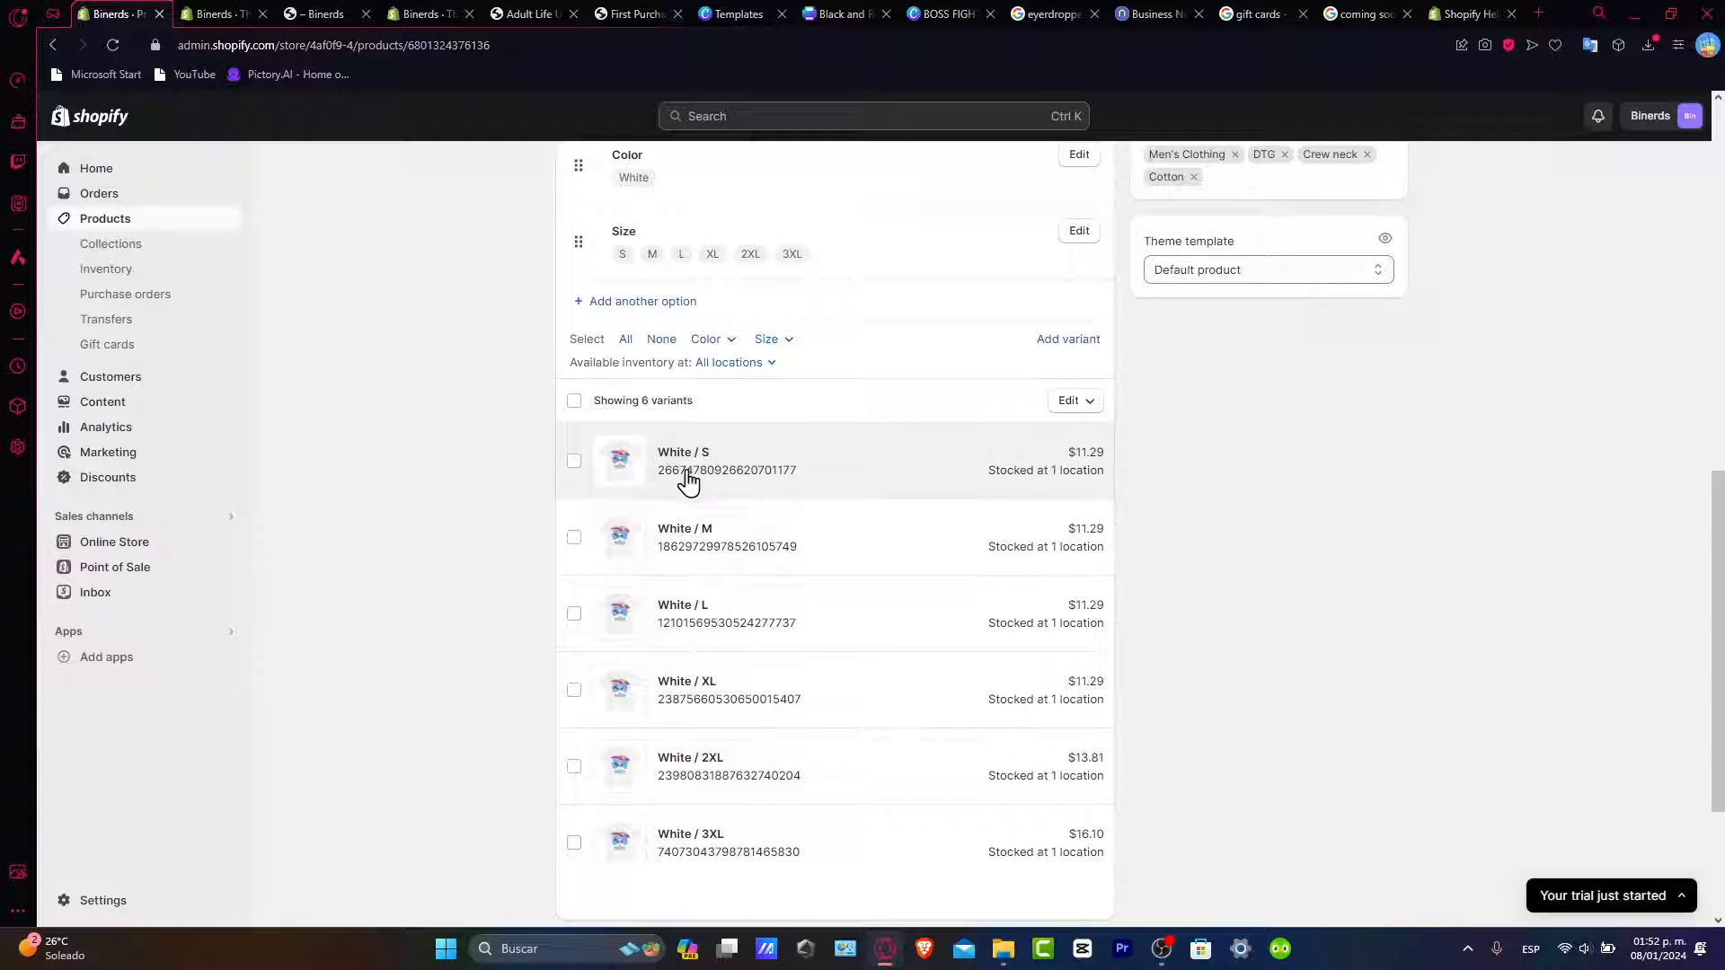
scroll(712, 368, up, 3)
scroll(719, 485, down, 6)
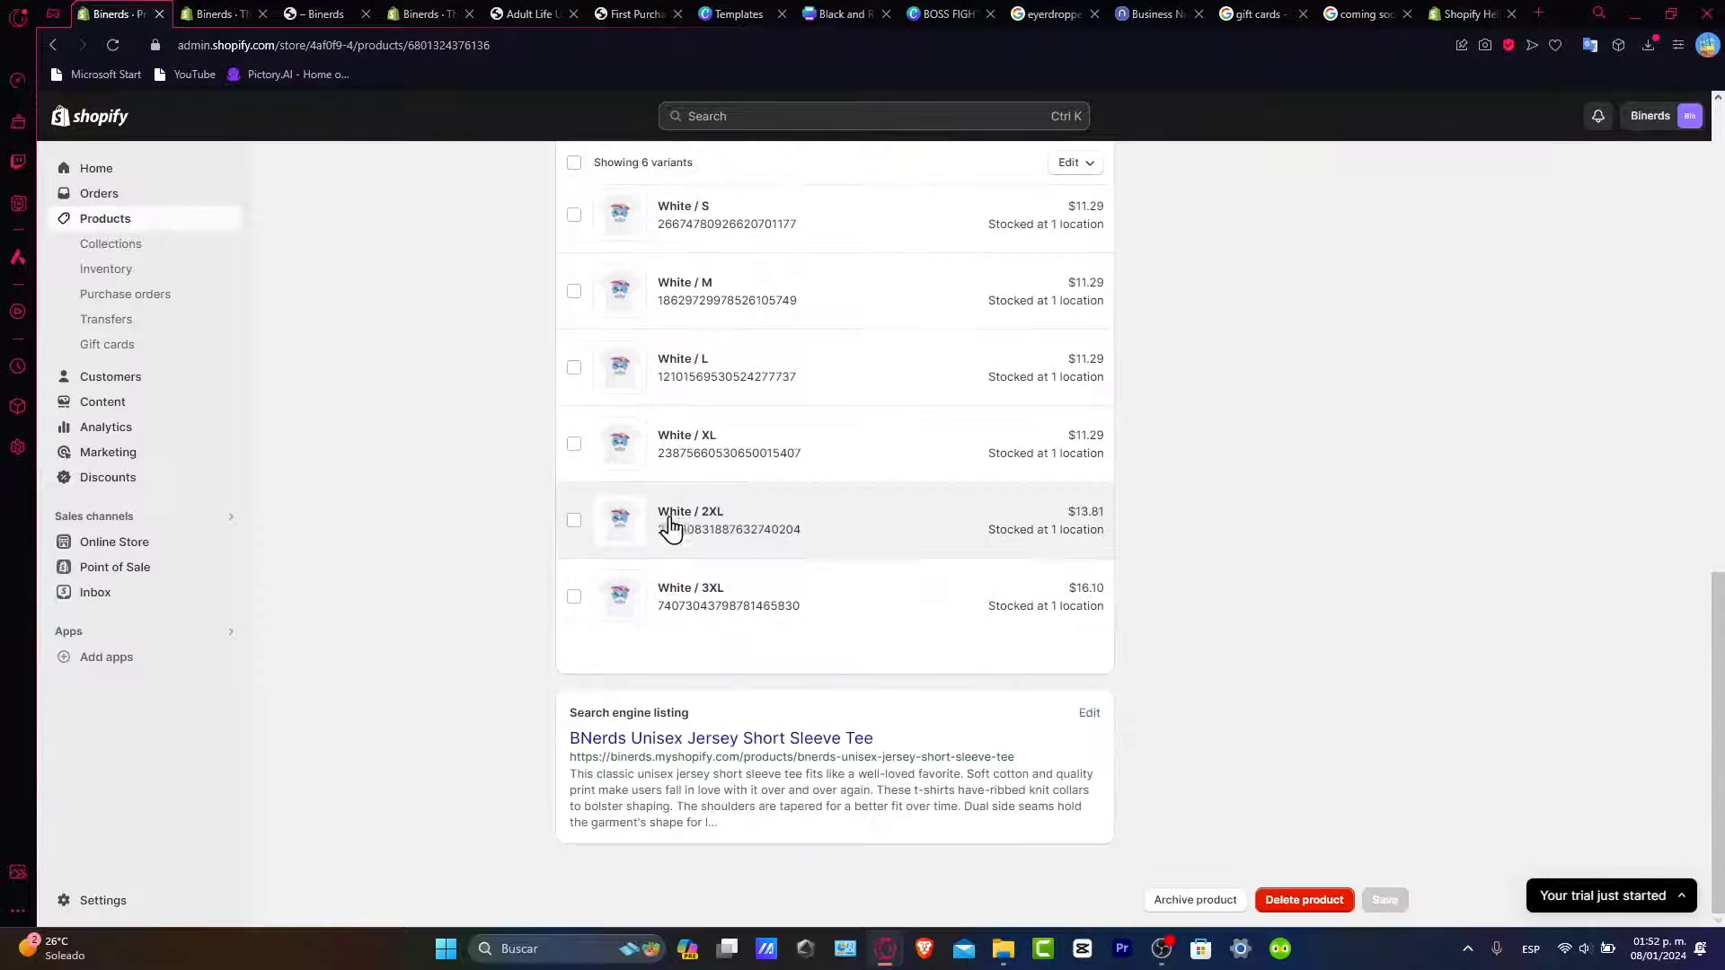
Step: Open the tee's search engine listing for editing, examine its page title, meta description and URL handle, and check the product's storefront preview
click(1089, 715)
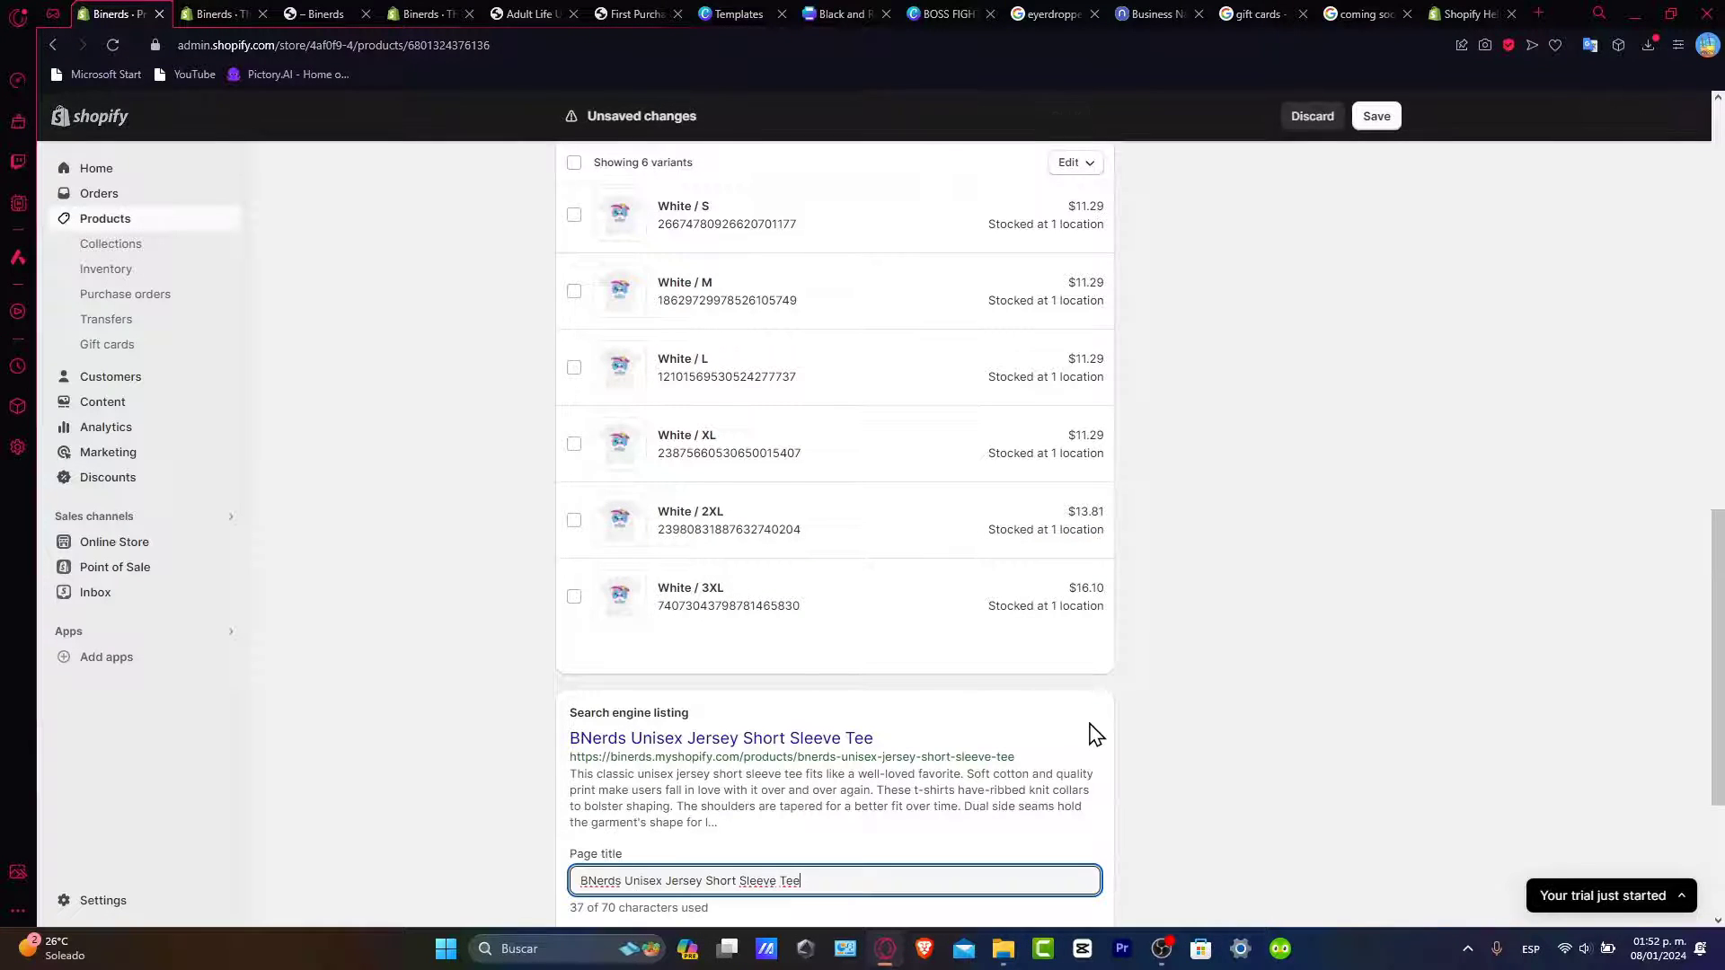
scroll(1069, 746, down, 3)
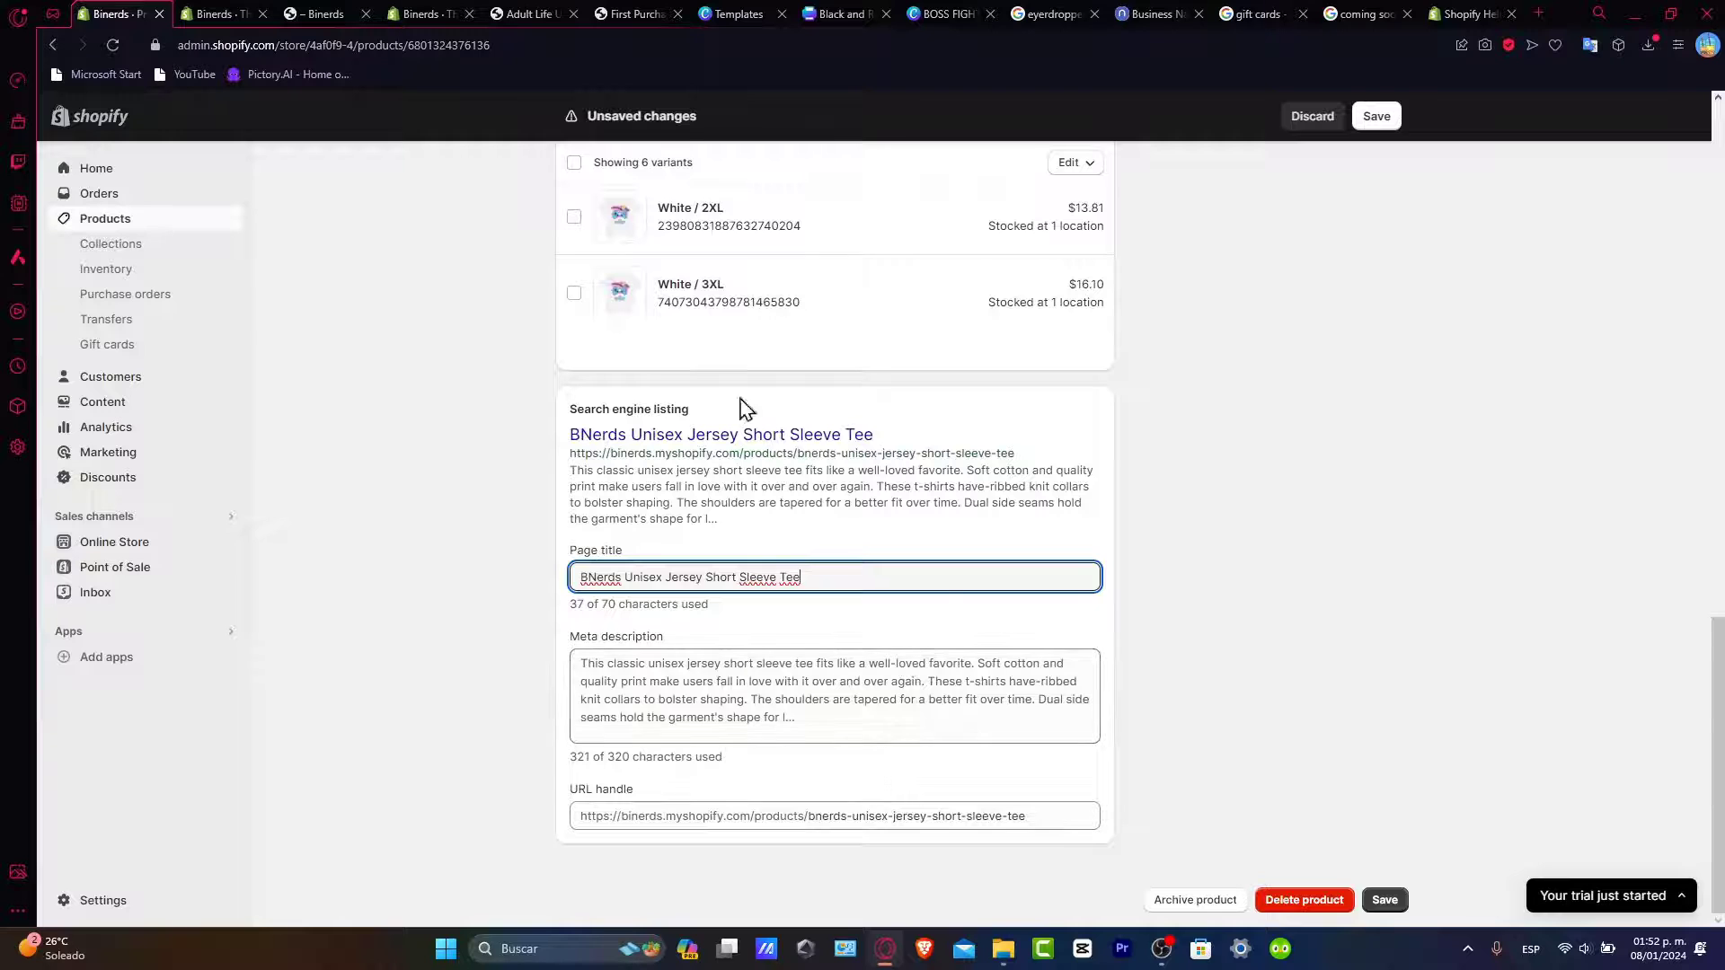
scroll(1274, 593, up, 15)
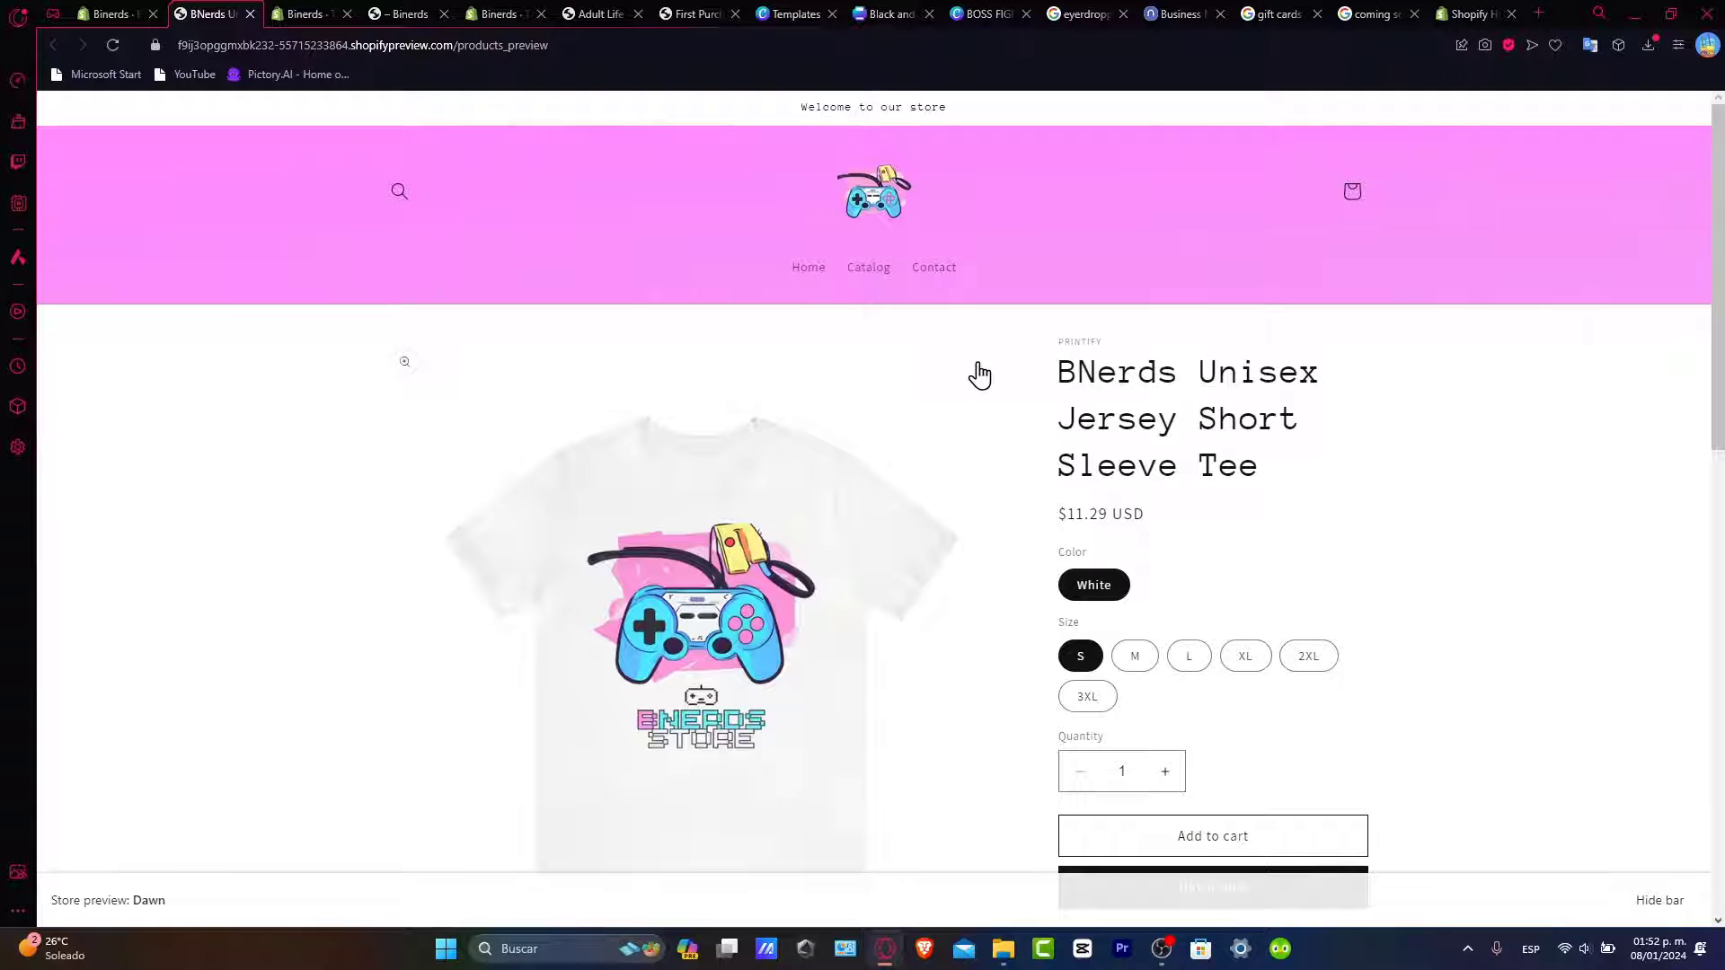
click(103, 12)
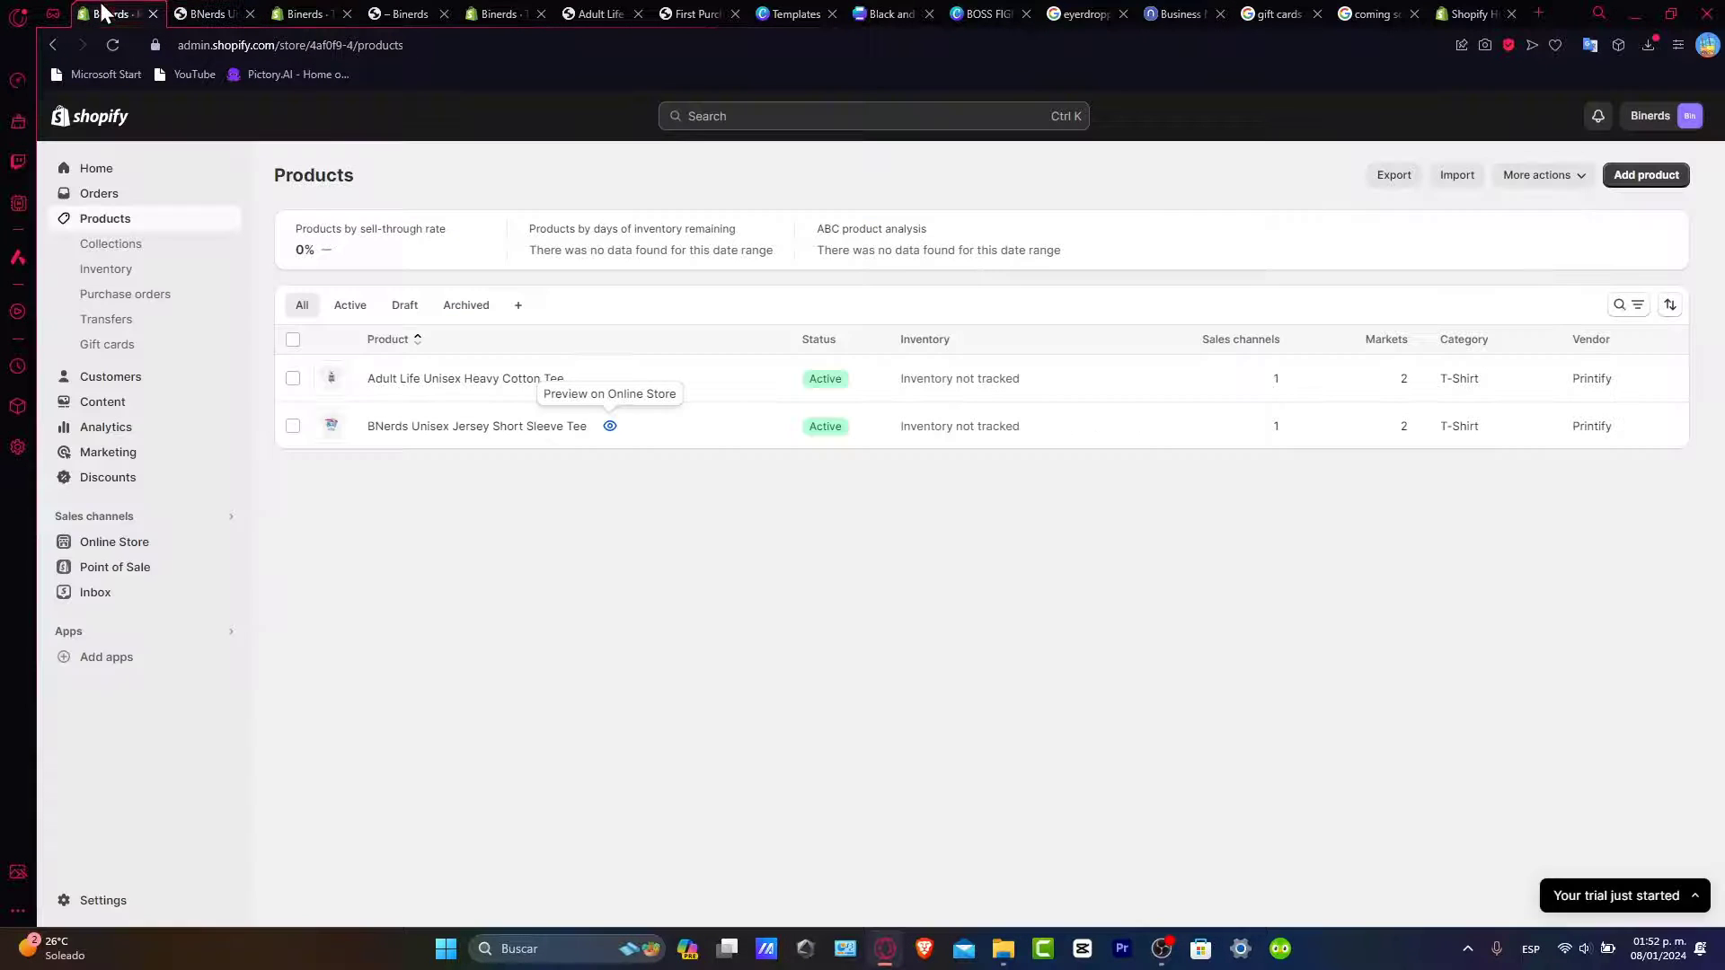
Step: Go to the Online Store themes, look over the popular free themes, and open the current Dawn theme for customization
click(113, 543)
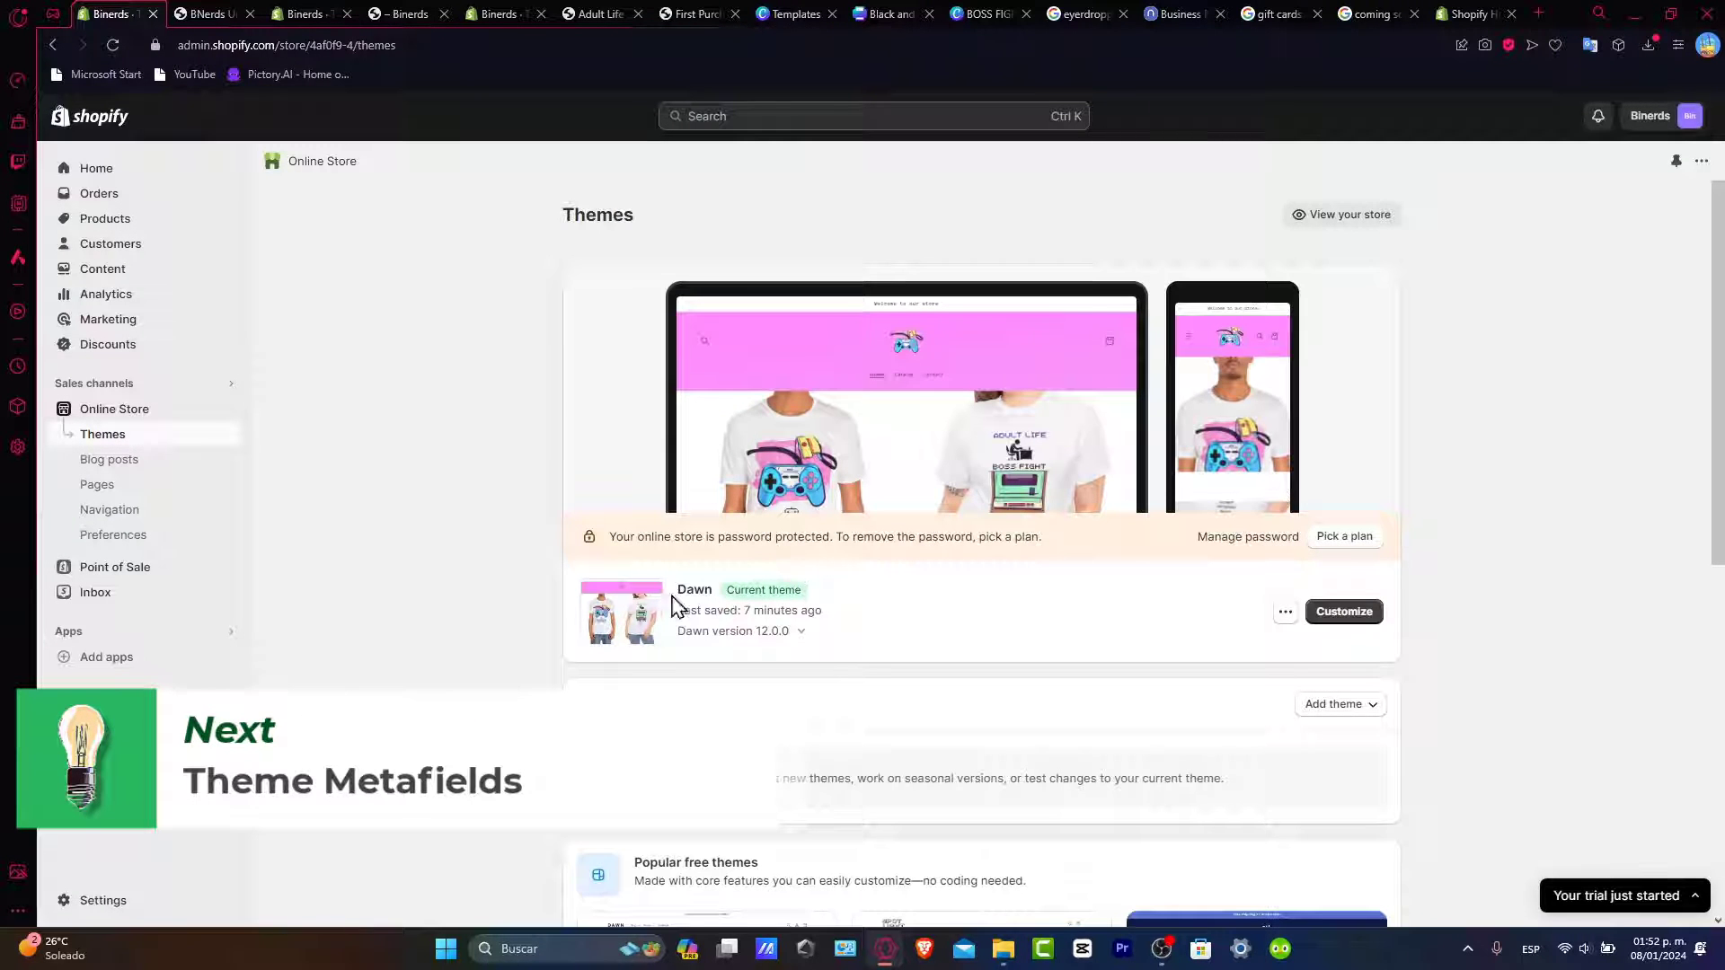
scroll(989, 654, down, 6)
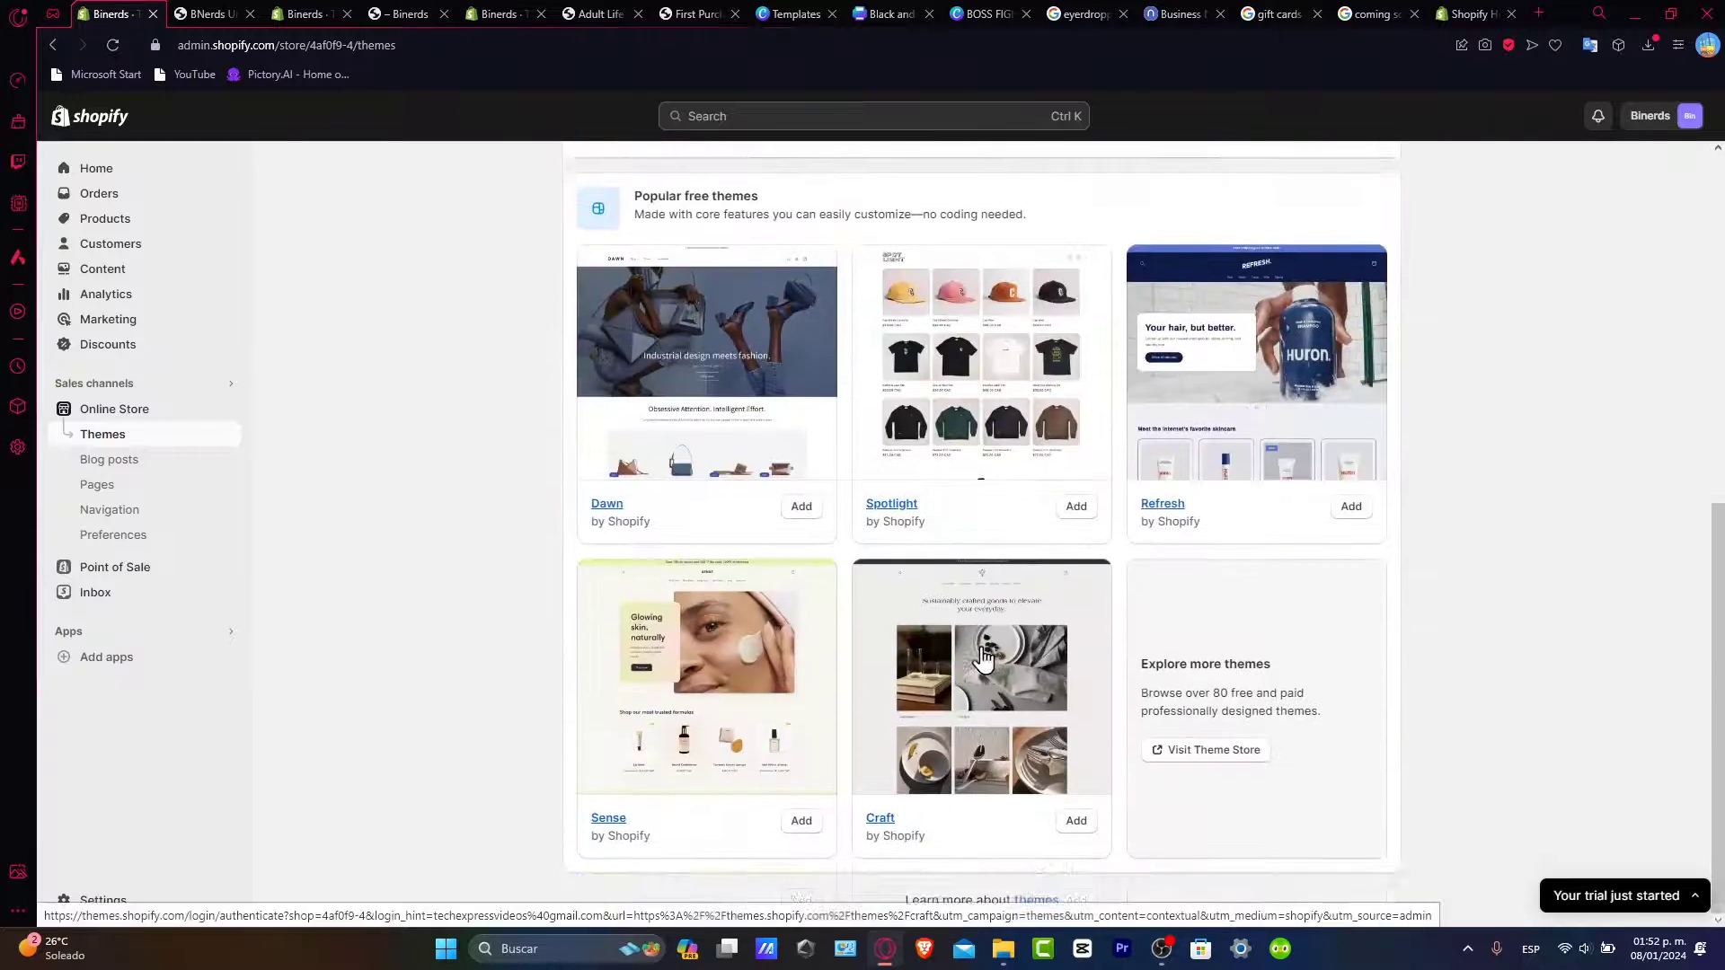
scroll(1015, 656, up, 6)
click(1349, 614)
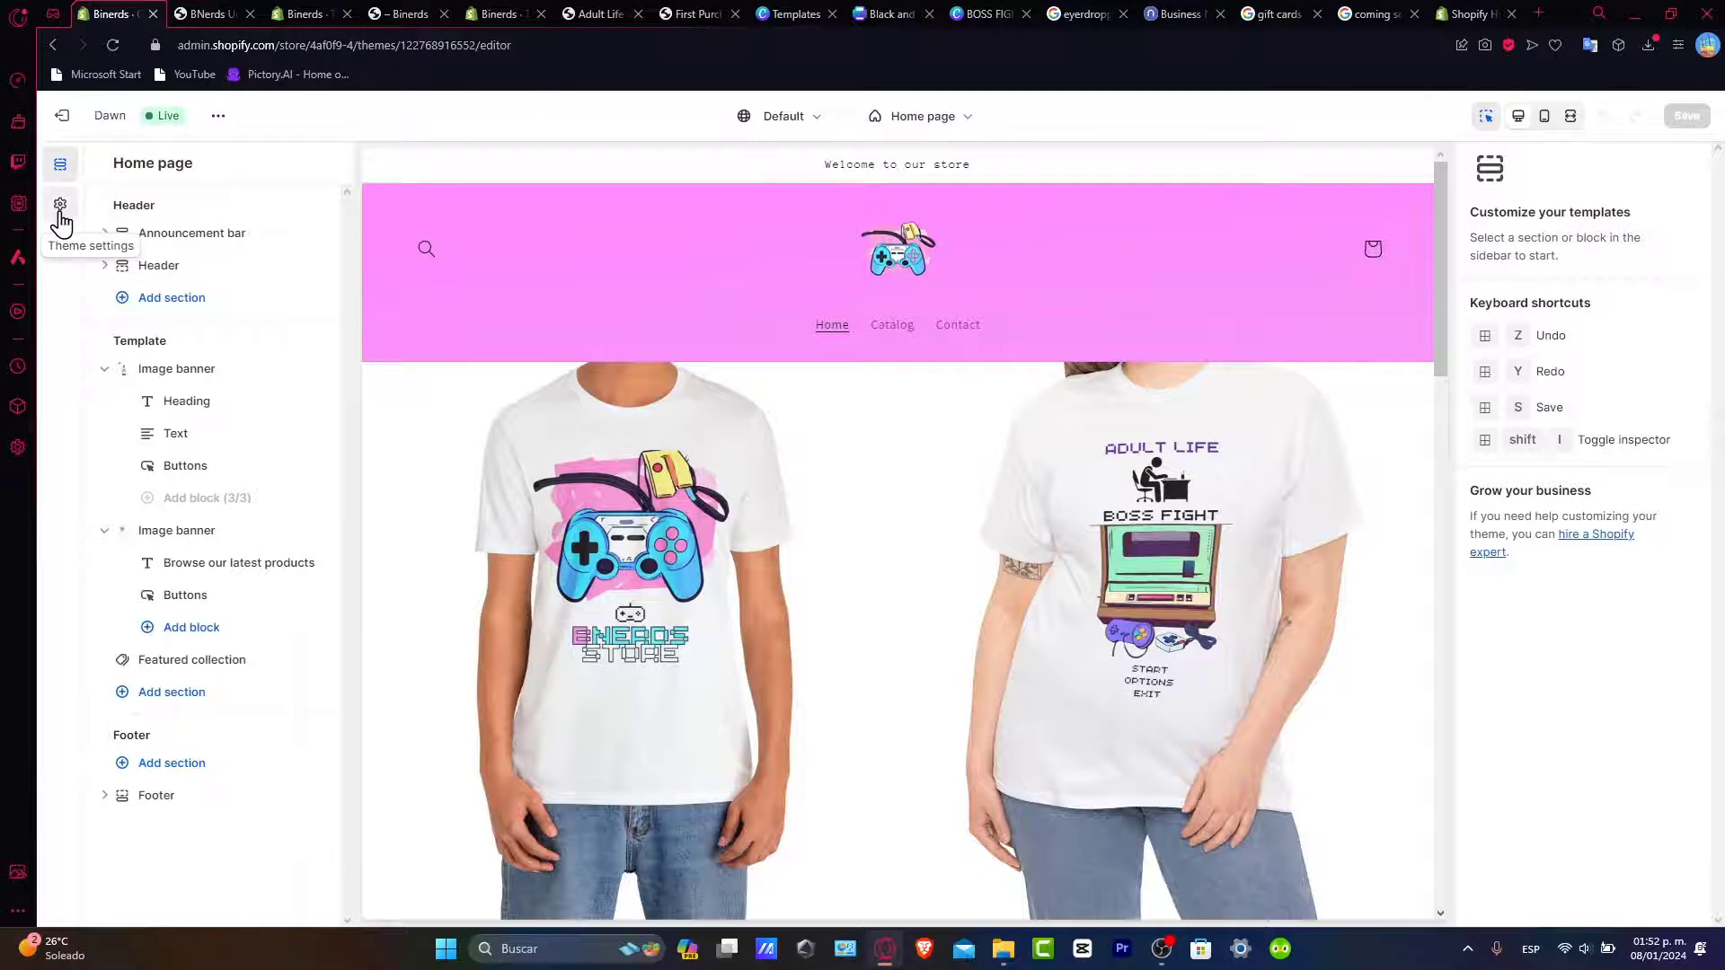
Step: Open the theme settings and examine the available categories, including the Layout and Media options
click(59, 207)
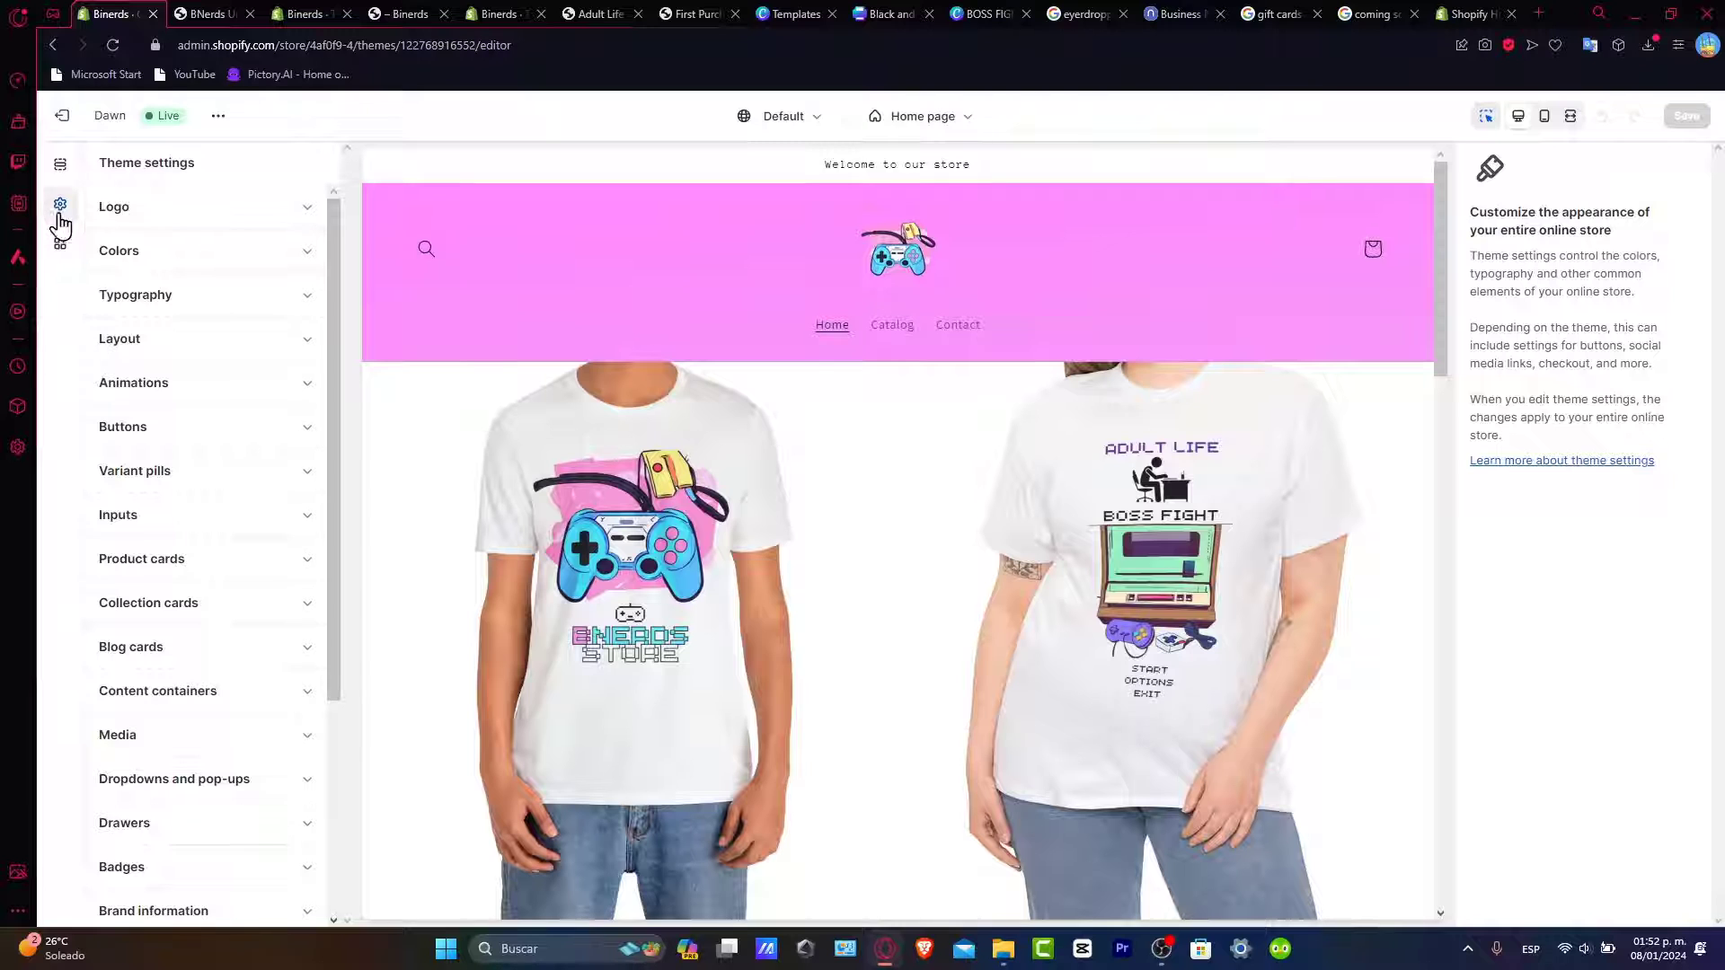
scroll(289, 493, down, 3)
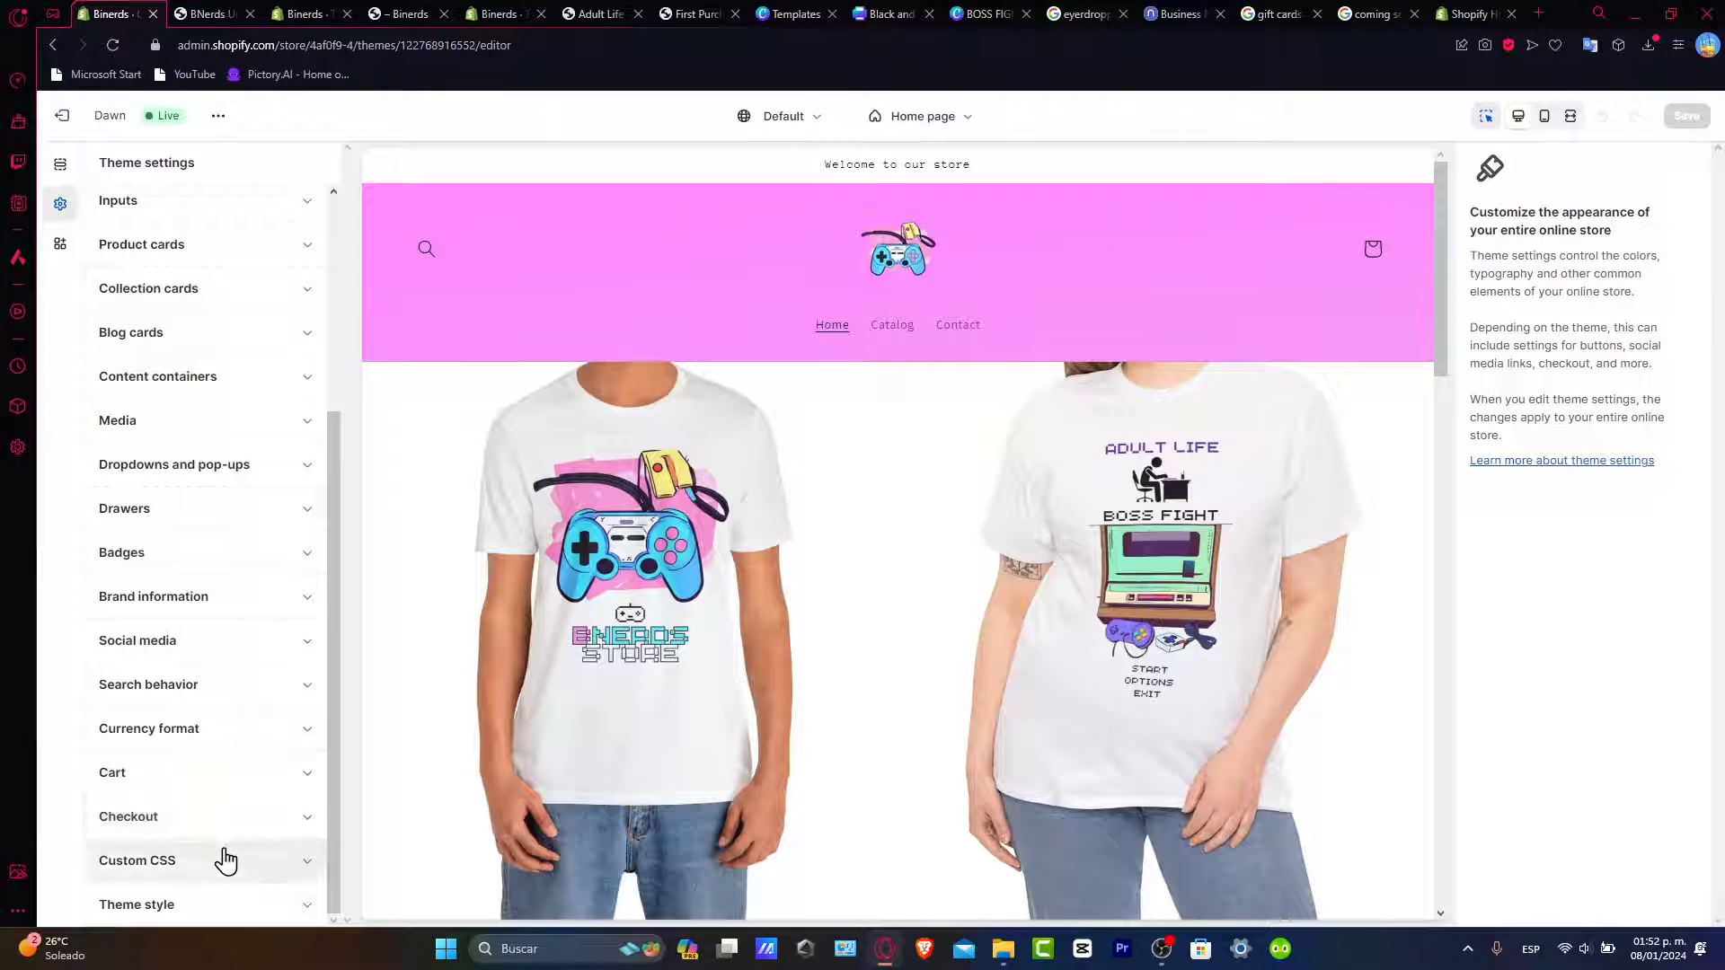
scroll(212, 827, up, 3)
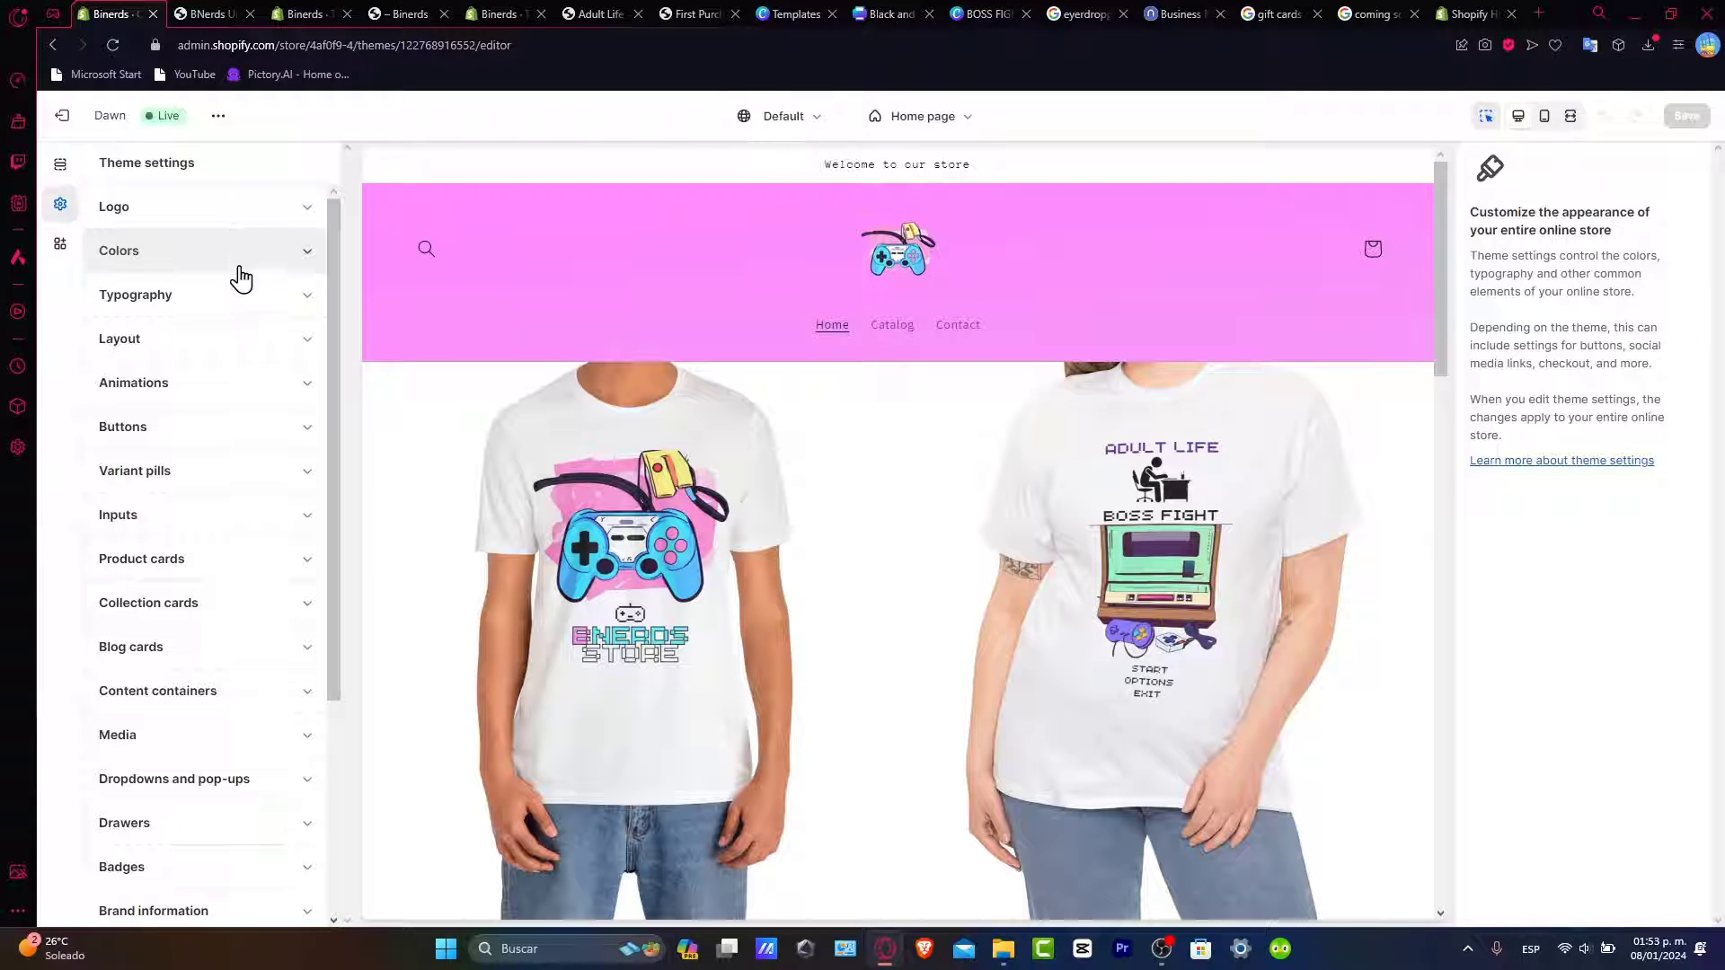
click(202, 346)
scroll(224, 401, down, 6)
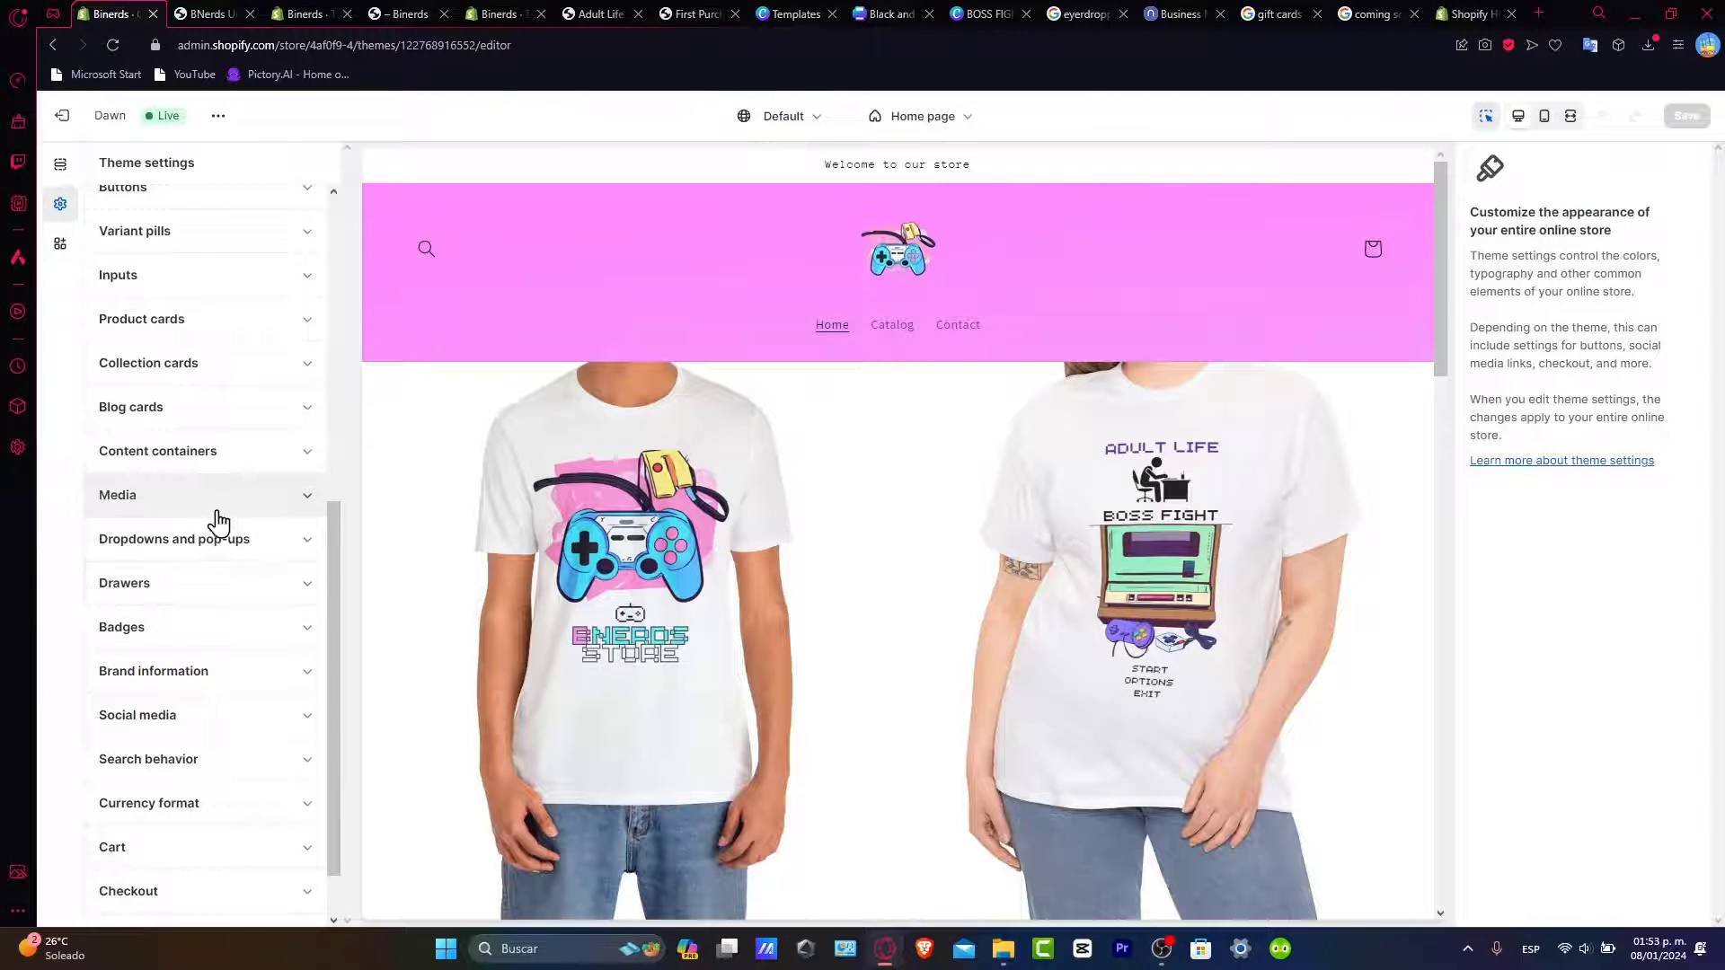
click(218, 508)
scroll(219, 519, down, 8)
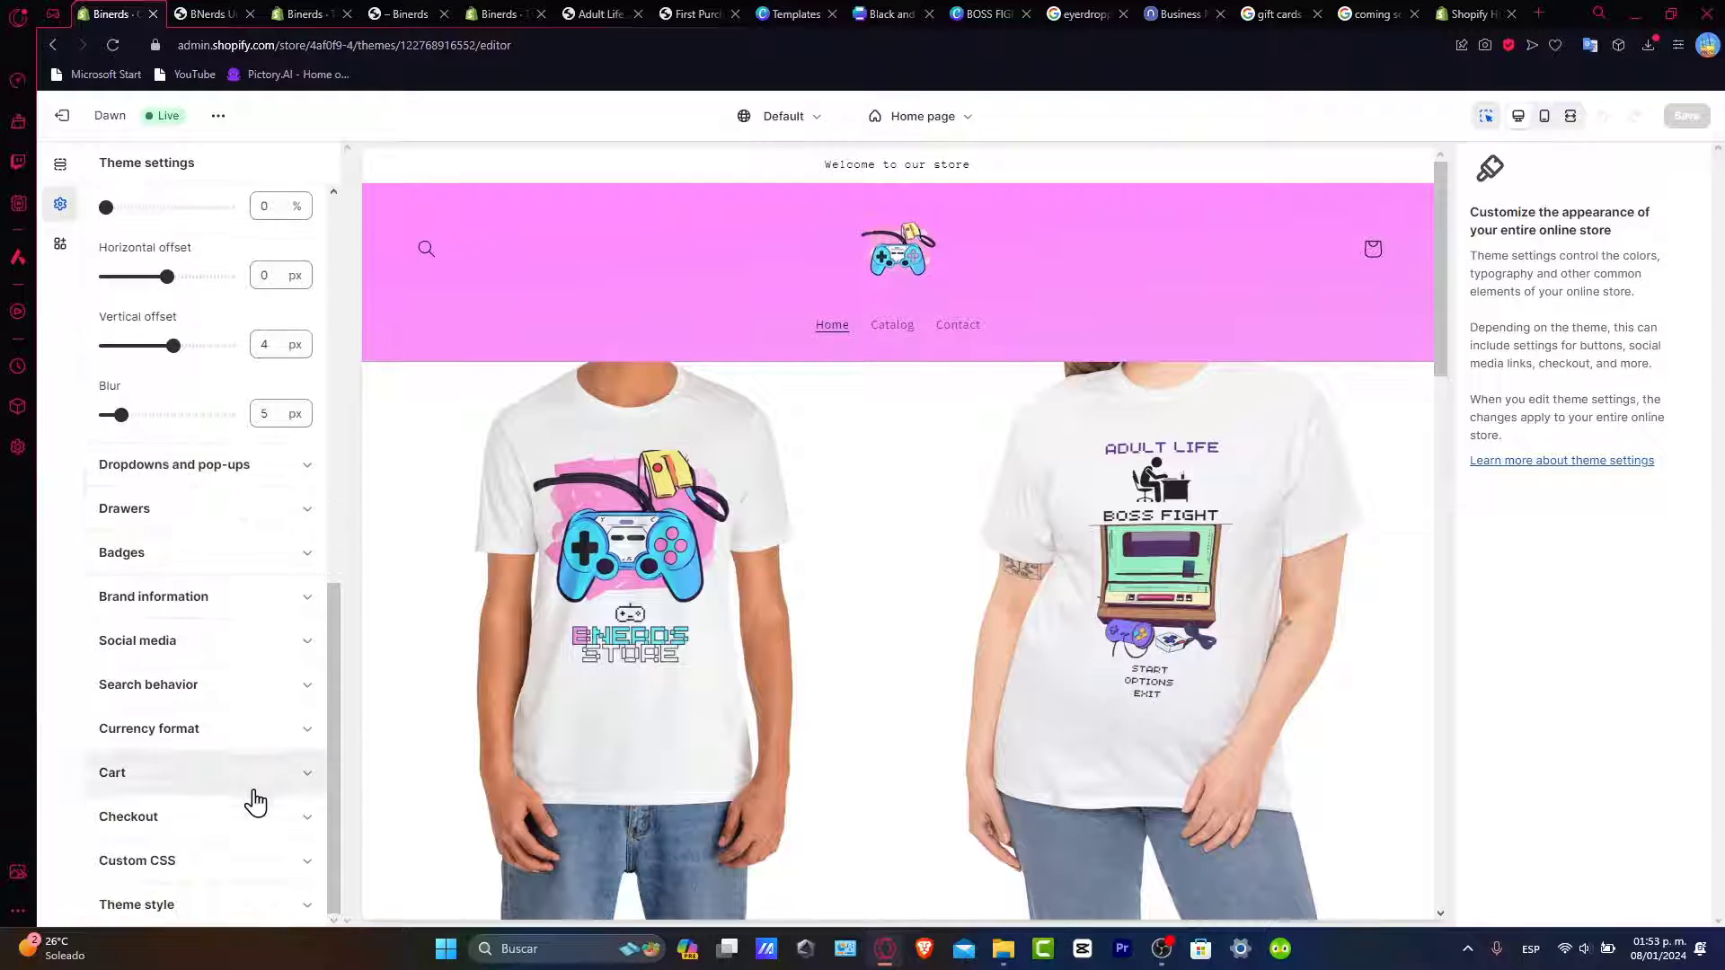
Step: Examine the theme's Checkout and Cart settings, leave the theme editor, and view the online store
click(243, 819)
scroll(247, 787, down, 10)
scroll(250, 788, up, 10)
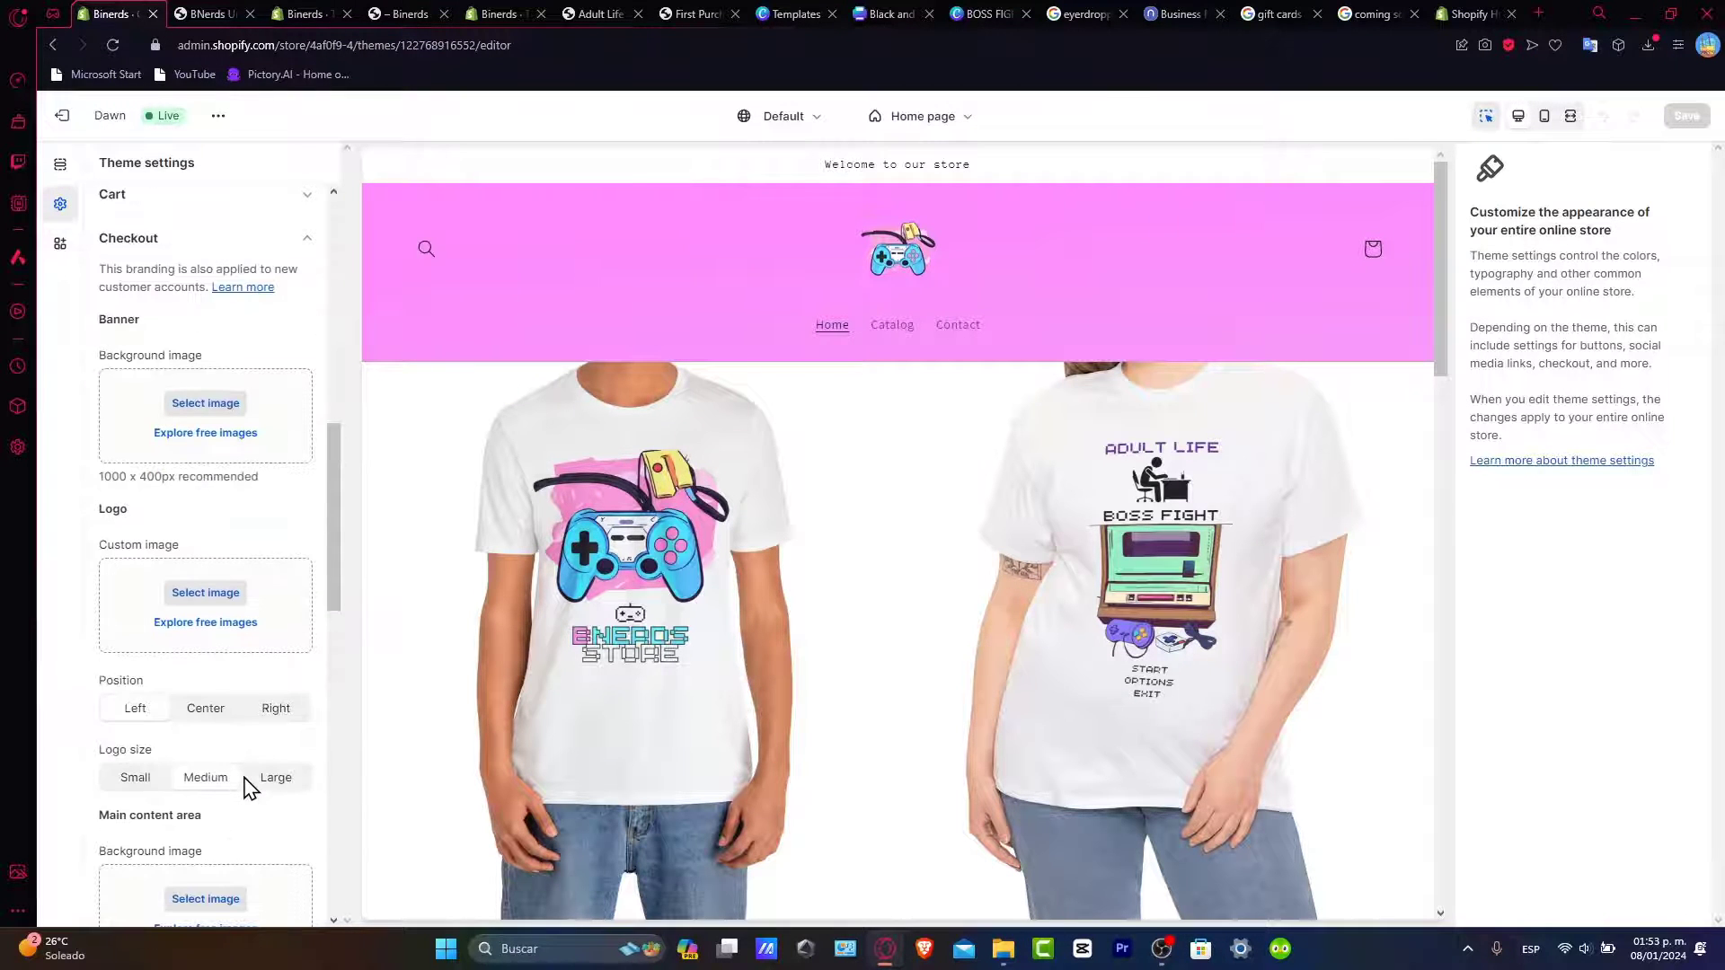
scroll(250, 788, up, 3)
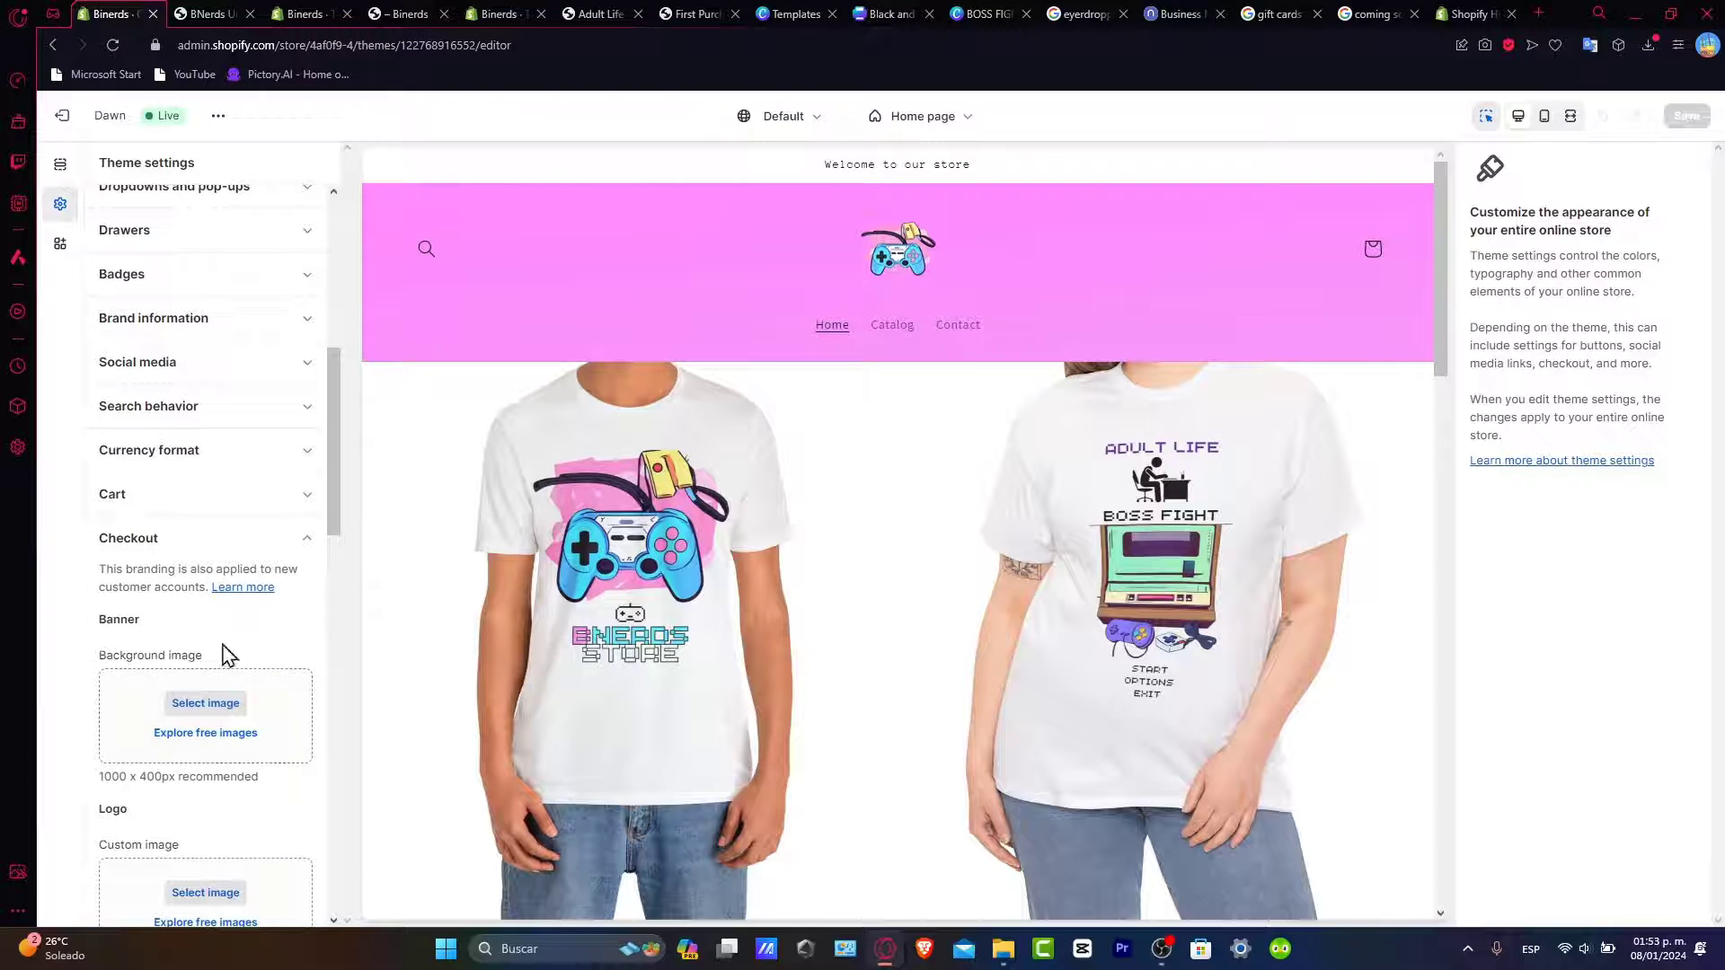
click(142, 494)
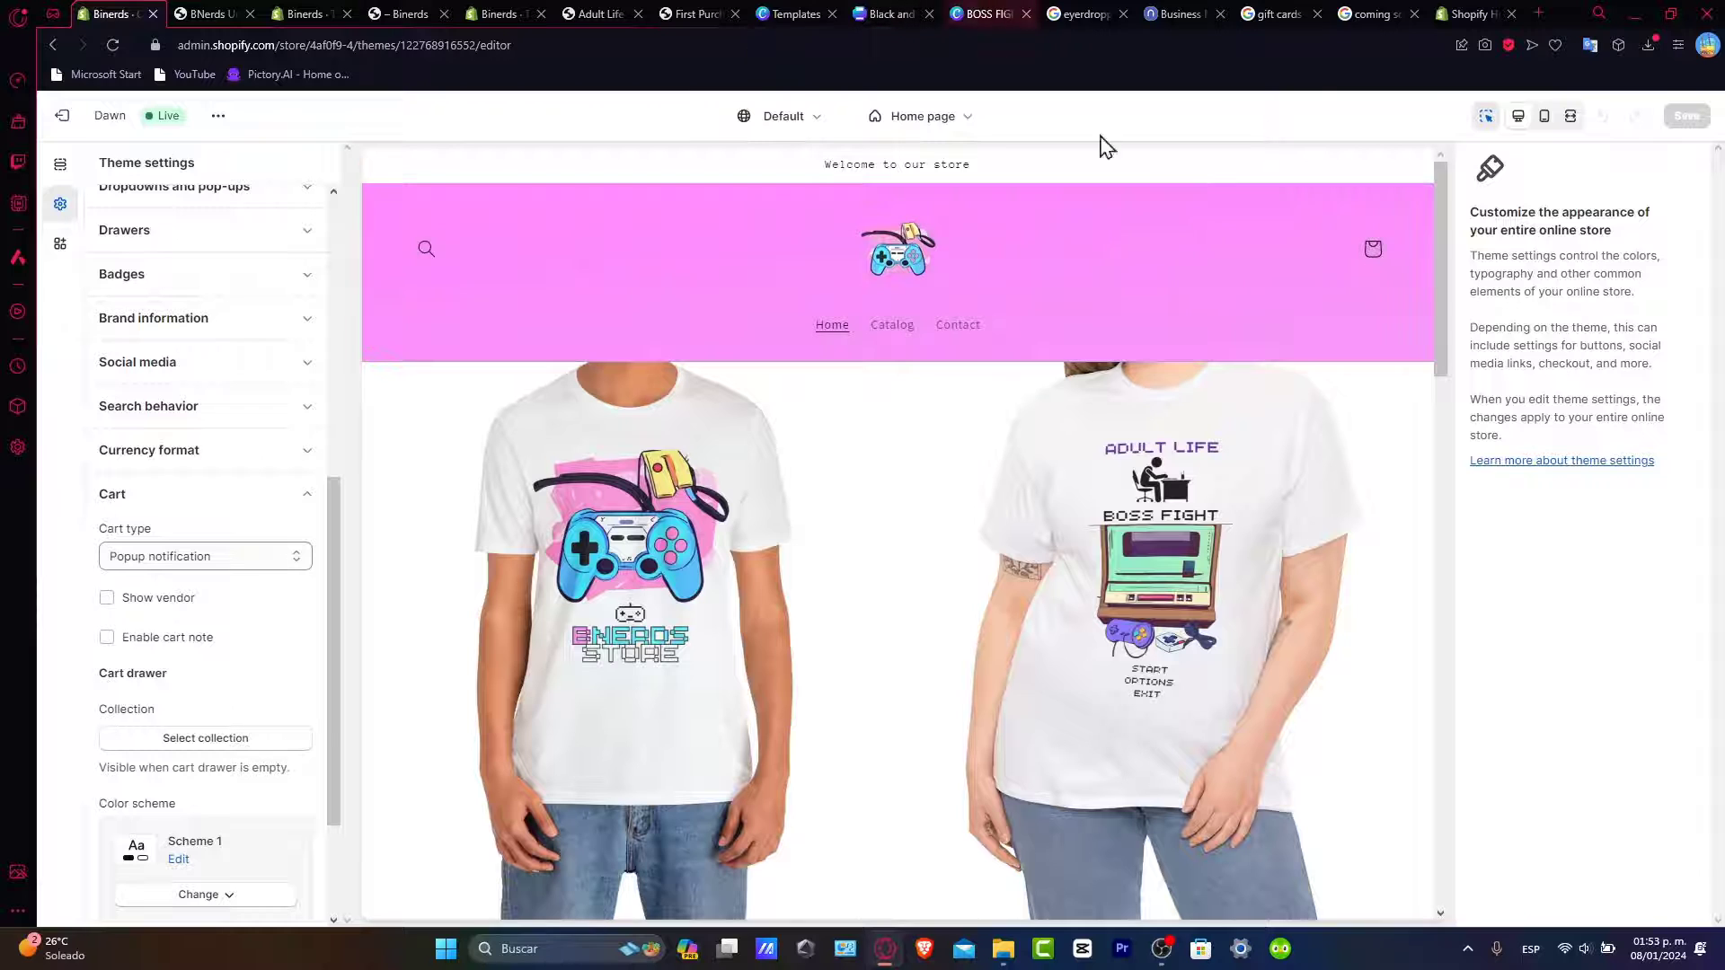
click(62, 115)
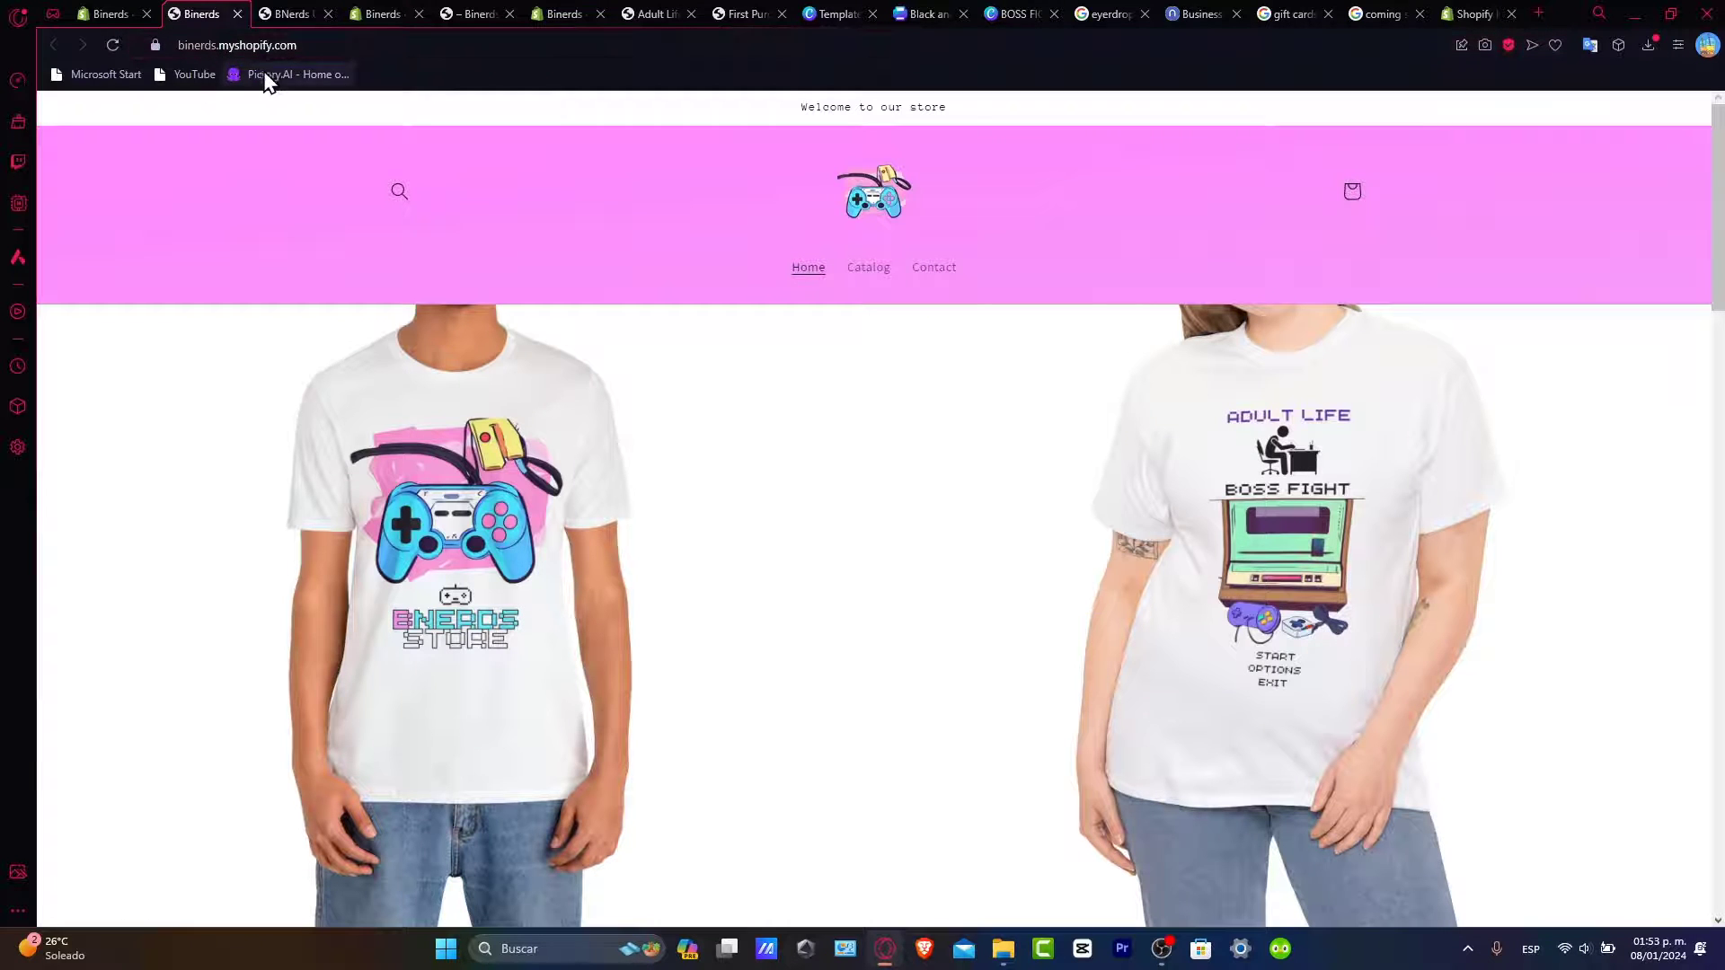
Step: Search Google for "binerd t shirt" in a new browser tab
click(1541, 12)
text(binerd)
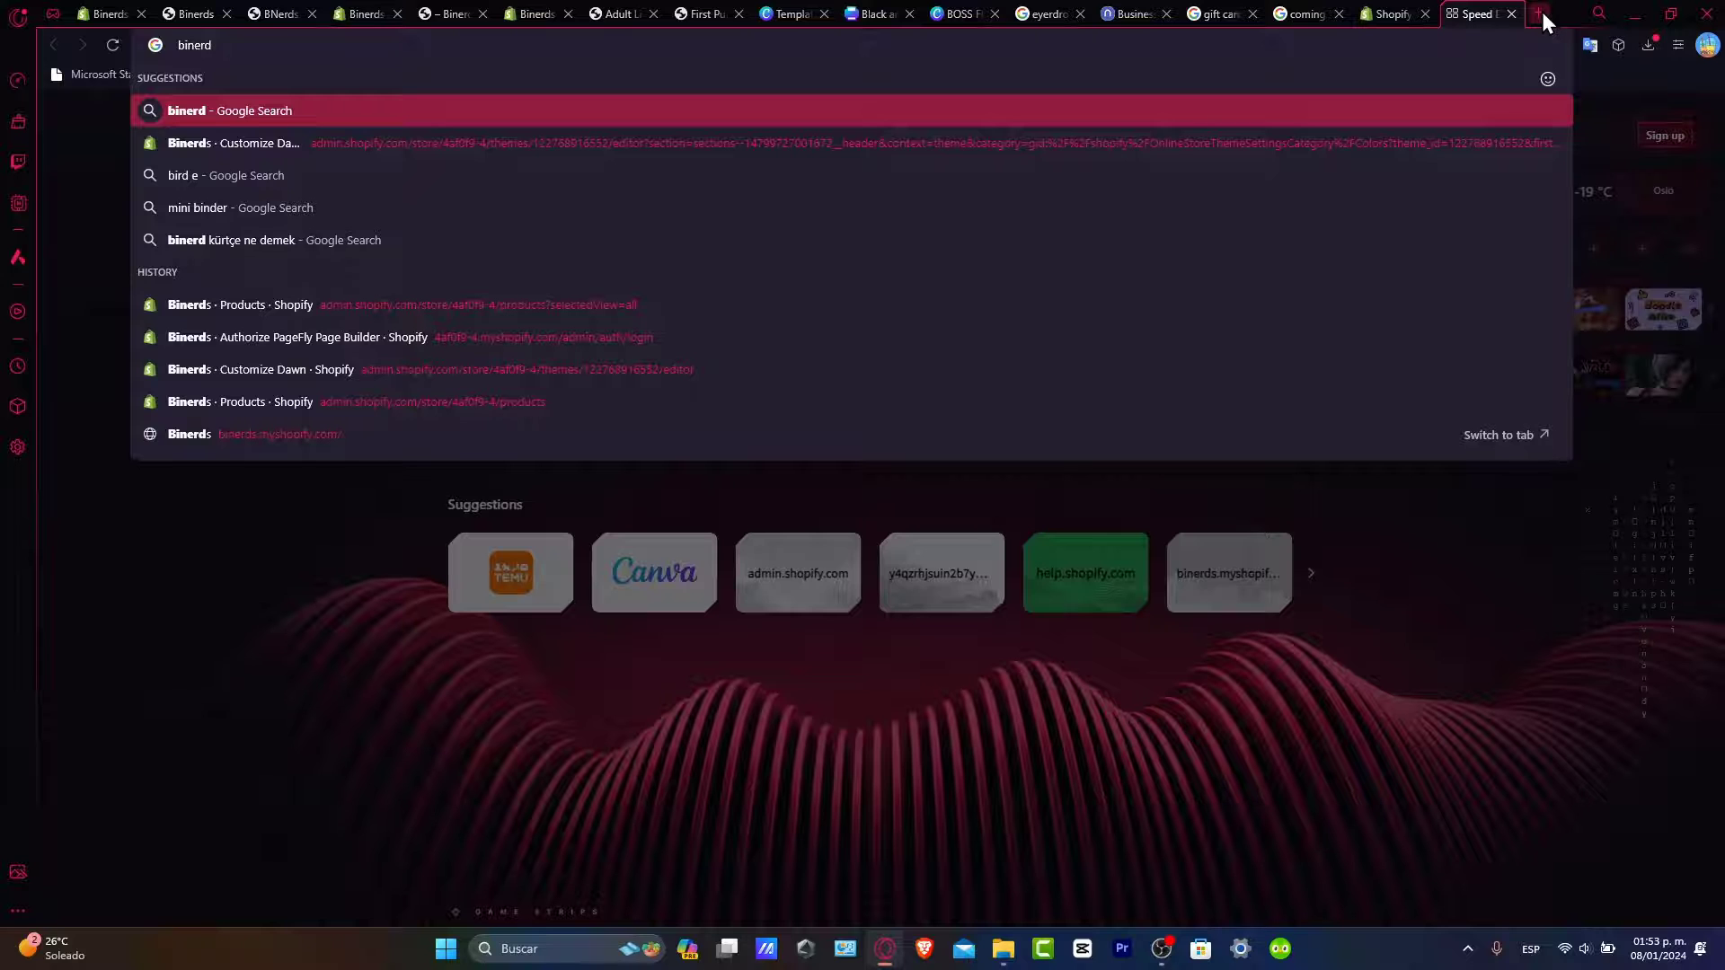
text( t shirt)
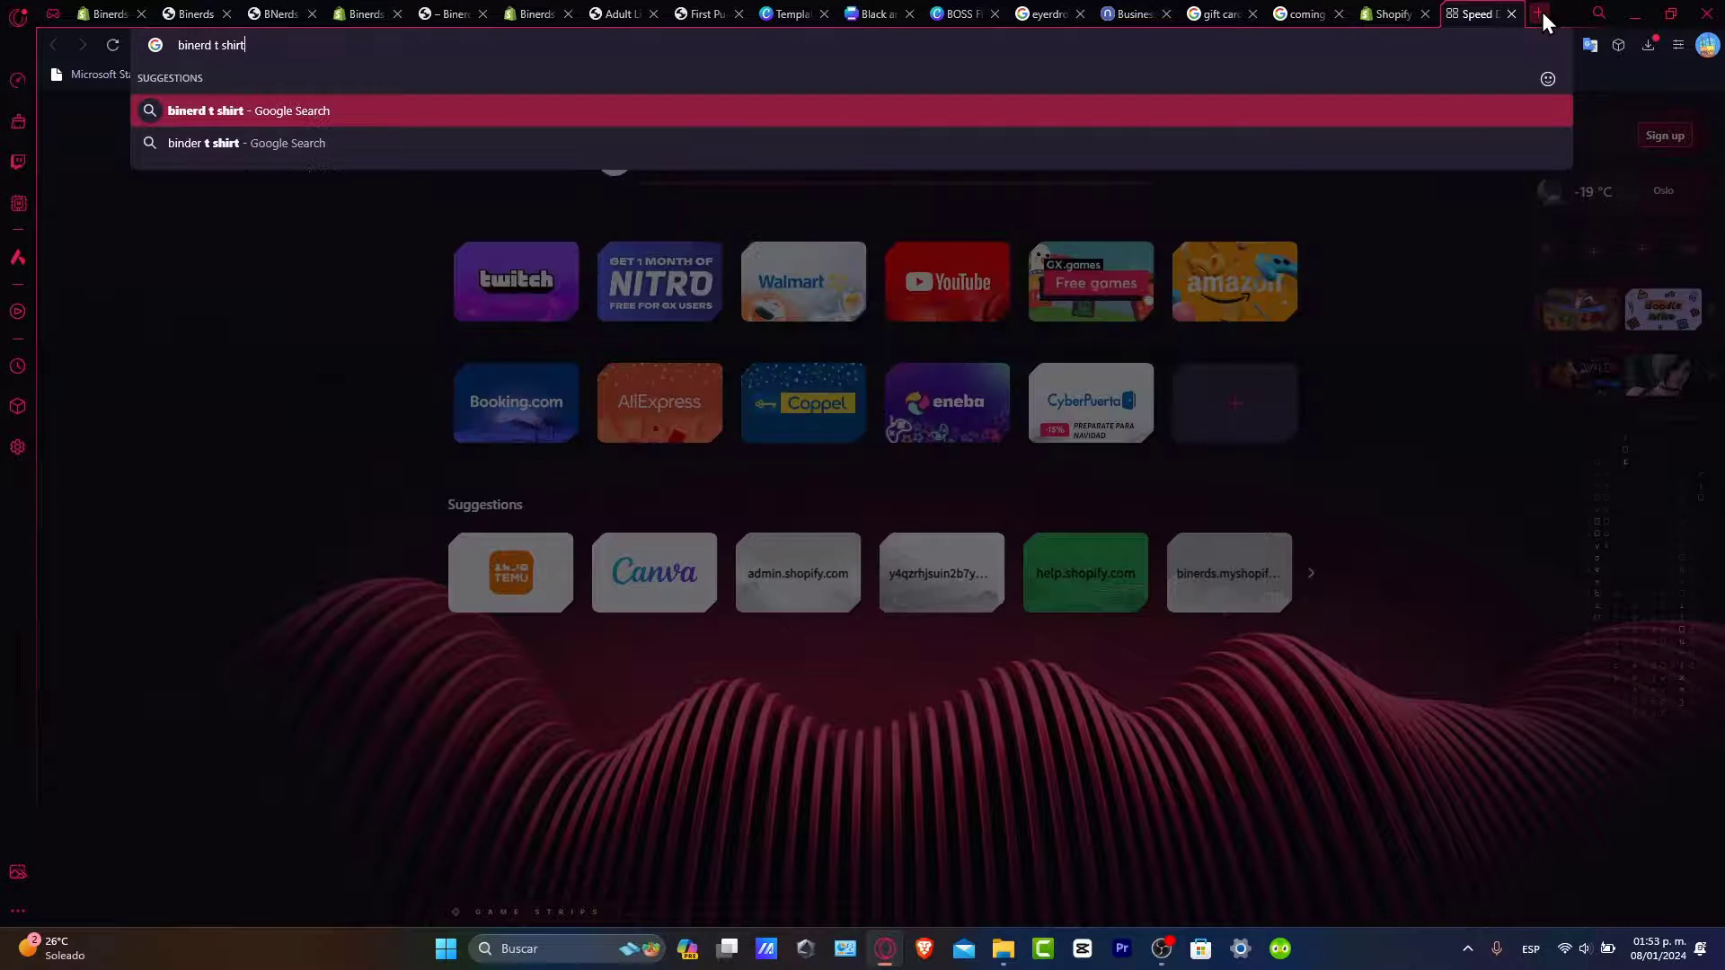
key(Return)
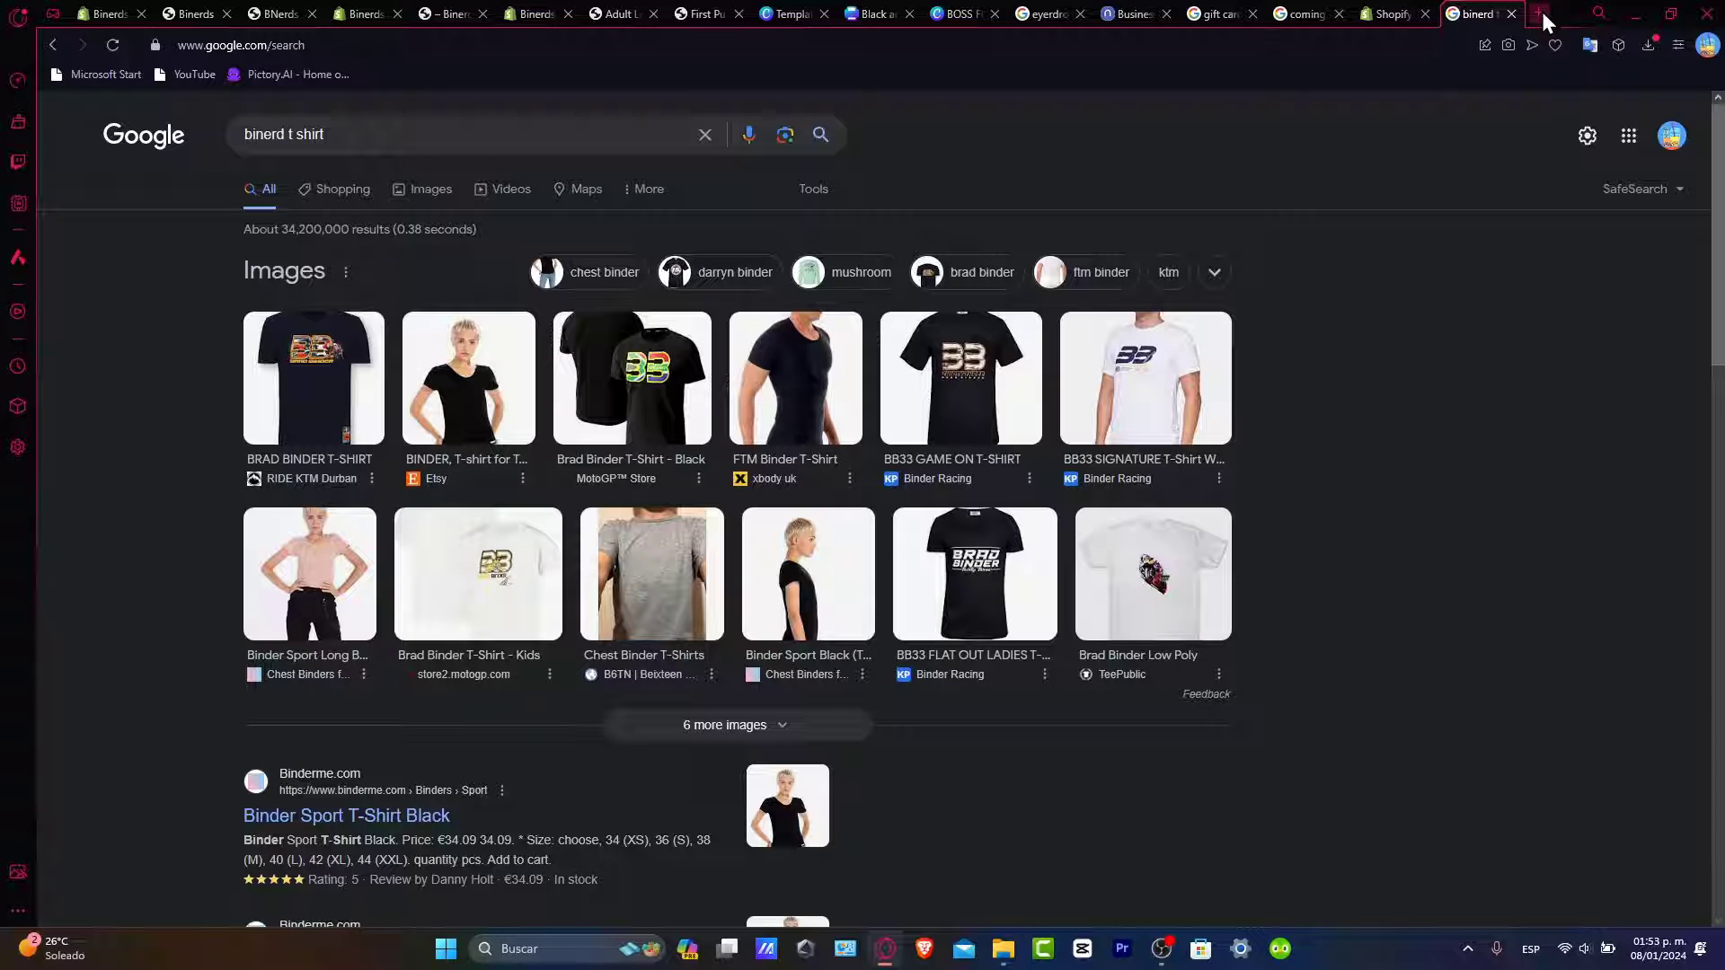
Step: Examine how product titles and descriptions are presented in the search results, and return to the Shopify Themes page
scroll(988, 714, down, 3)
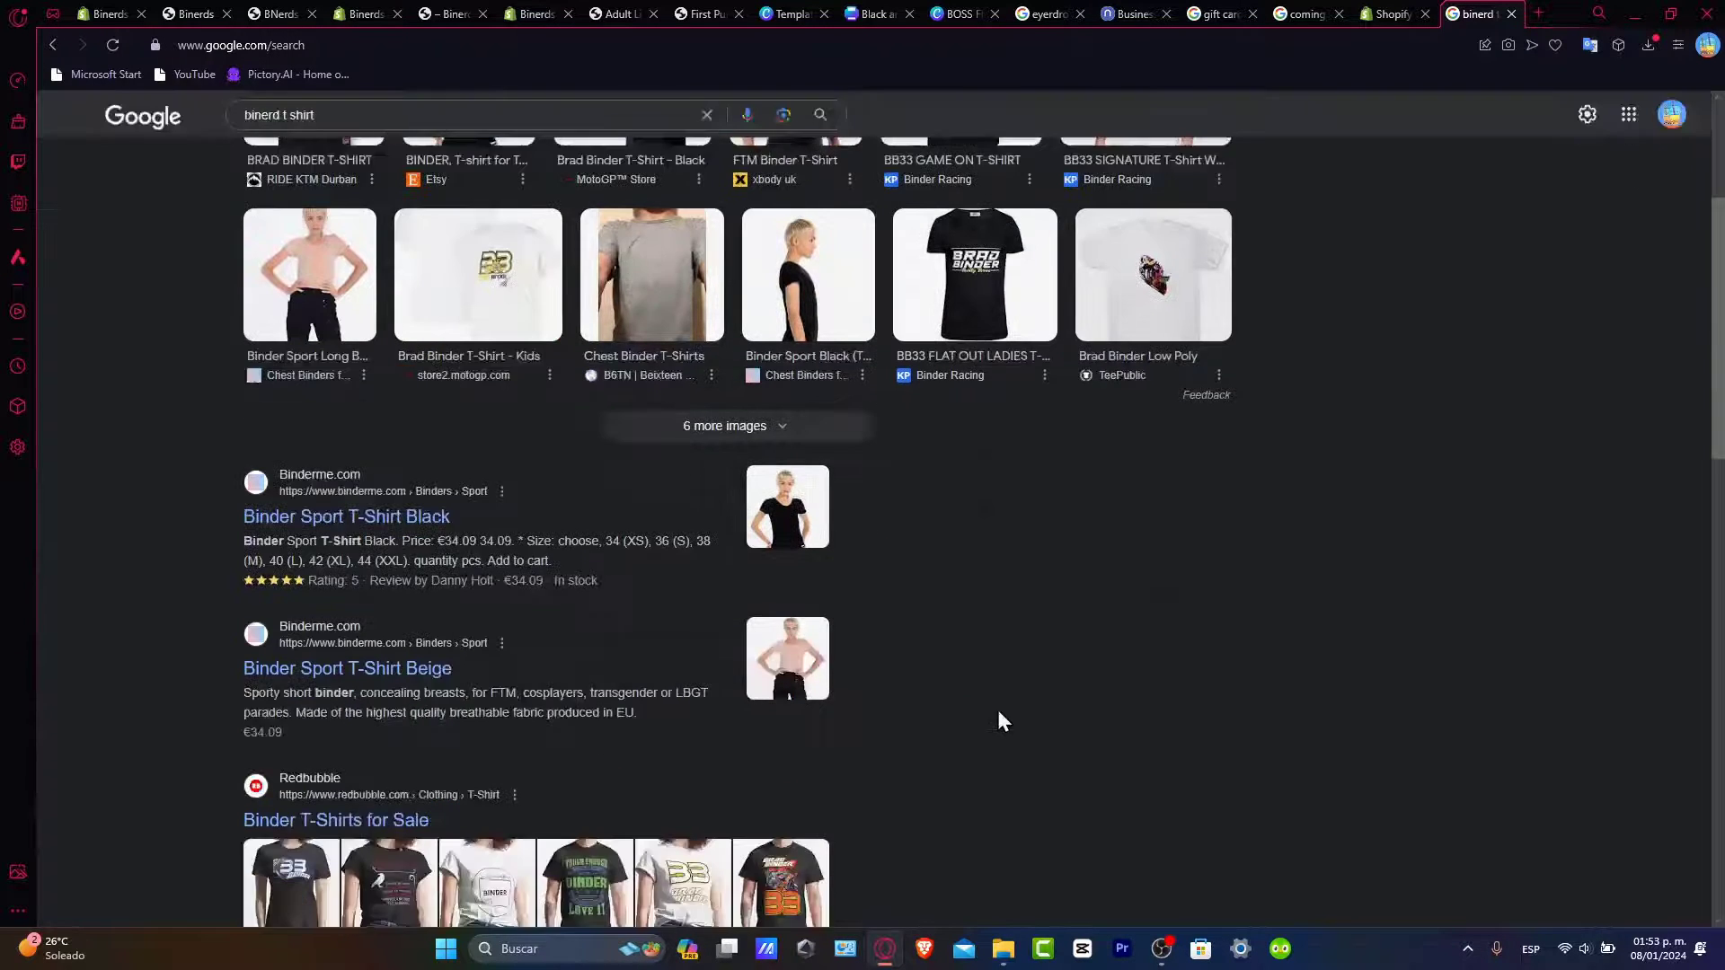
scroll(978, 811, down, 3)
scroll(983, 710, down, 3)
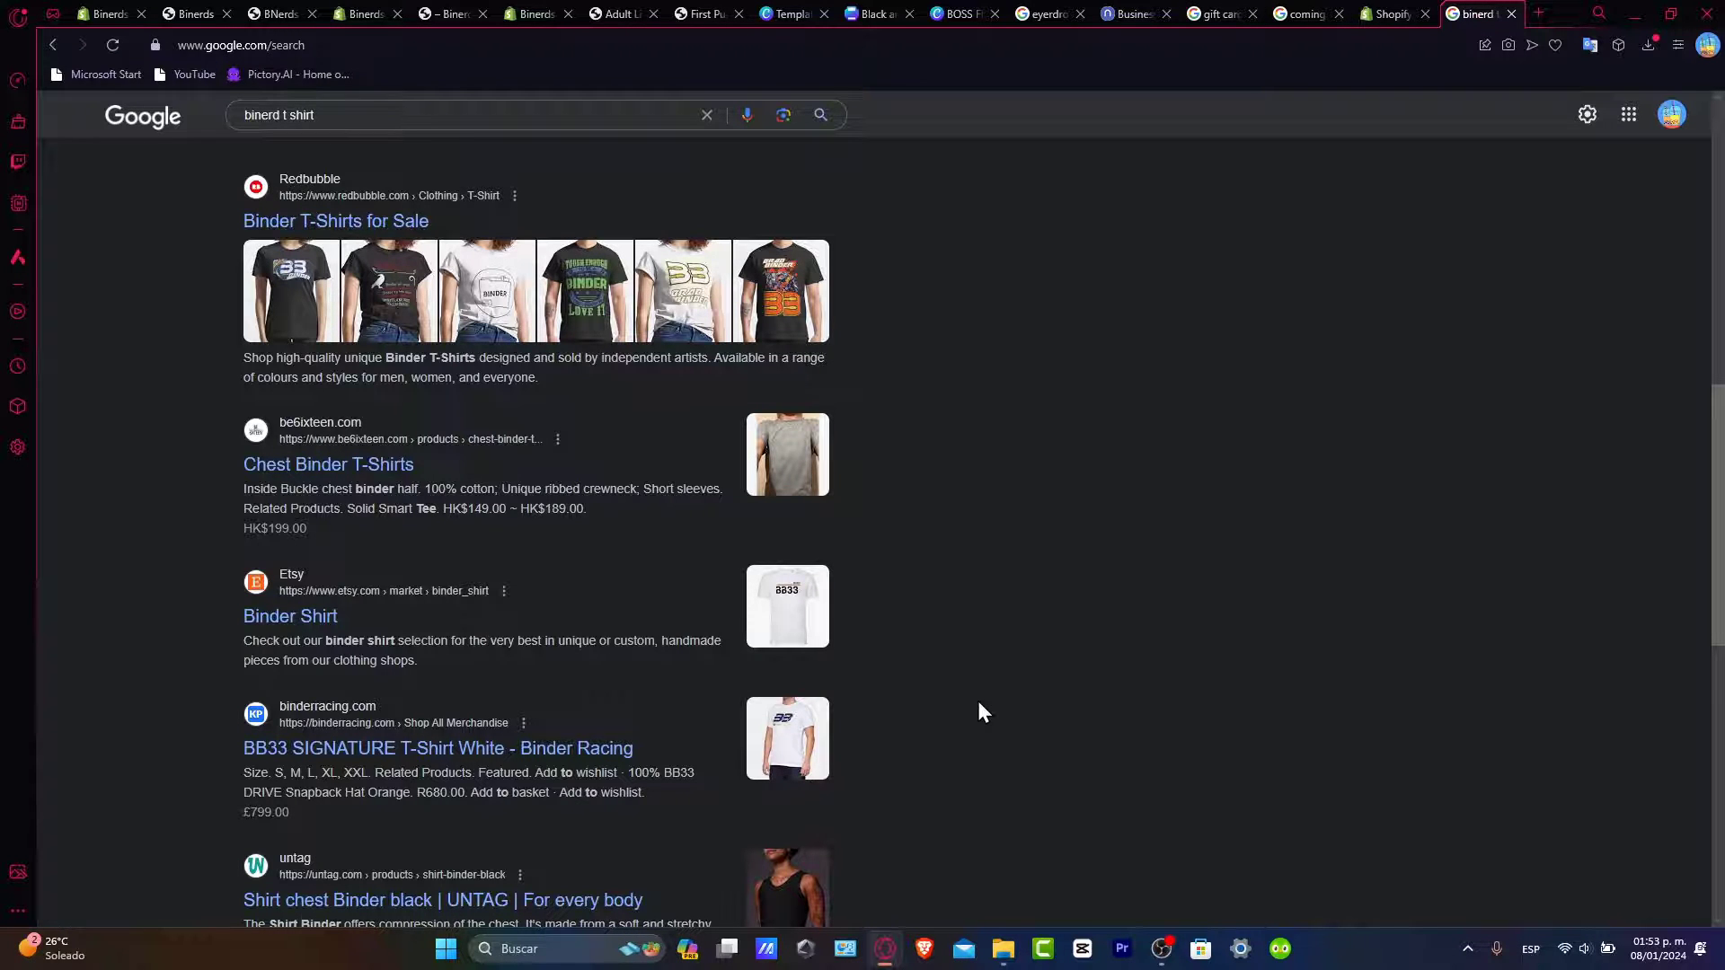
scroll(979, 712, down, 10)
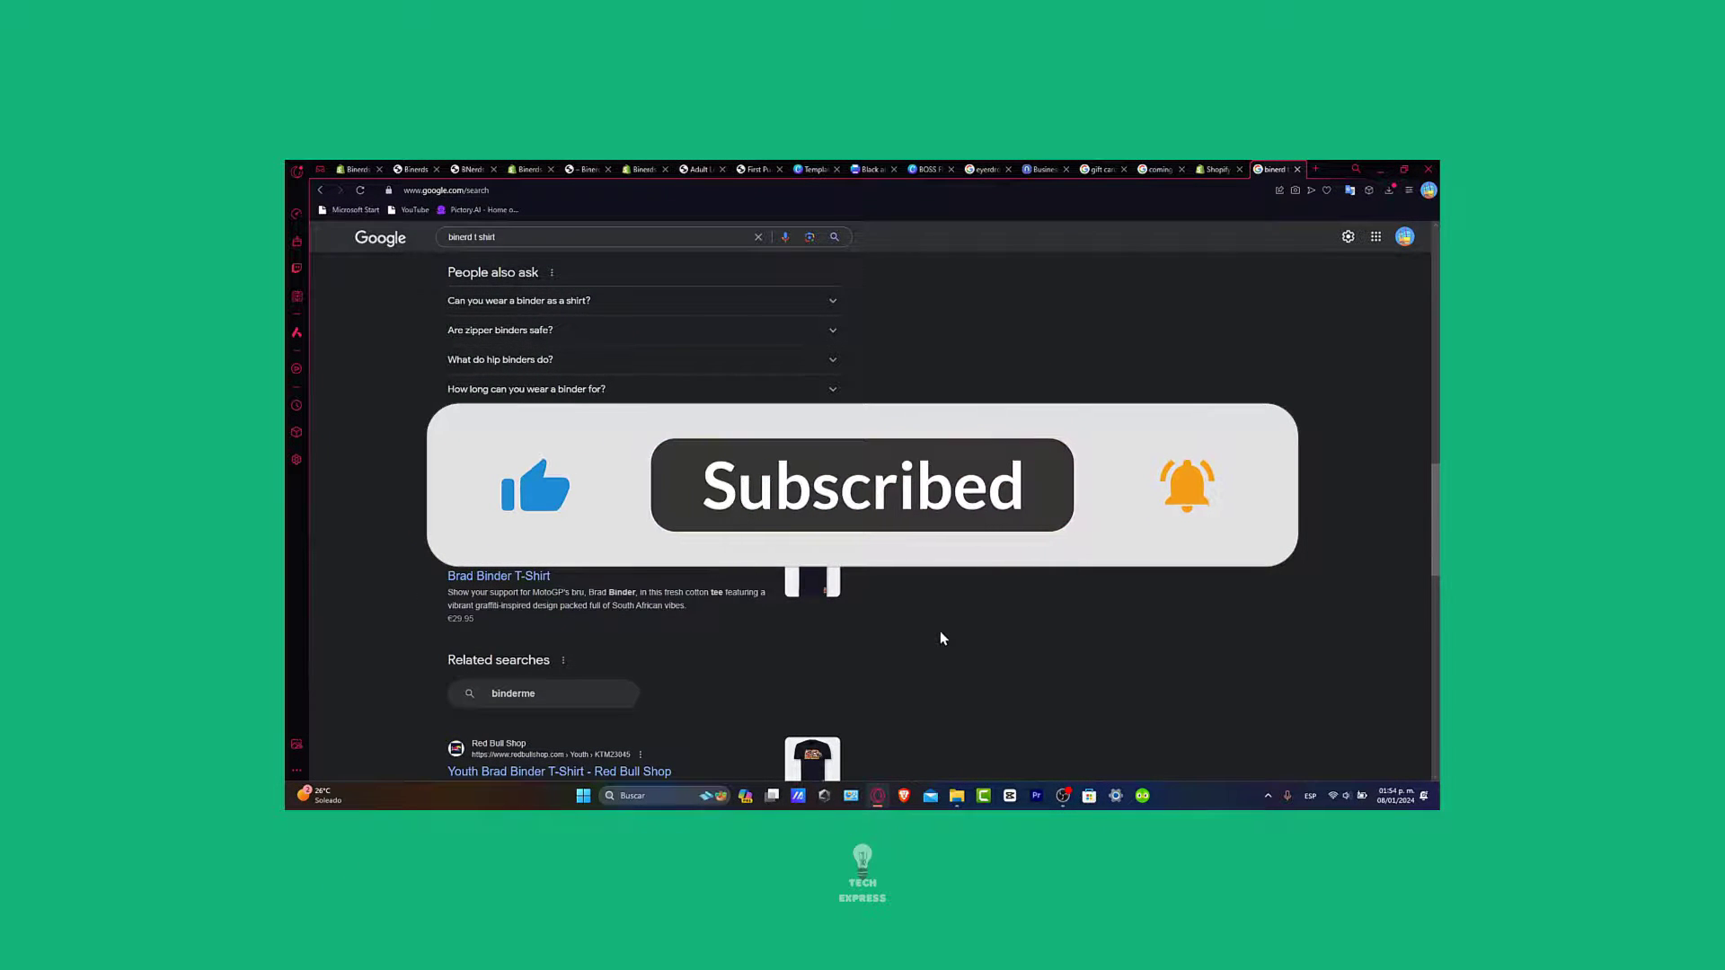
scroll(941, 638, down, 10)
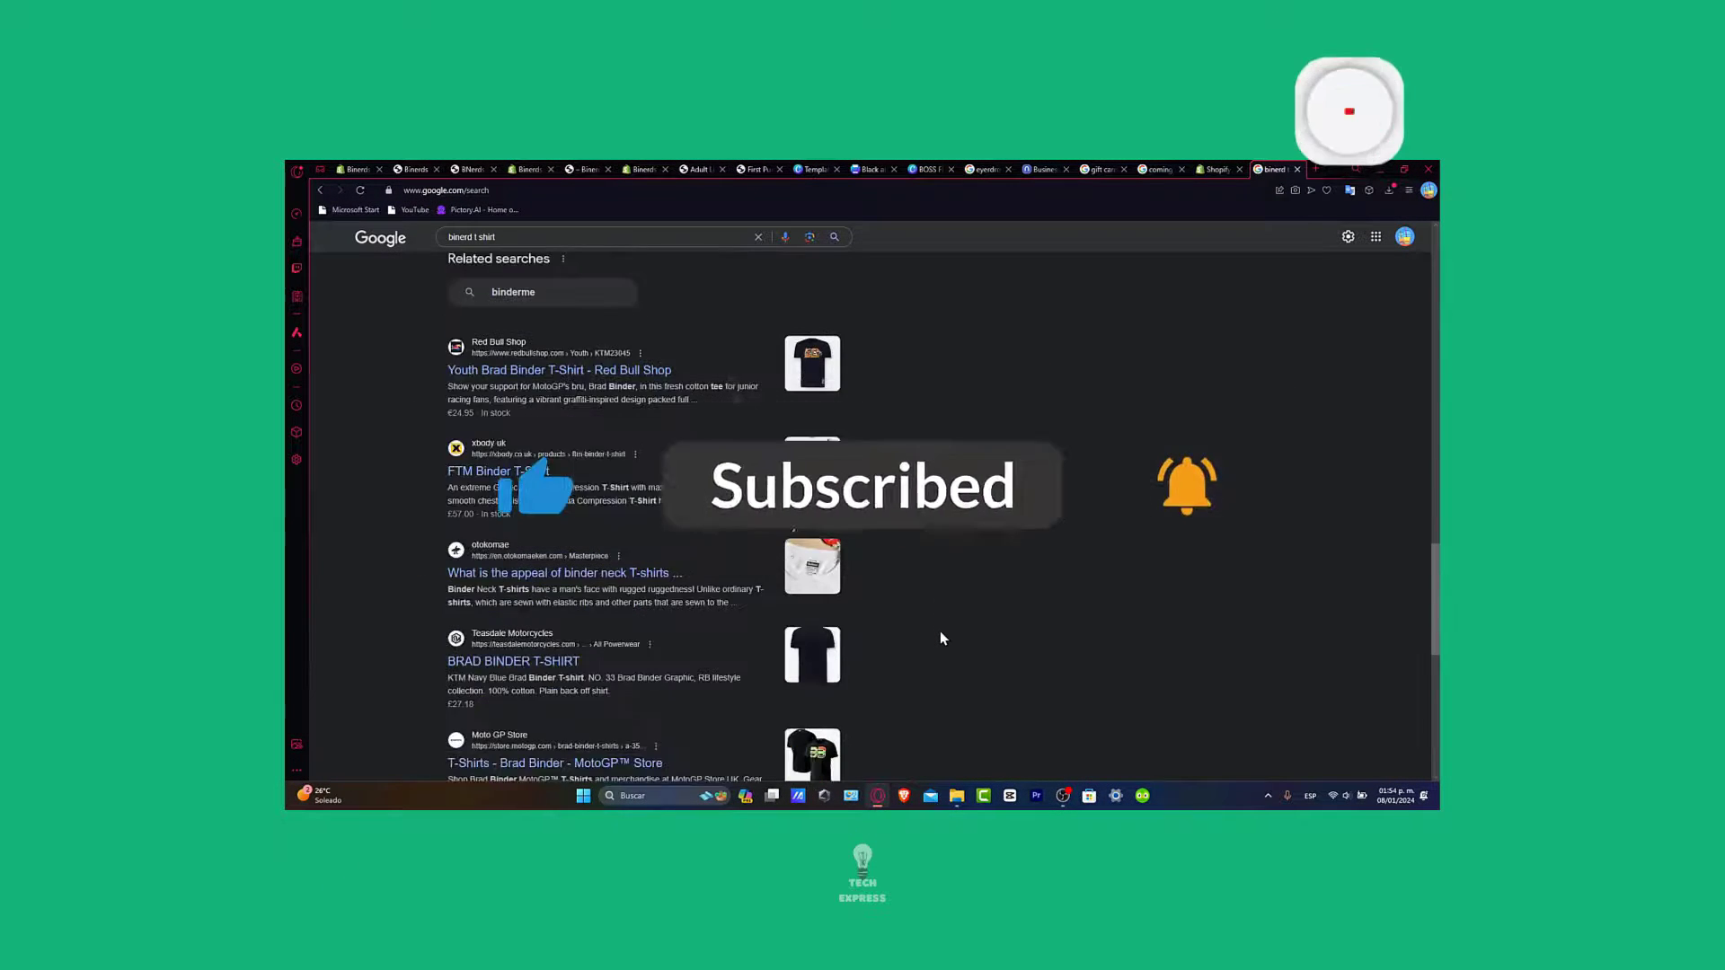
scroll(946, 639, down, 10)
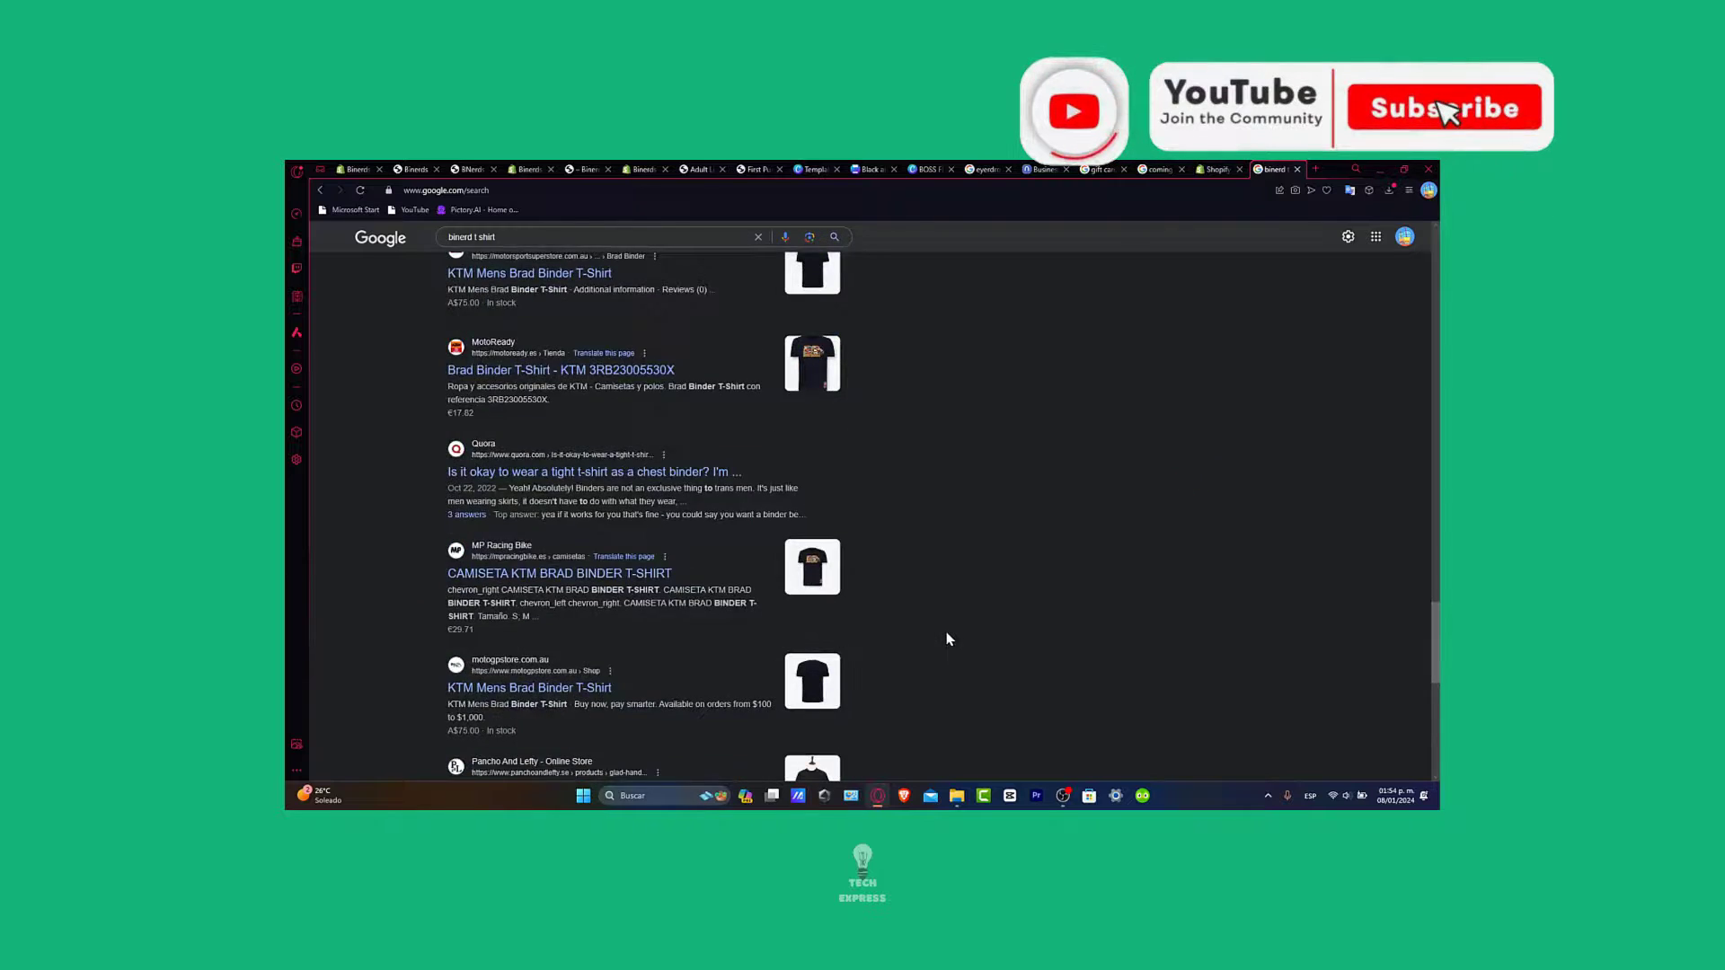
click(356, 169)
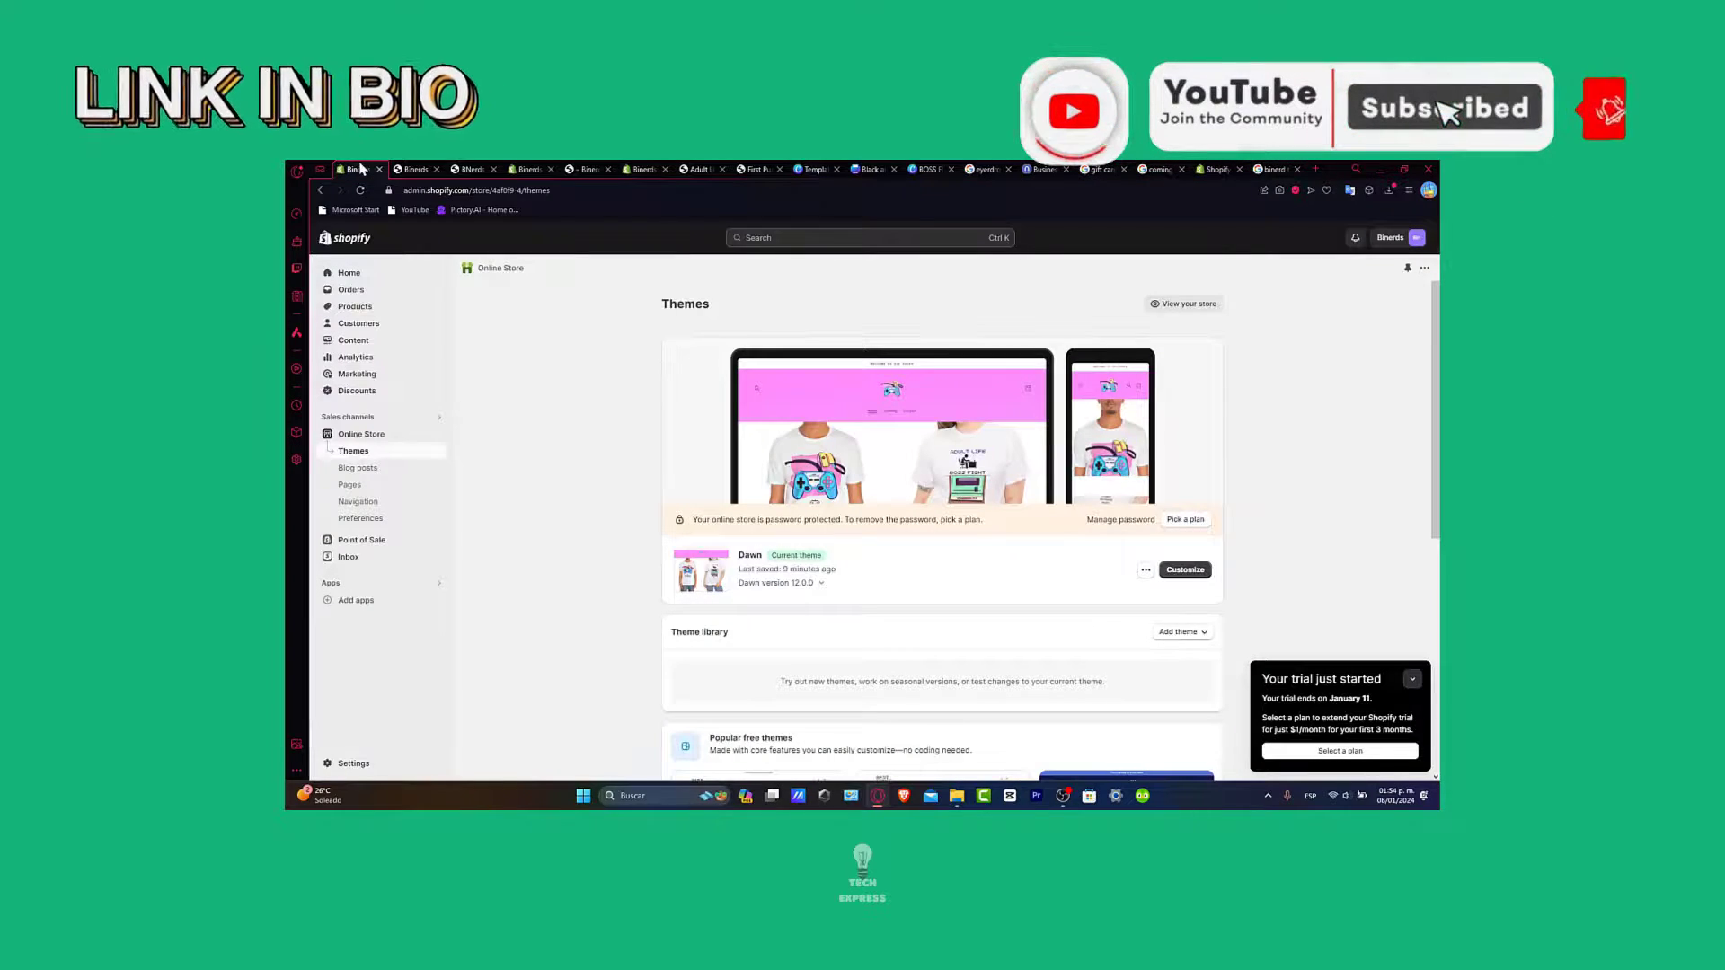